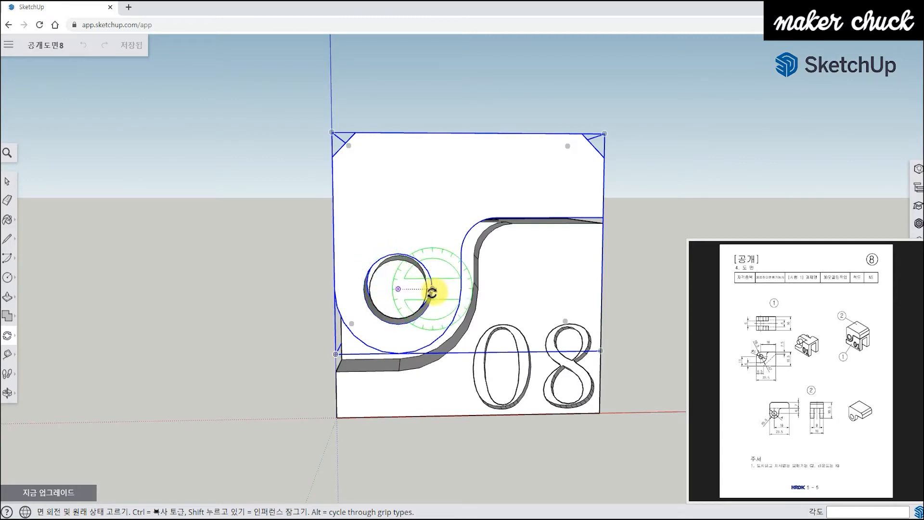
- Try to rotate the upper part counterclockwise about the centre of the shared hole, and undo the rotation
left_click(398, 289)
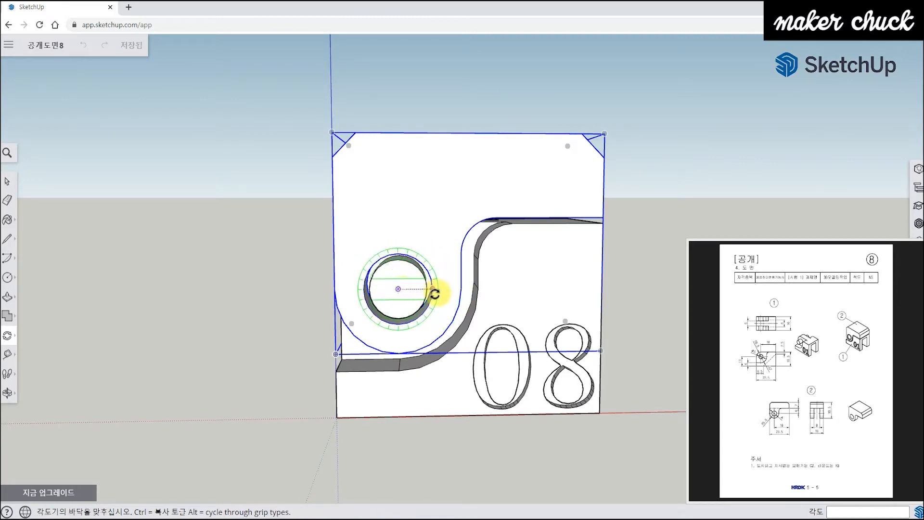
left_click(434, 293)
middle_click_drag(398, 255, 364, 273)
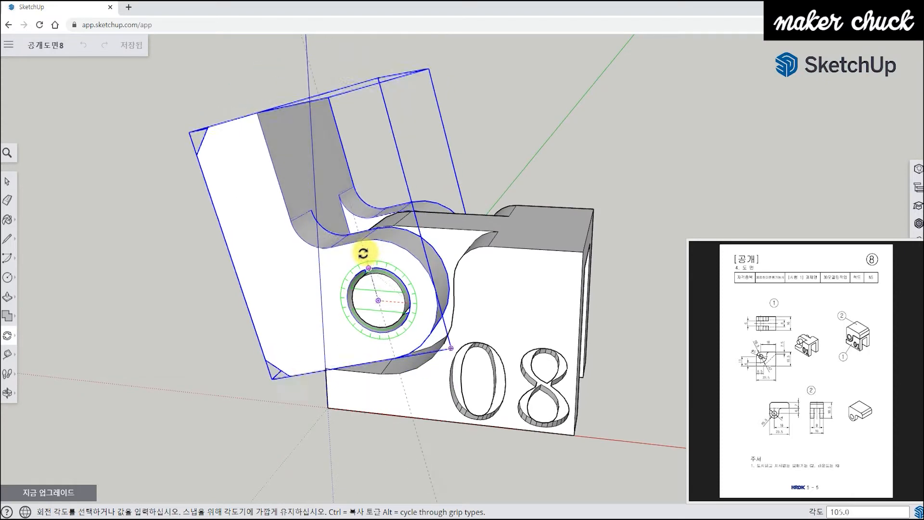
left_click(367, 252)
middle_click_drag(366, 252, 425, 279)
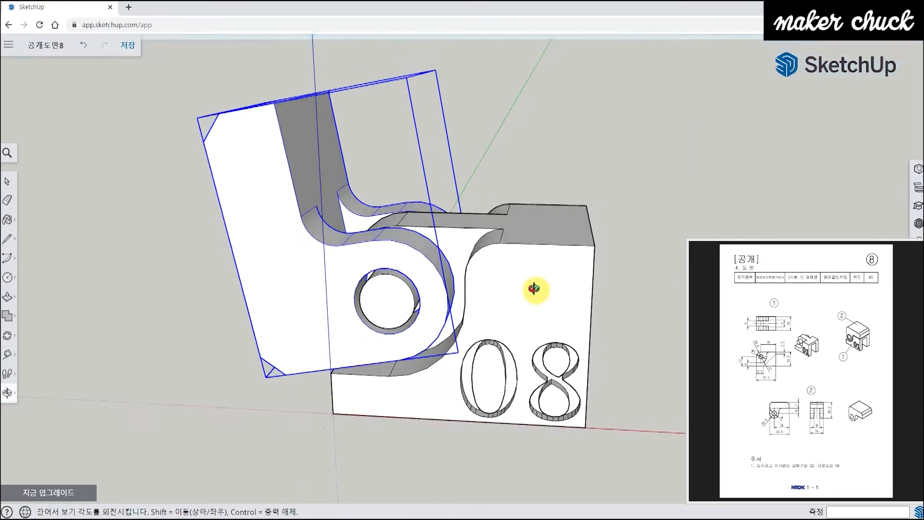
key("ctrl+z")
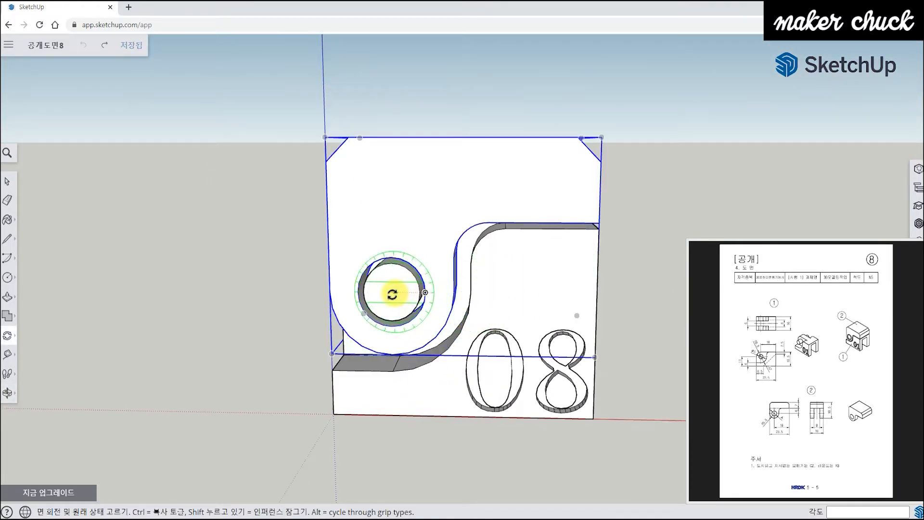
- Rotate the upper part counterclockwise about the shared hole's centre to swing it open, and inspect the assembly
left_click(392, 293)
left_click(425, 292)
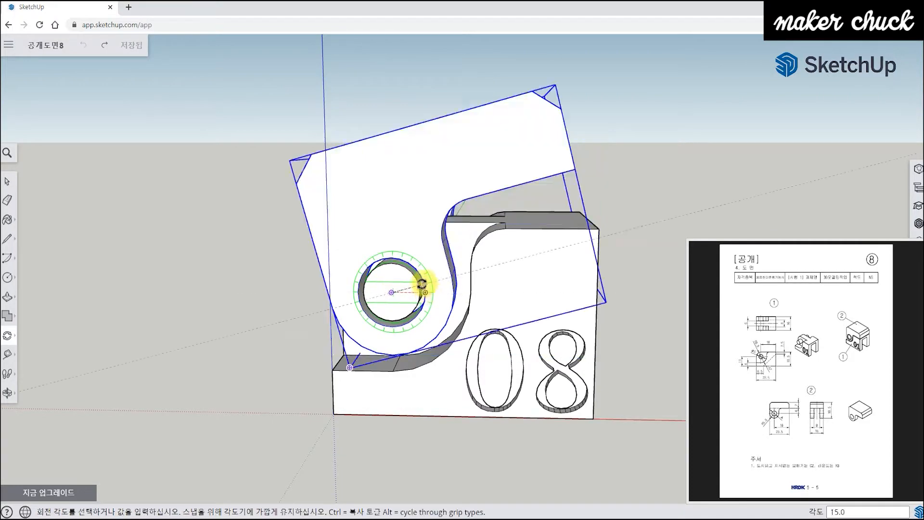
left_click(383, 264)
middle_click_drag(548, 268, 621, 400)
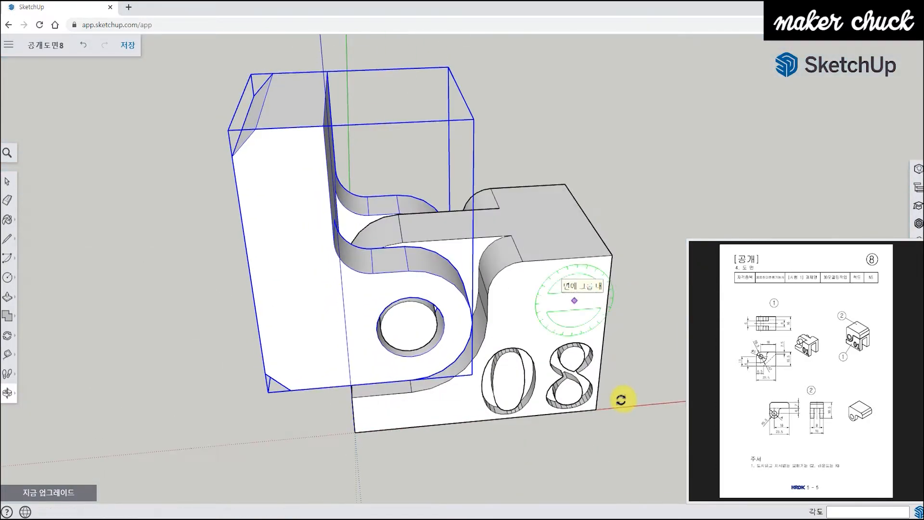
middle_click_drag(665, 211, 559, 296)
middle_click_drag(533, 347, 644, 403)
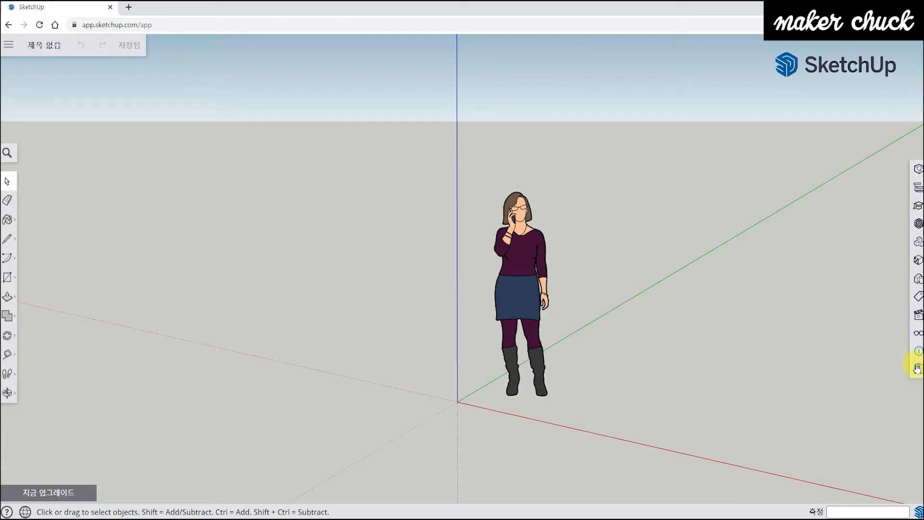
- Set the length precision to six decimal places in millimetres and disable length snapping
left_click(918, 352)
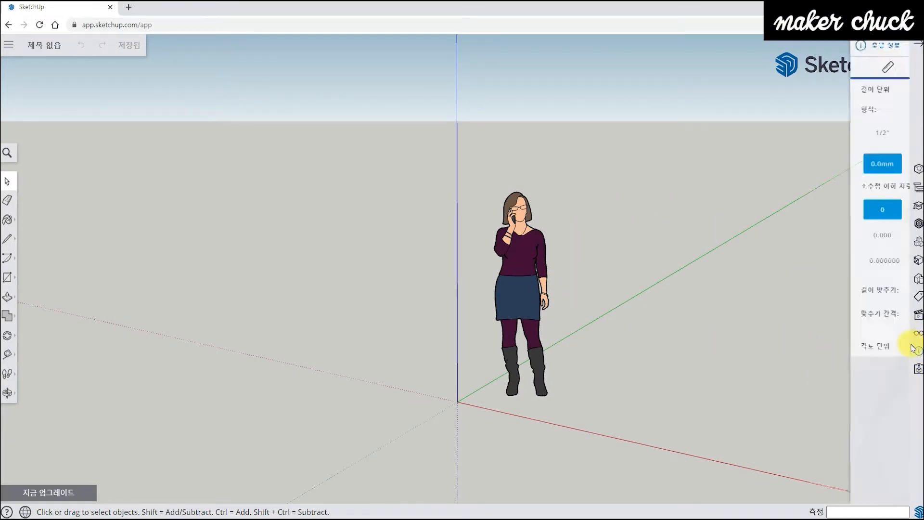
left_click(782, 262)
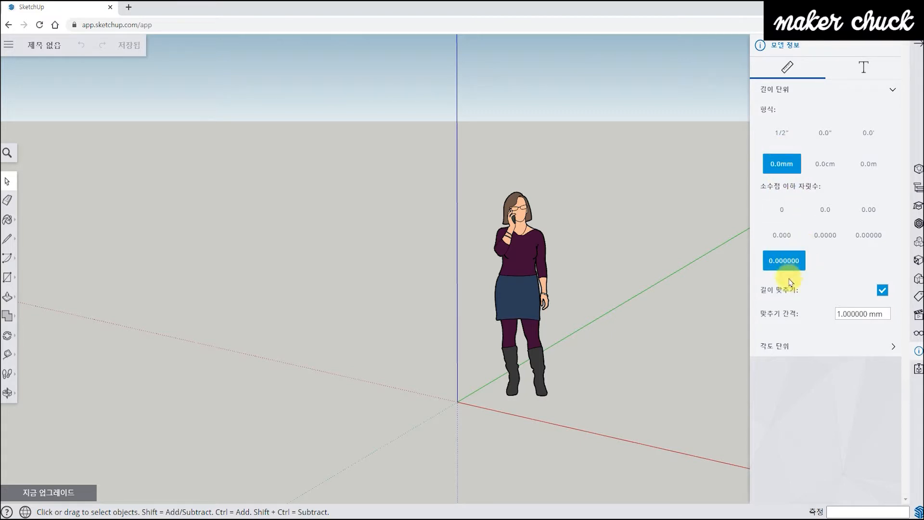
left_click(883, 290)
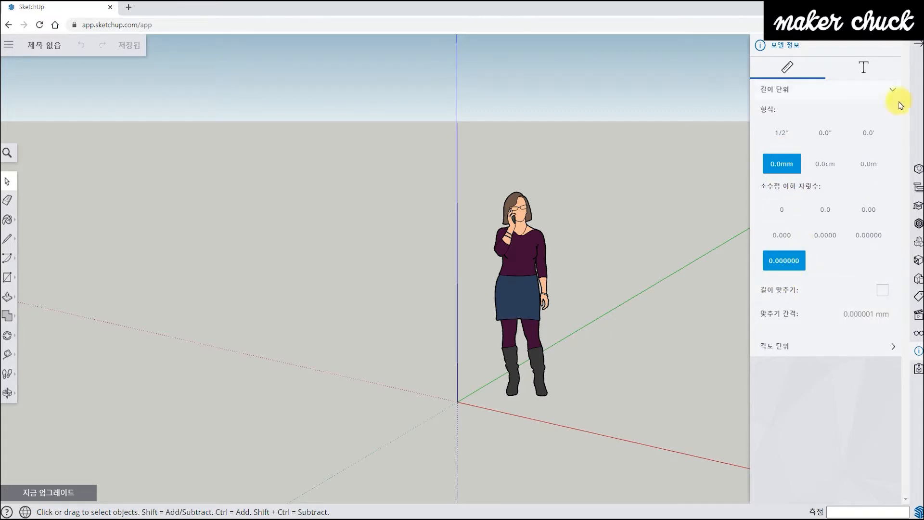
left_click(912, 46)
- Switch the model to the standard front view and delete the default human figure
key("o")
left_click_drag(608, 408, 676, 386)
mouse_move(676, 386)
middle_mouse_down()
mouse_move(691, 379)
mouse_move(677, 379)
middle_mouse_up()
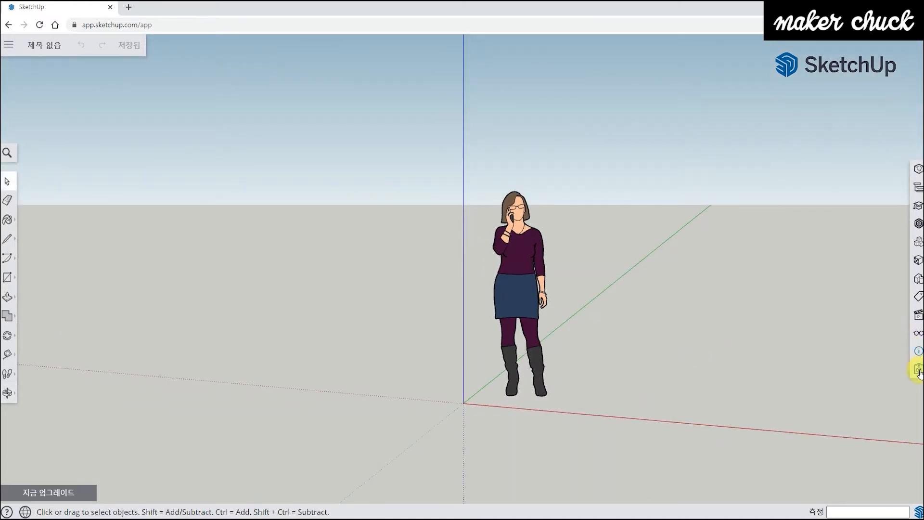
left_click(919, 318)
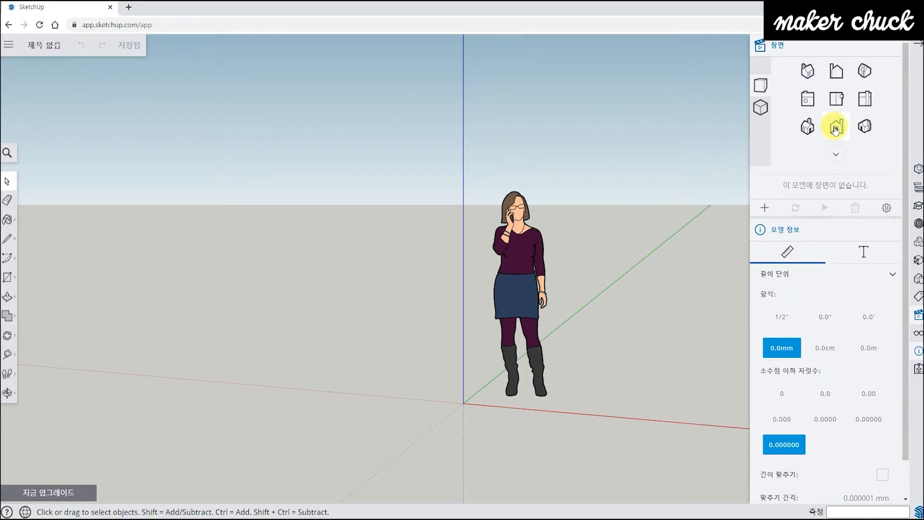
left_click(836, 128)
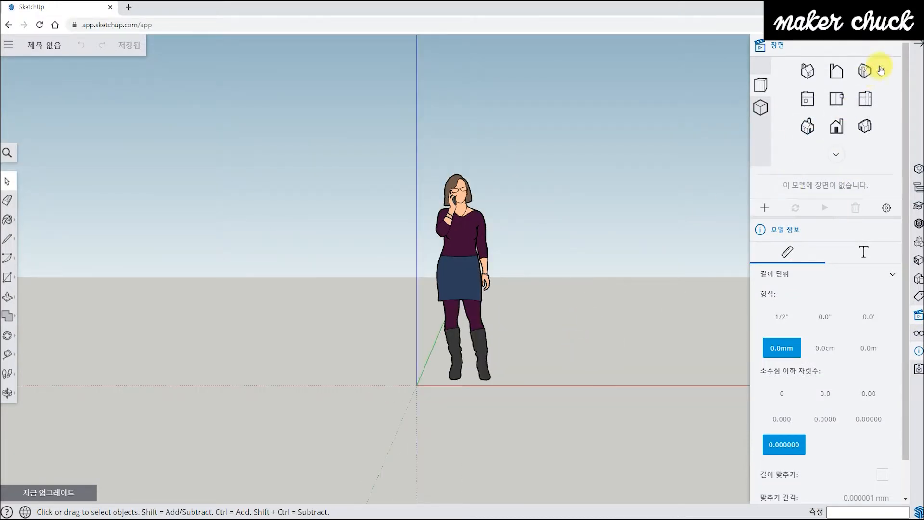
left_click(919, 47)
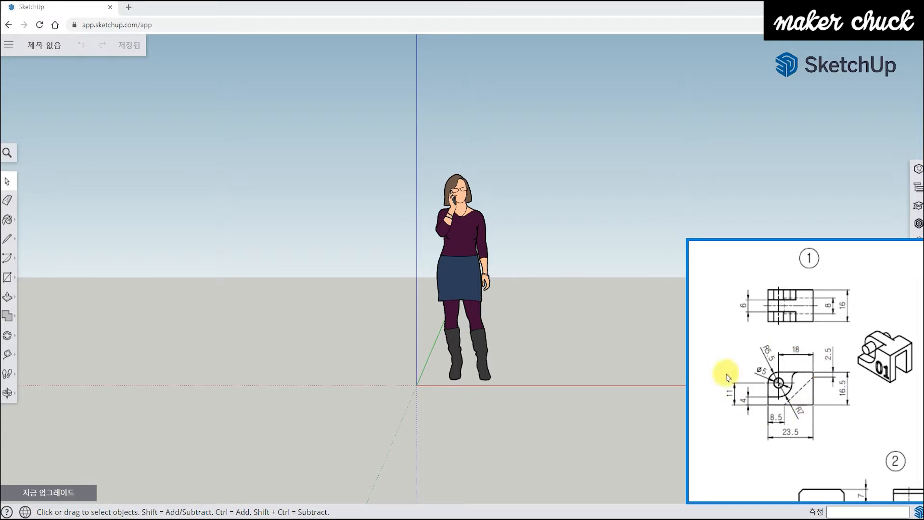
left_click(485, 361)
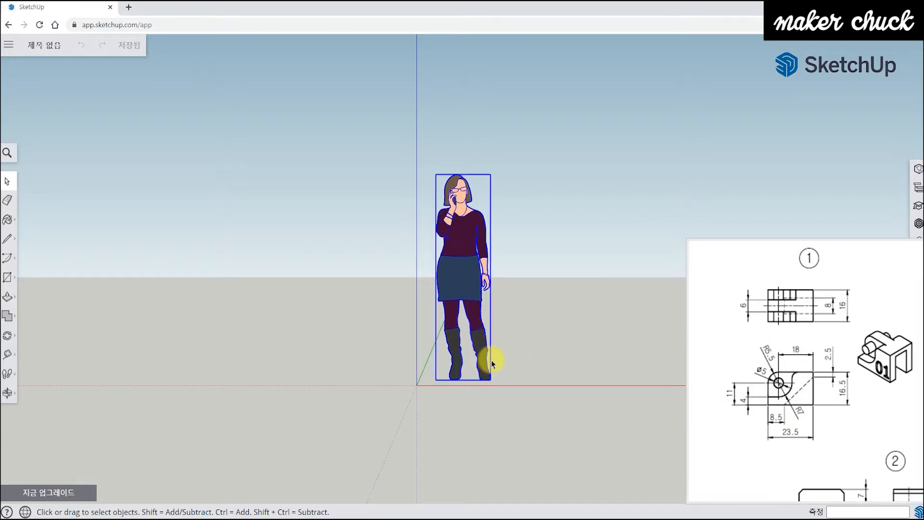
key("Delete")
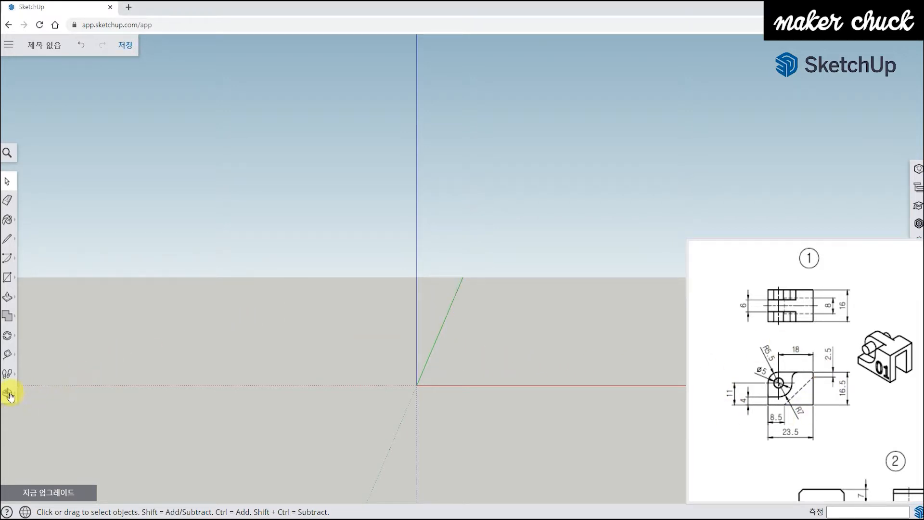
- Draw a 23.5 x 16.5 mm upright rectangle from the origin in the plane of the red and blue axes
left_click(10, 279)
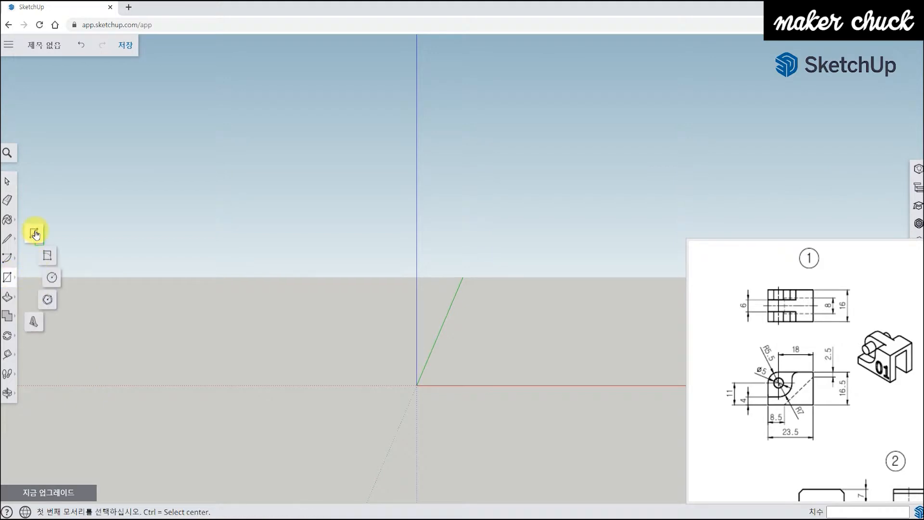
left_click(35, 235)
middle_click_drag(398, 406, 440, 380)
left_click(423, 364)
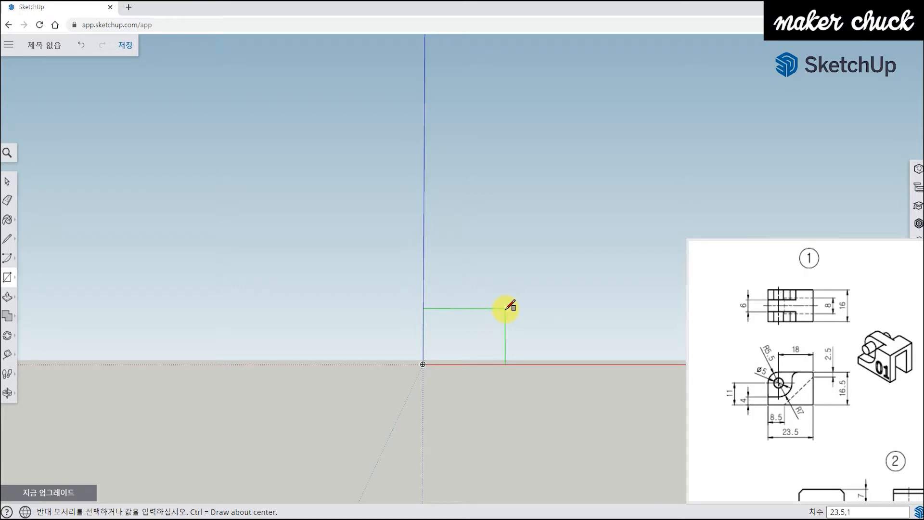
type("23.5,16.5")
key("Return")
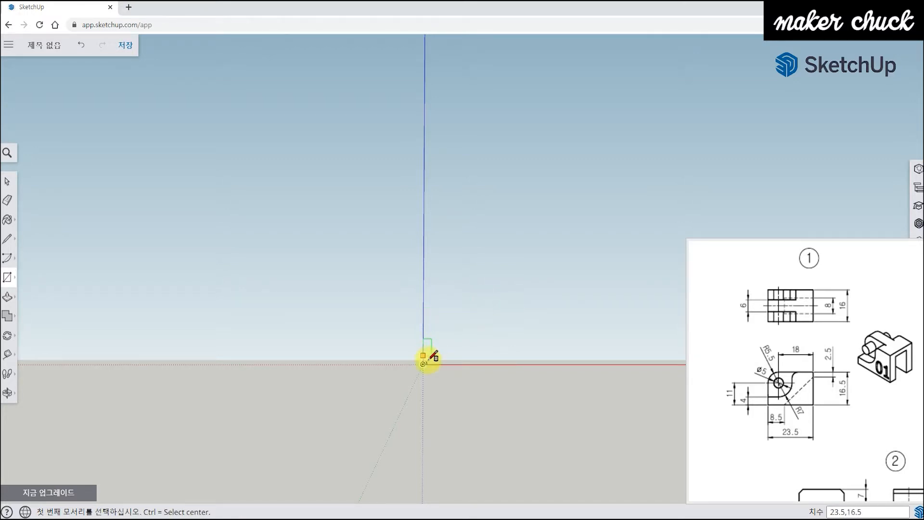
- Push/Pull the rectangle 16 mm into a solid block
scroll(427, 364, "up", 5)
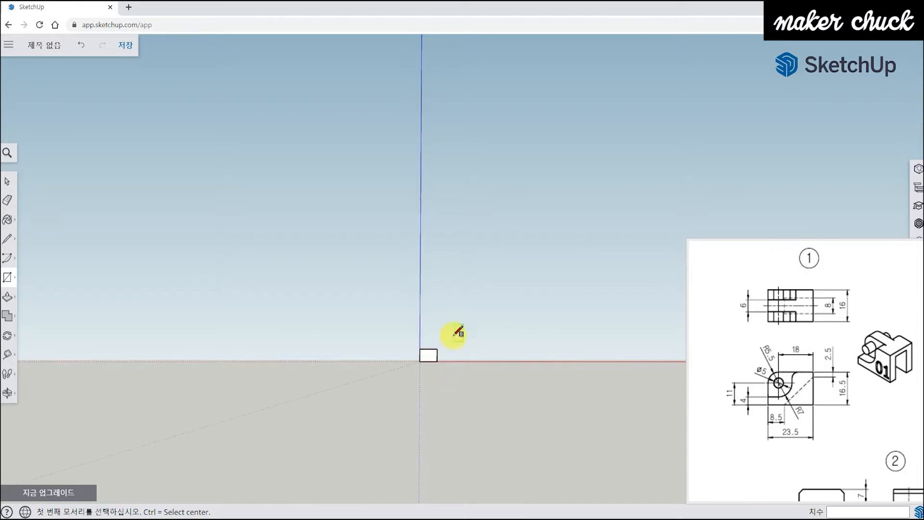
scroll(431, 356, "up", 5)
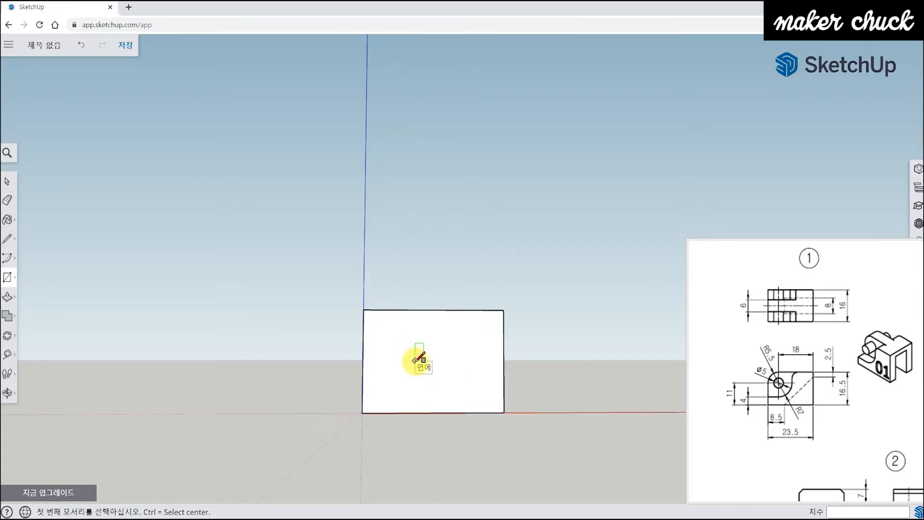
middle_click_drag(629, 313, 580, 410)
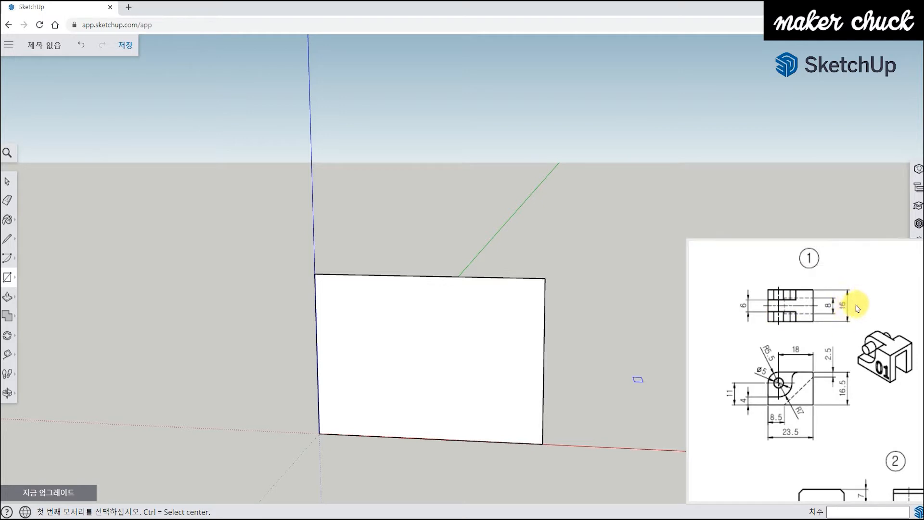
middle_click_drag(588, 336, 588, 326)
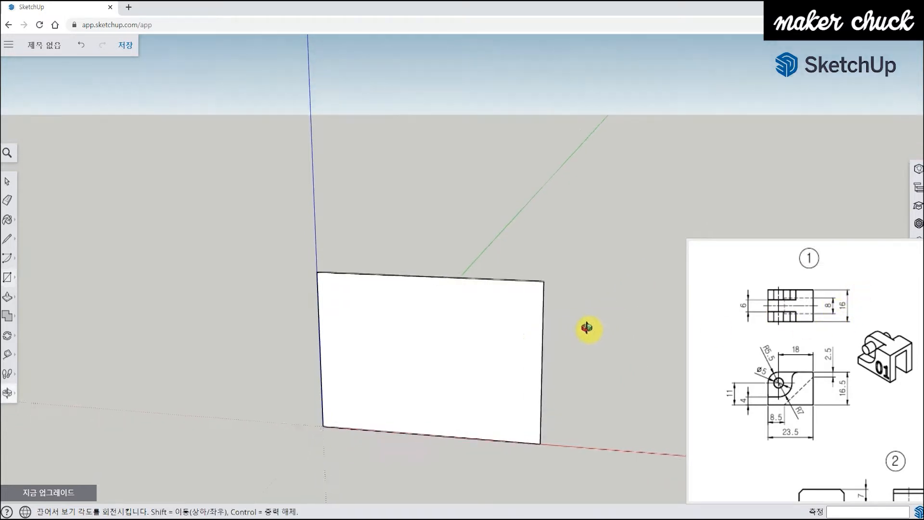
left_click(9, 297)
left_click(35, 278)
middle_click_drag(236, 328, 178, 348)
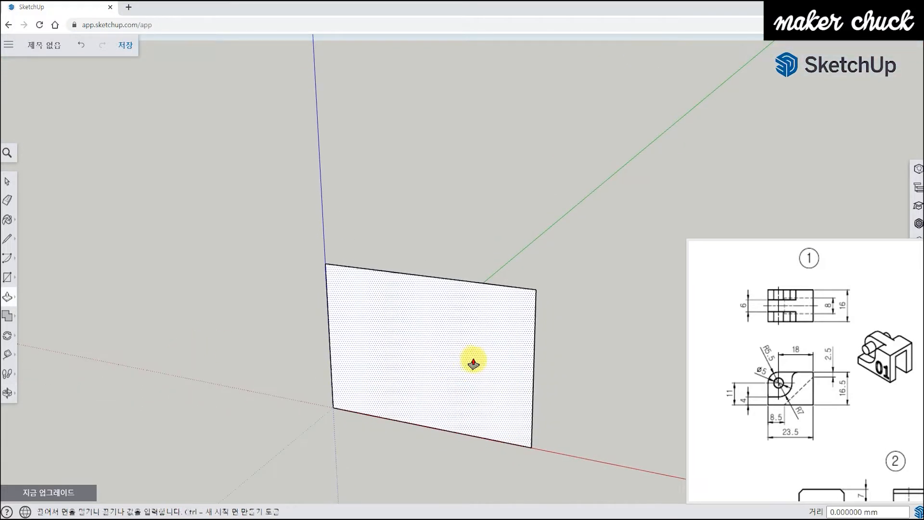
left_click(473, 365)
type("16")
key("Return")
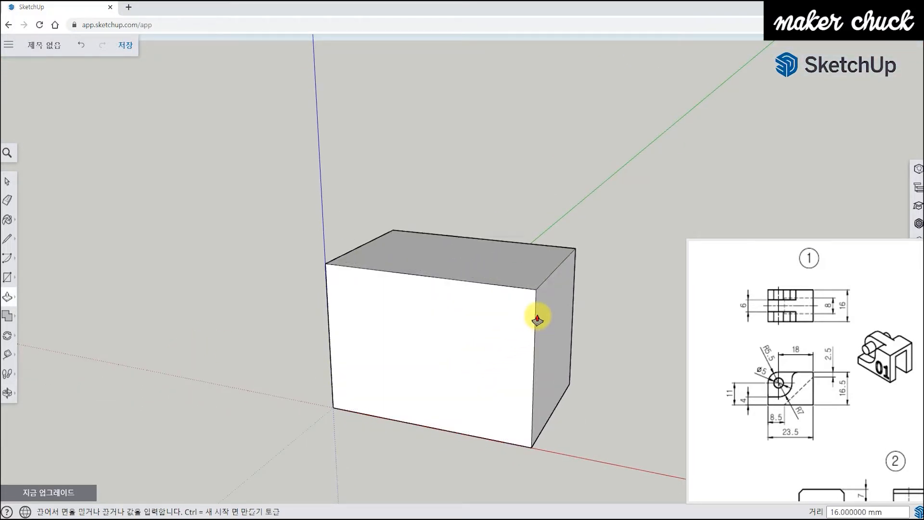
- Place a vertical Tape Measure guide on the block's front face, 18 mm in from its right edge
left_click(695, 385)
middle_click_drag(326, 388, 409, 312)
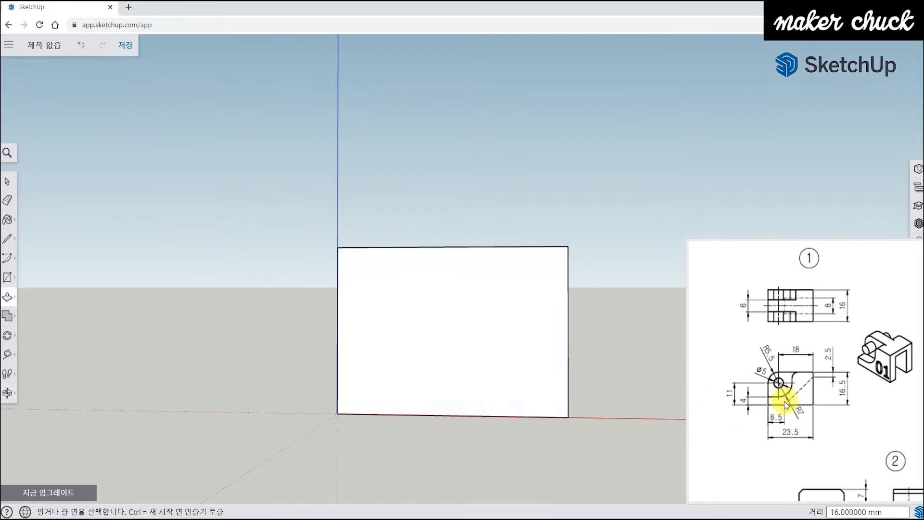
middle_click_drag(643, 368, 584, 400)
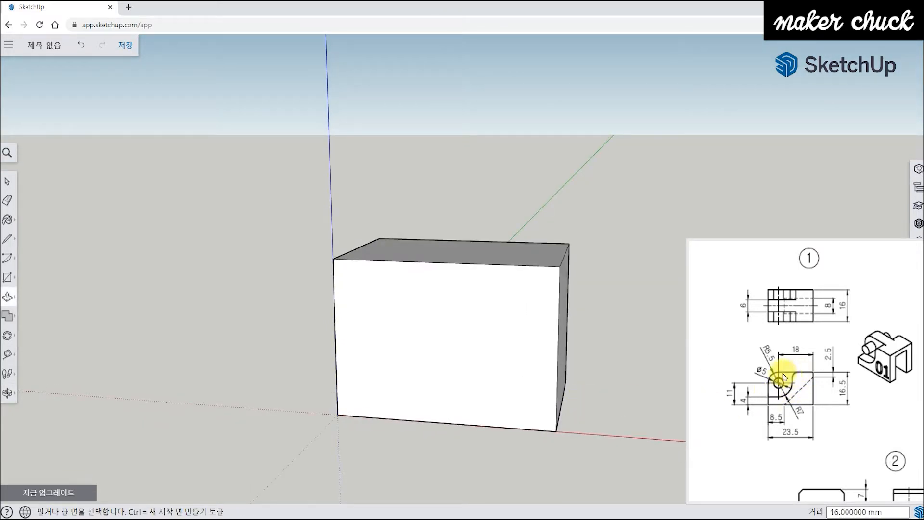
middle_click_drag(584, 452, 615, 412)
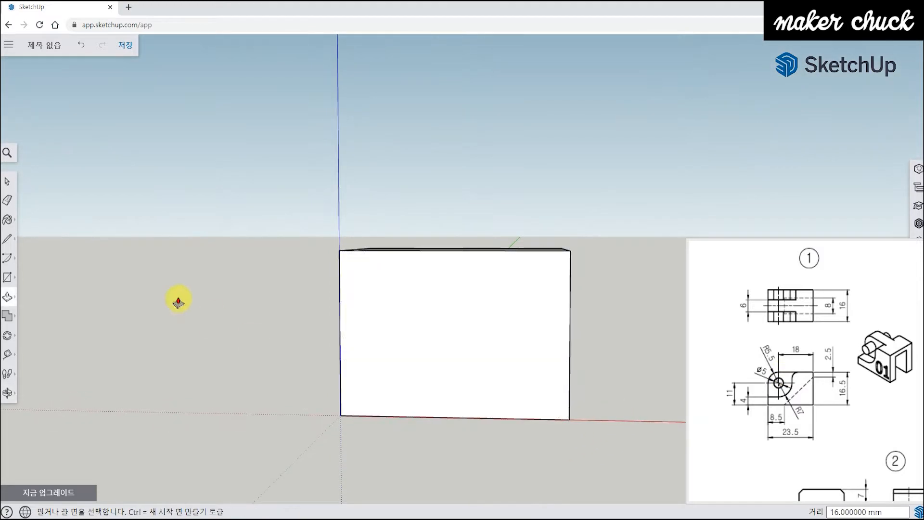
left_click(9, 354)
middle_click_drag(539, 373, 637, 368)
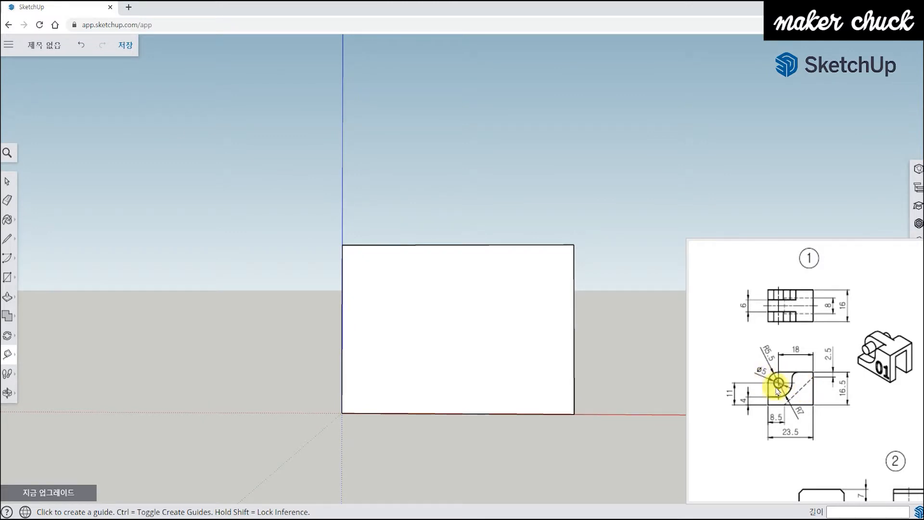
left_click(574, 329)
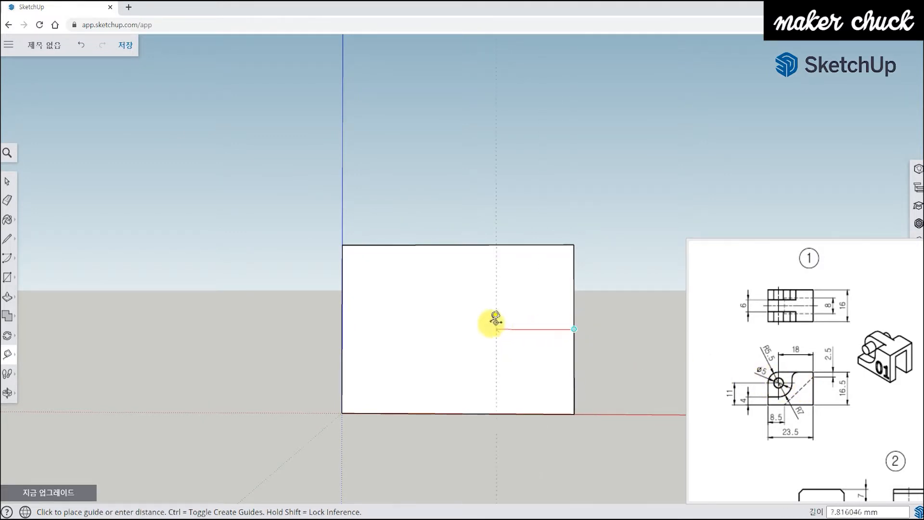
key("Escape")
middle_click_drag(502, 324, 467, 378)
key("F3")
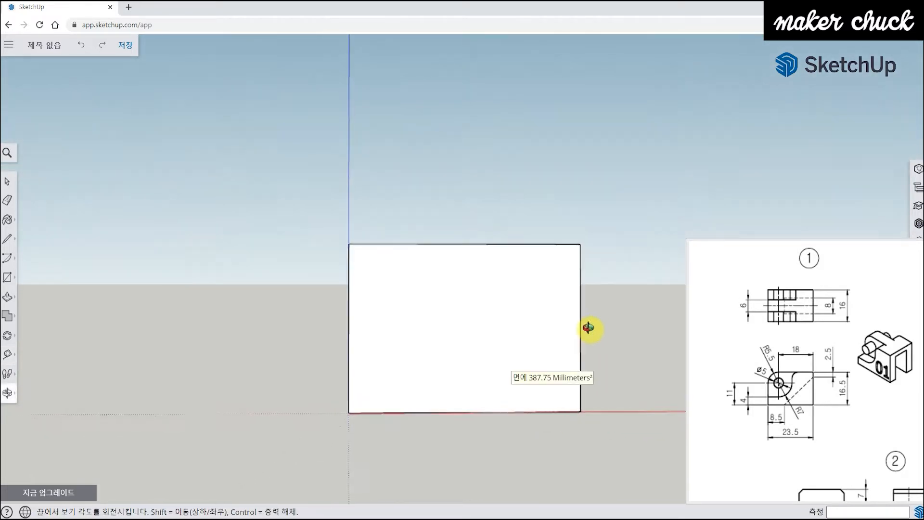
left_click(579, 305)
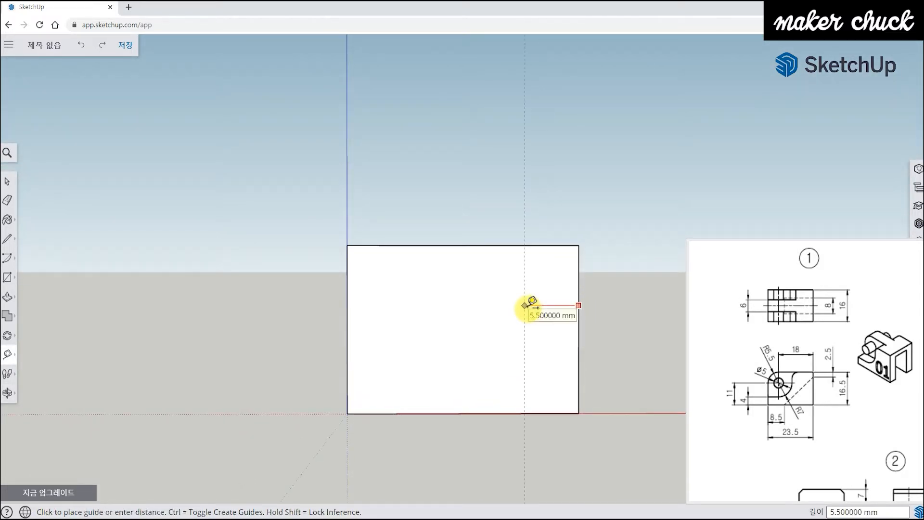
key("Return")
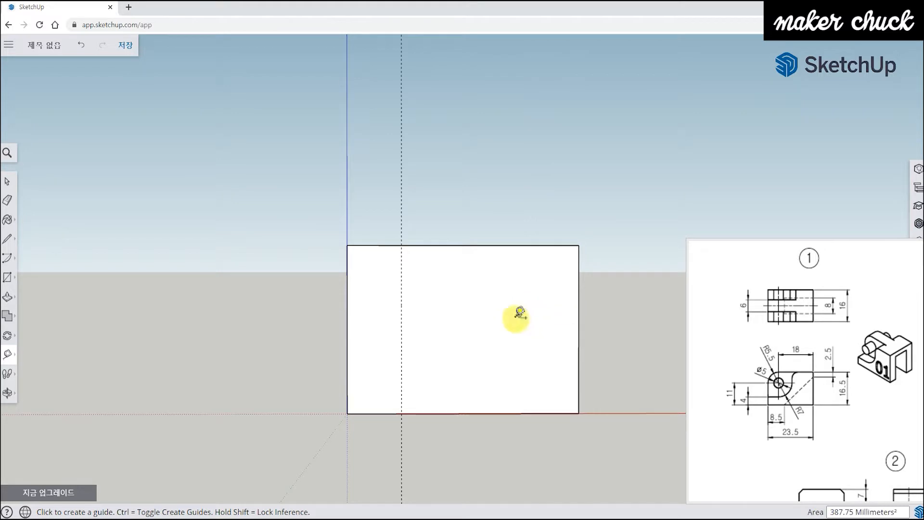
- Place a horizontal guide on the front face, 11 mm above its bottom edge
left_click(484, 412)
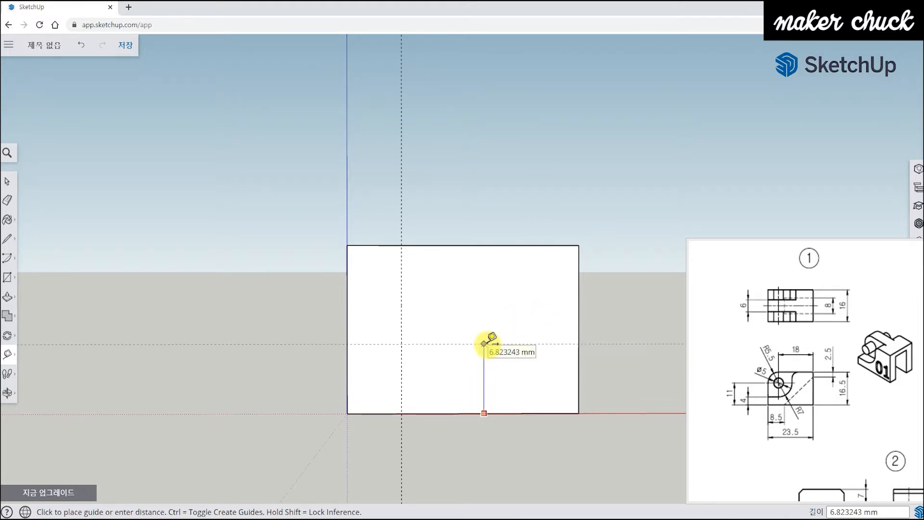
type("11")
key("Return")
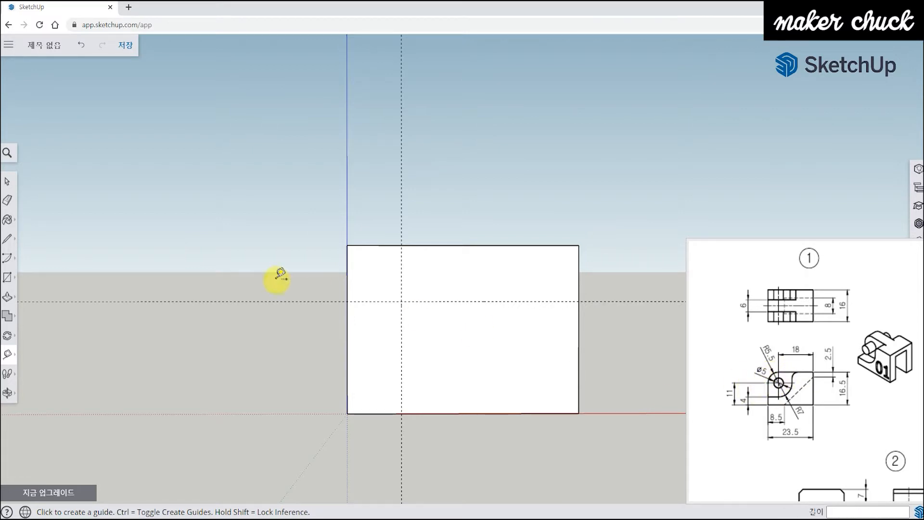
- Draw a circle with a 2.5 mm radius on the front face, centred on the intersection of the two guides
left_click(7, 277)
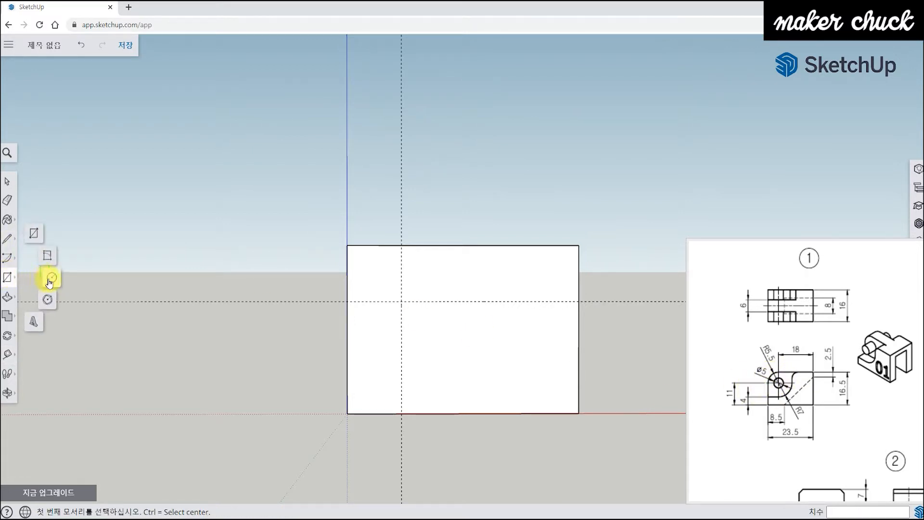
left_click(50, 278)
left_click(401, 301)
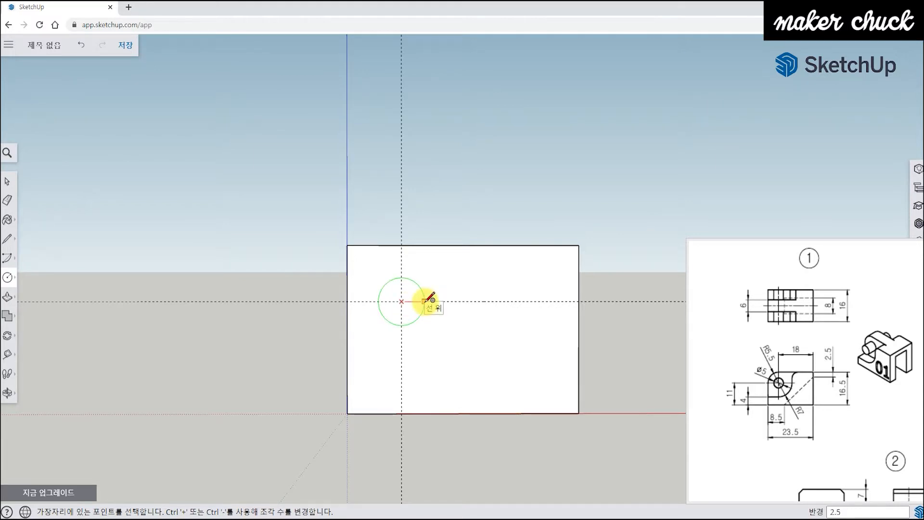
left_click(426, 302)
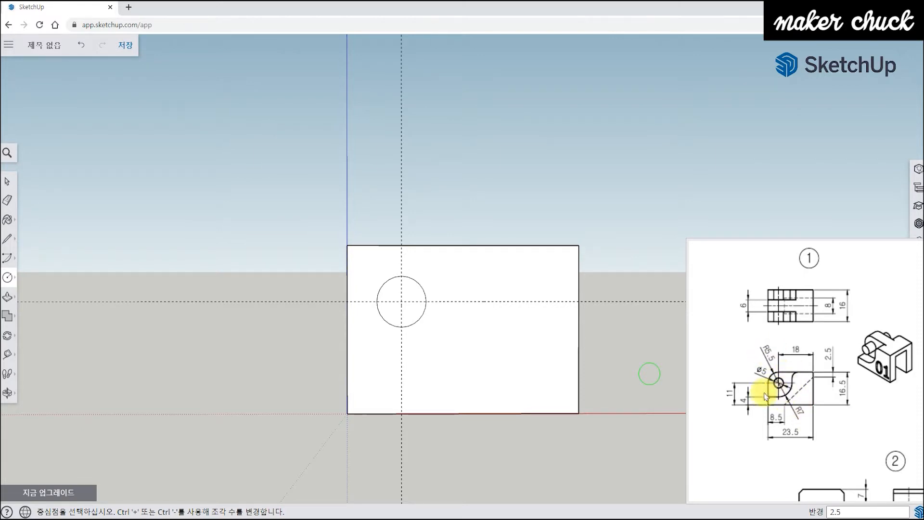
- Draw two concentric circles with radii of 5.5 mm and 7 mm around the 2.5 mm circle's centre
left_click(402, 302)
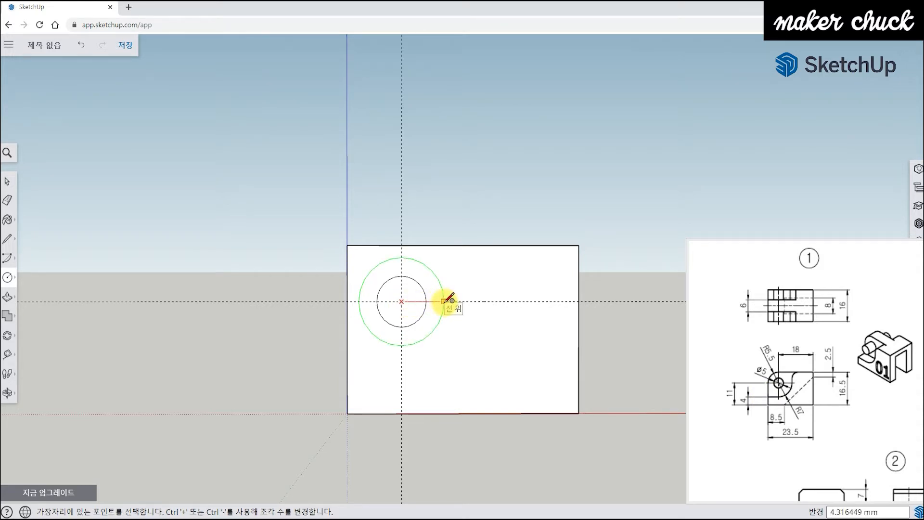
type("5.5")
key("Return")
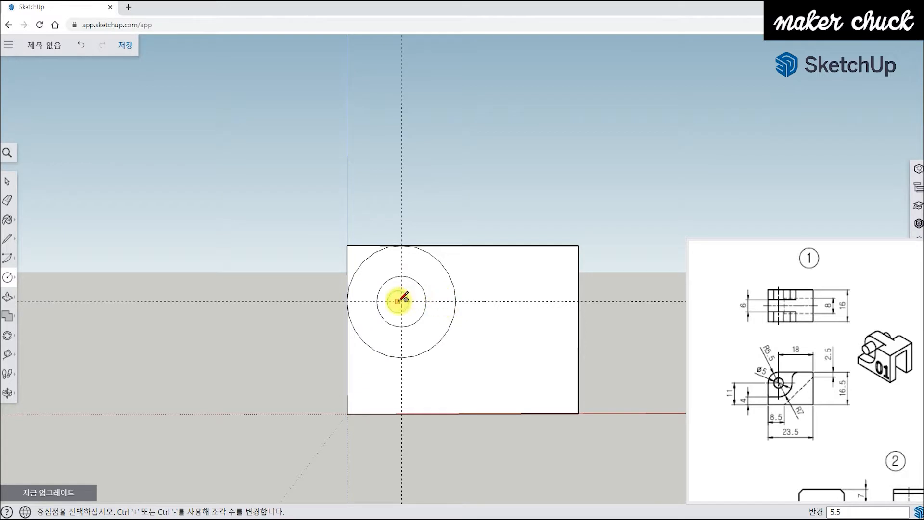
left_click(402, 302)
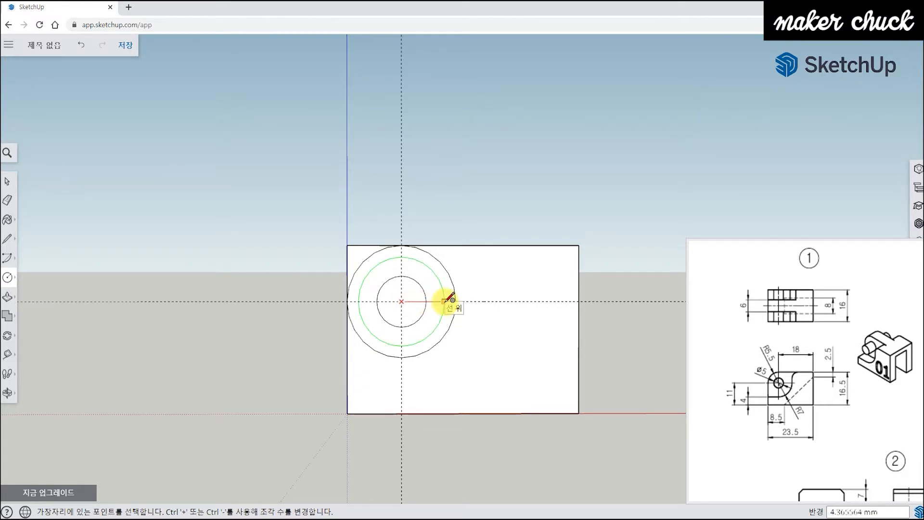
type("7")
key("Return")
- Erase the parts of the 7 mm radius circle that overhang the block, along with both construction guides
middle_click_drag(482, 326, 505, 288)
scroll(450, 268, "up", 3)
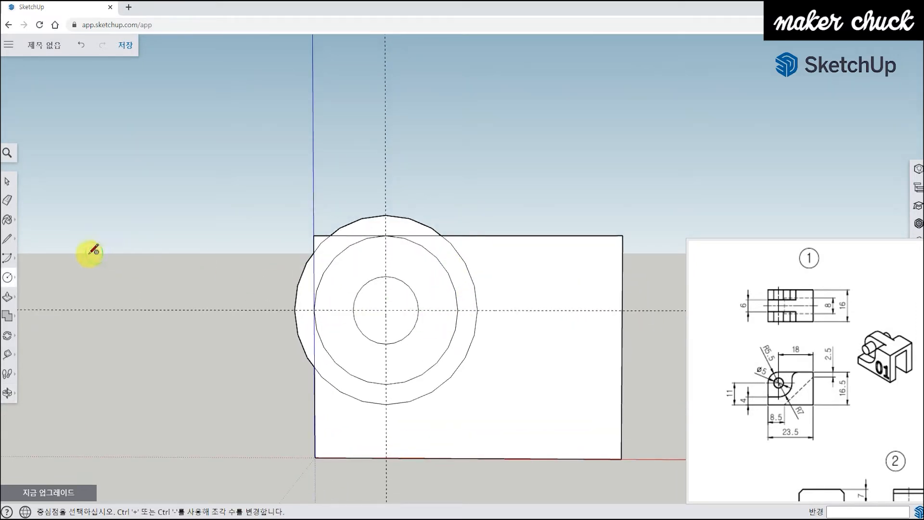
left_click(9, 201)
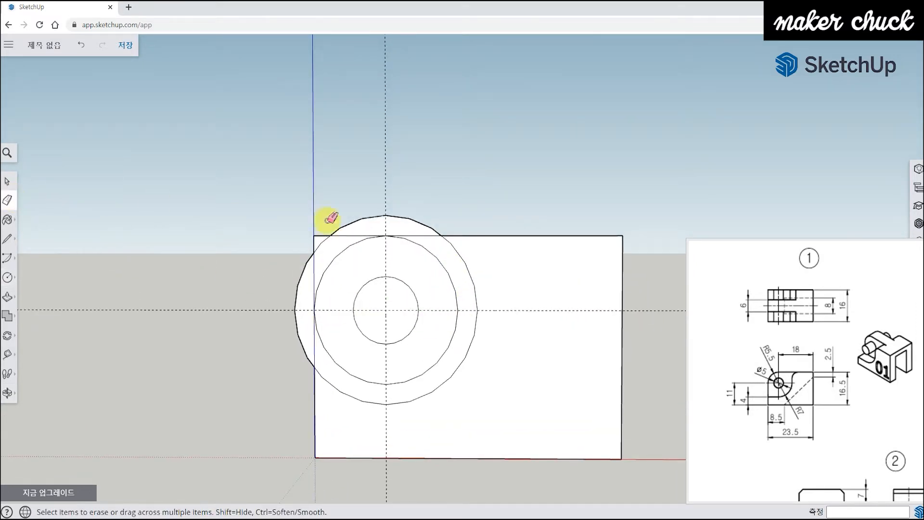
left_click(378, 216)
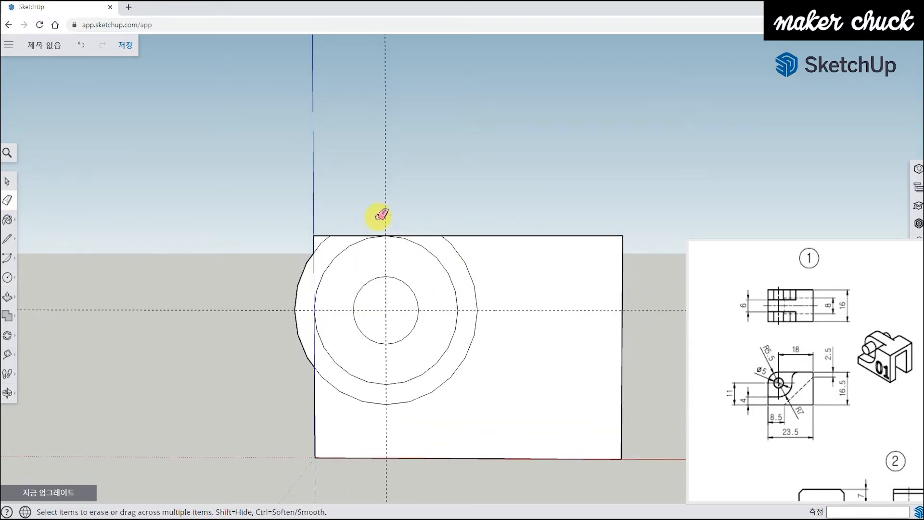
left_click(297, 302)
middle_click_drag(471, 334, 515, 305)
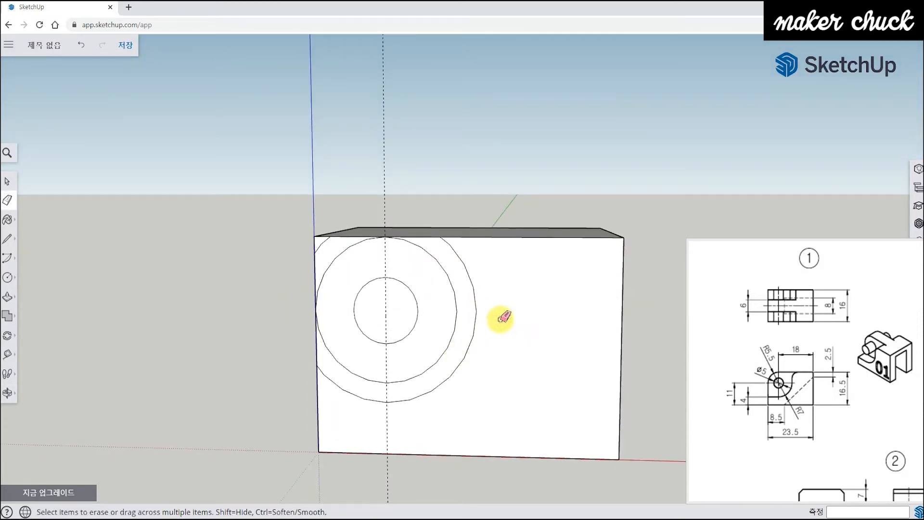
left_click(388, 315)
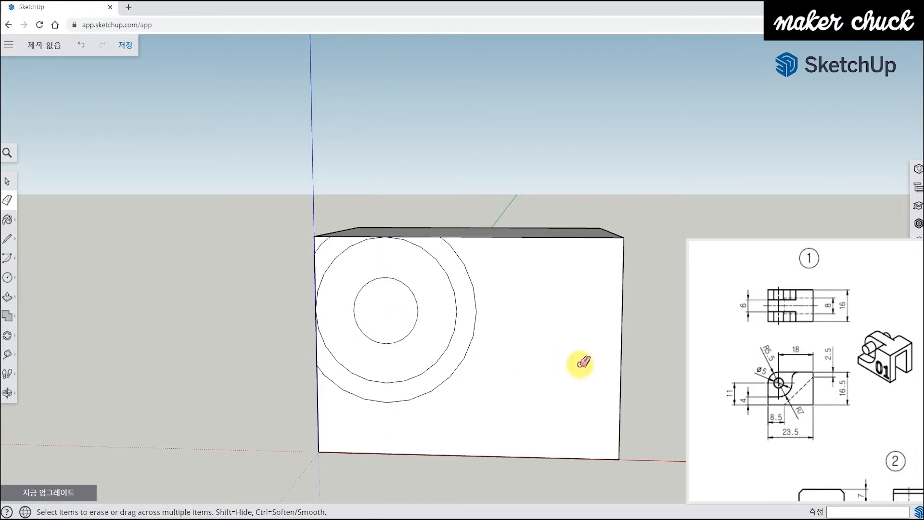
- Draw a 7 mm line from the circles' centre right to the outer circle, and a 5.5 mm vertical line up to the block's top edge
middle_click_drag(497, 334, 518, 291)
left_click(7, 238)
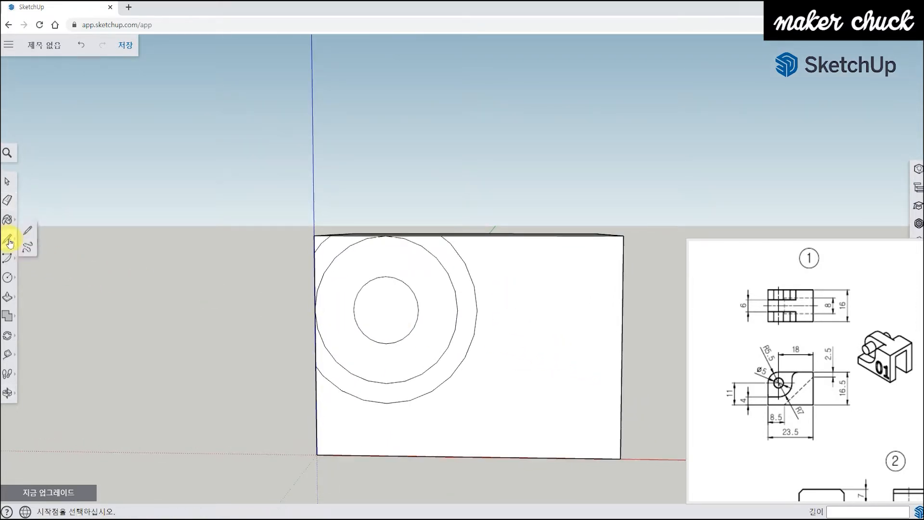
left_click(30, 235)
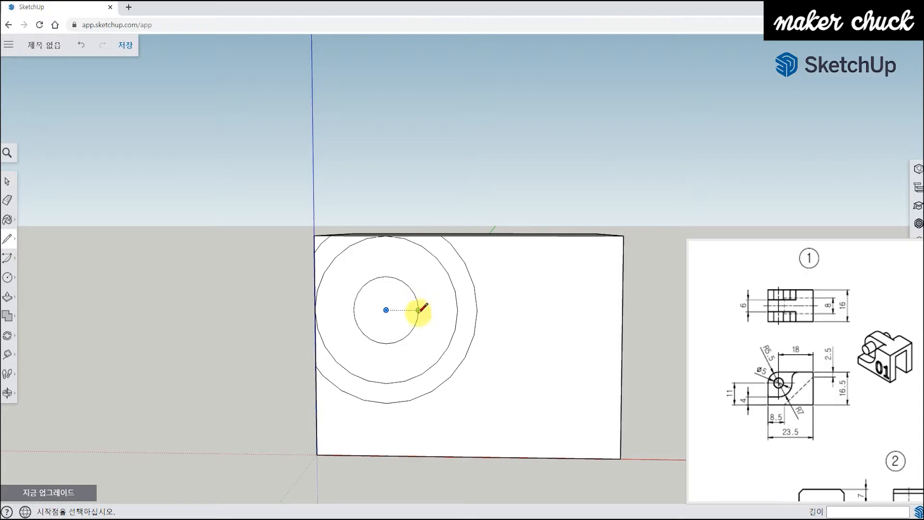
left_click(386, 309)
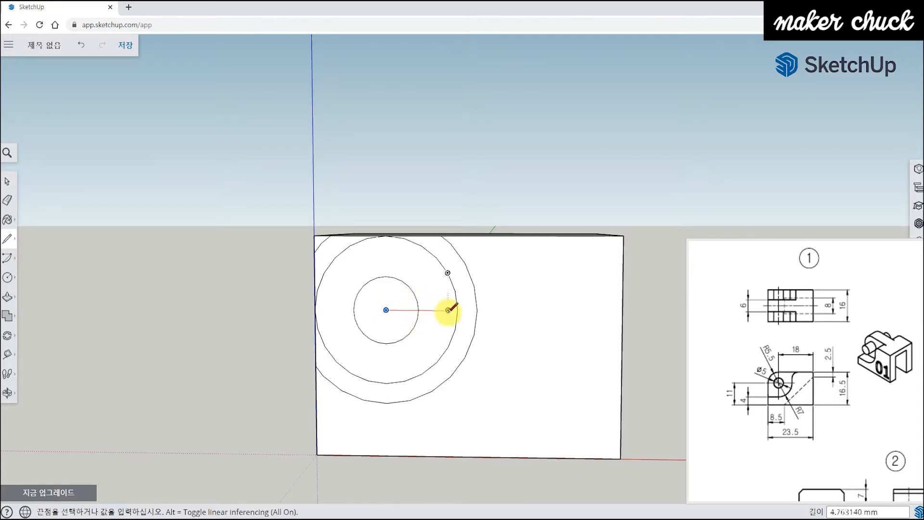
left_click(477, 310)
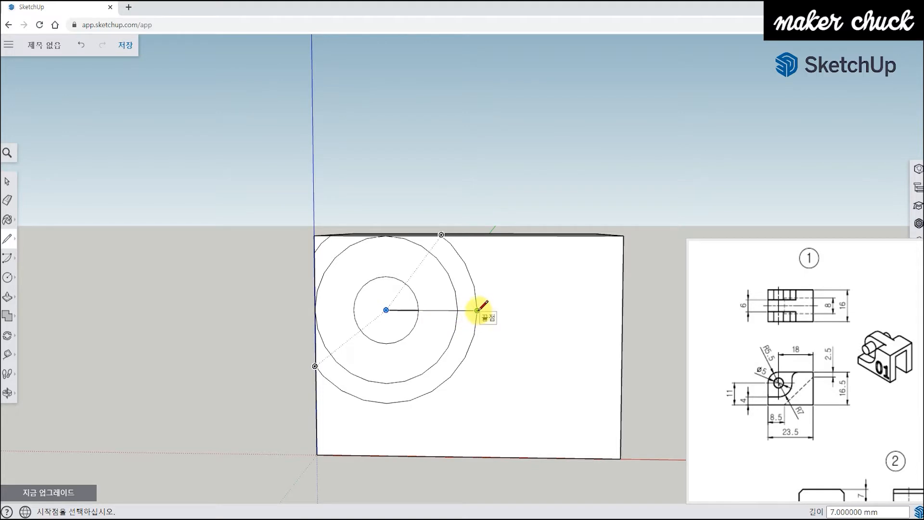
left_click(477, 235)
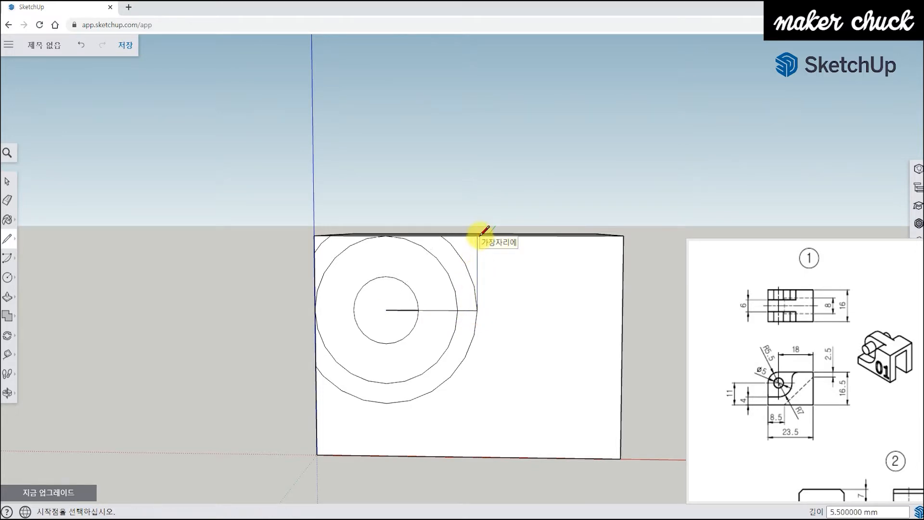
- Draw a line from the circles' centre down to the outer circle's lowest point, and another from there to the face's left edge
middle_click_drag(468, 363, 523, 342)
left_click(389, 309)
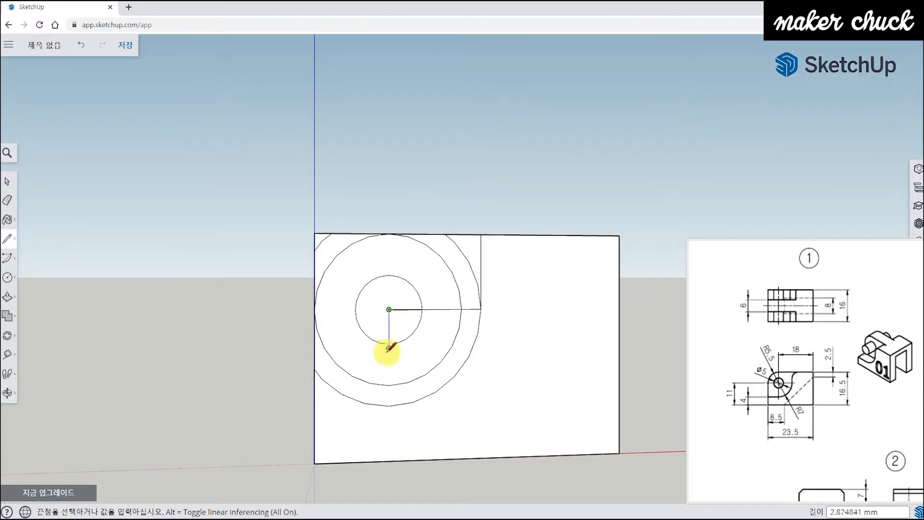
left_click(389, 405)
left_click(389, 405)
left_click(315, 407)
- Erase the centre lines and surplus arcs, keeping the 2.5 mm radius circle, the R5.5 corner arc and the R7 recess outline
middle_click_drag(553, 329, 490, 385)
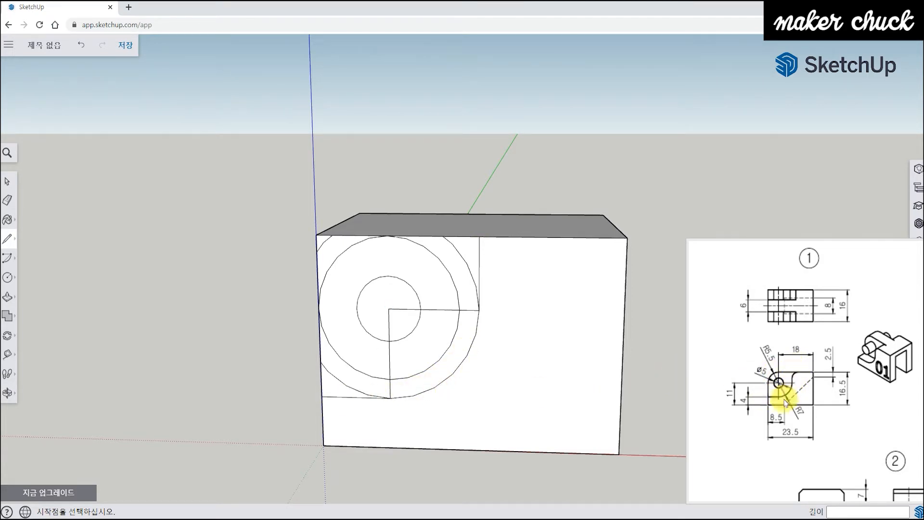
middle_click_drag(502, 378, 496, 383)
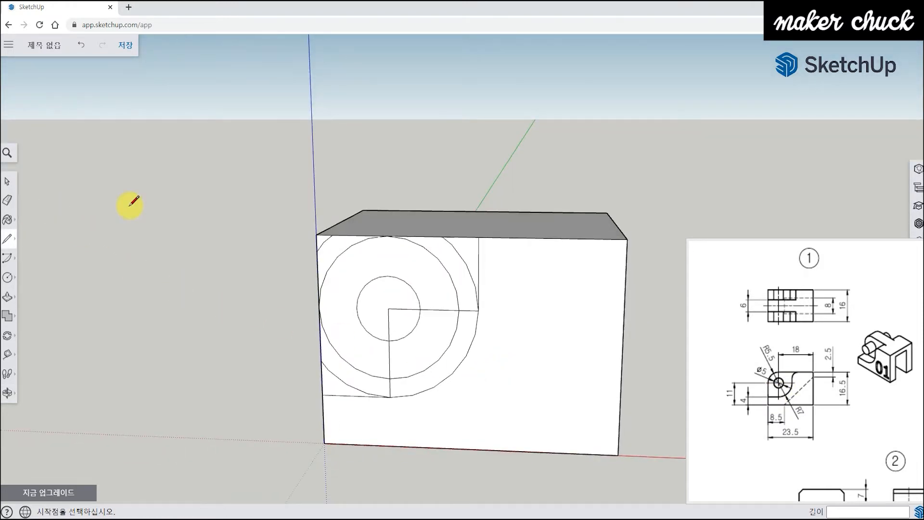
left_click(8, 204)
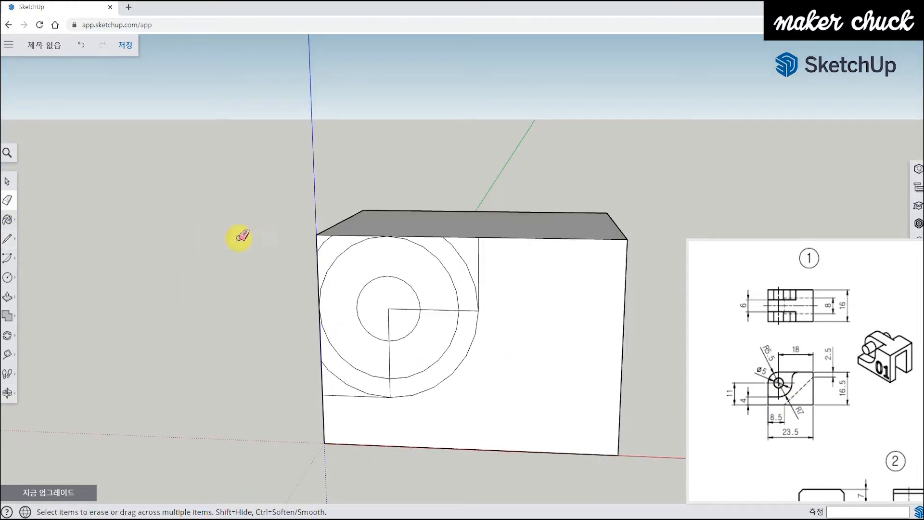
left_click(470, 310)
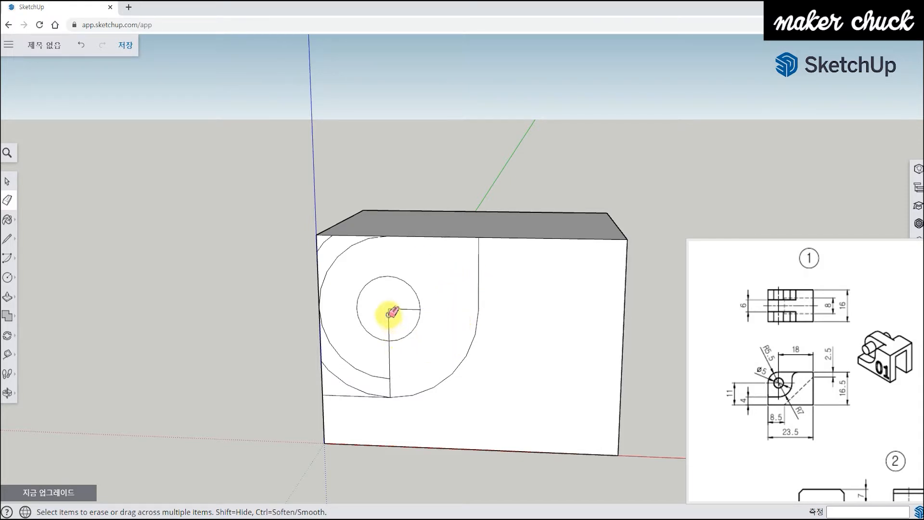
left_click_drag(396, 308, 390, 337)
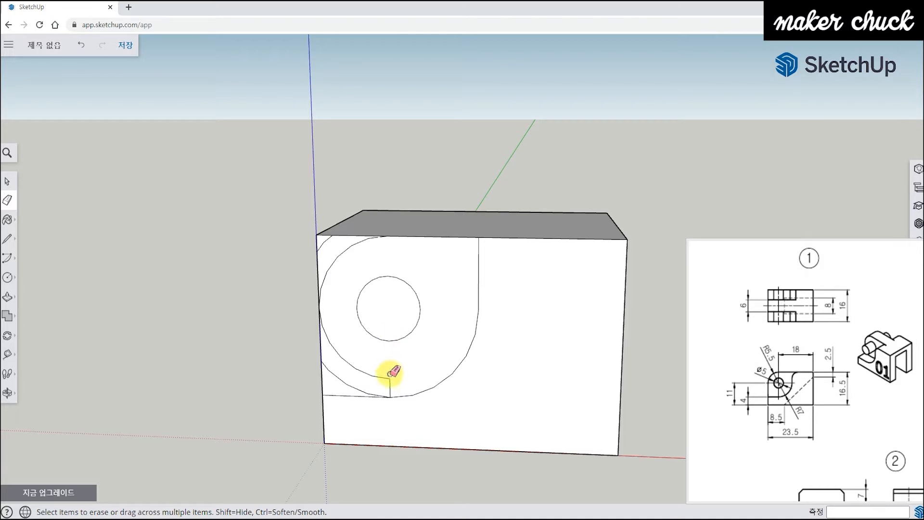
left_click(390, 388)
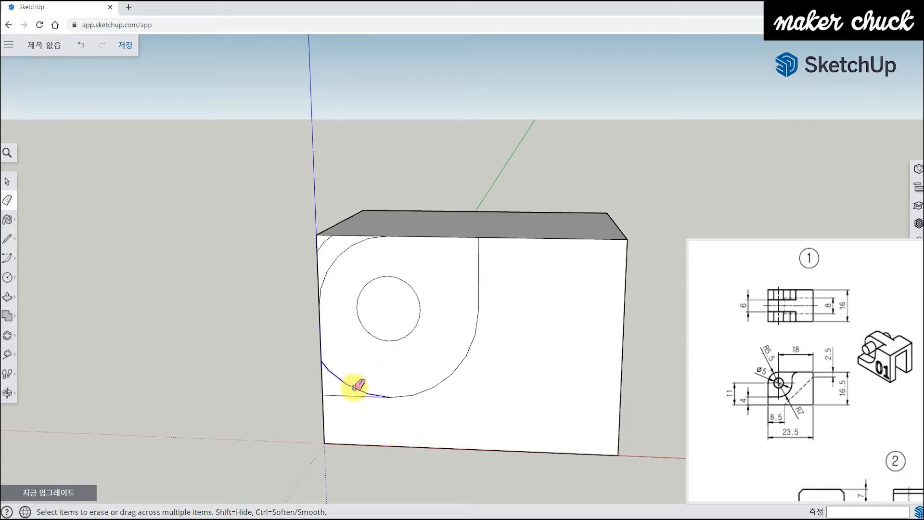
left_click_drag(356, 385, 341, 283)
mouse_move(436, 254)
middle_mouse_down()
mouse_move(526, 324)
mouse_move(527, 261)
mouse_move(439, 258)
middle_mouse_up()
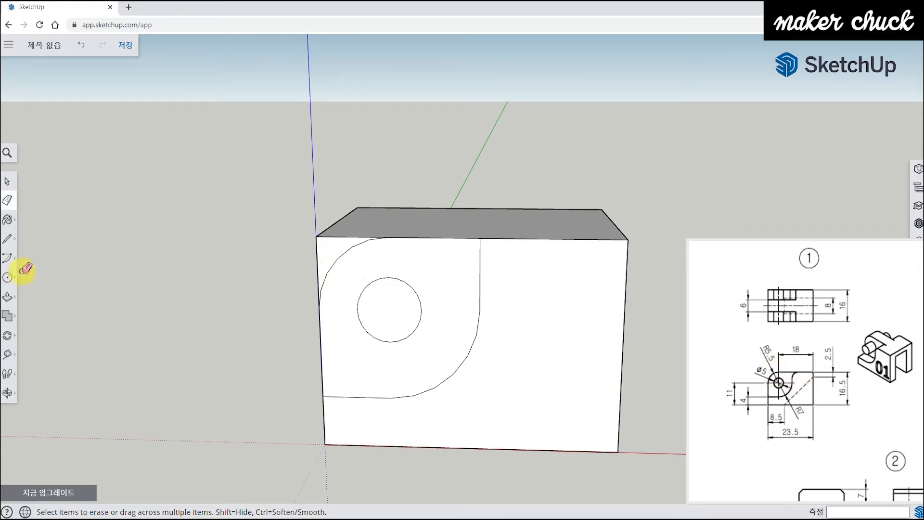
- Push/Pull the waste outside the R5.5 arc 16 mm through the block to round its upper-left edge
left_click(7, 296)
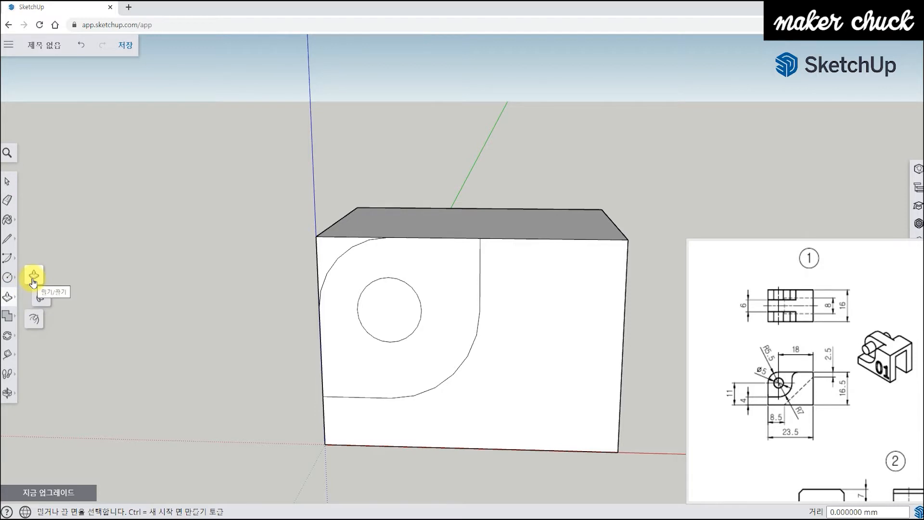
left_click(33, 276)
left_click(327, 252)
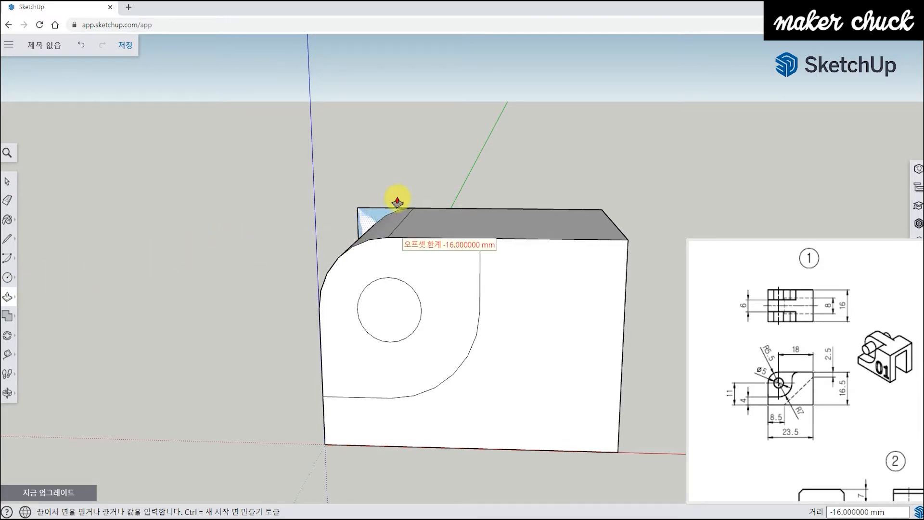
left_click(396, 202)
- Try to push the recess face around the small circle about 1.3 mm into the block, and undo the cut
middle_click_drag(396, 196, 378, 291)
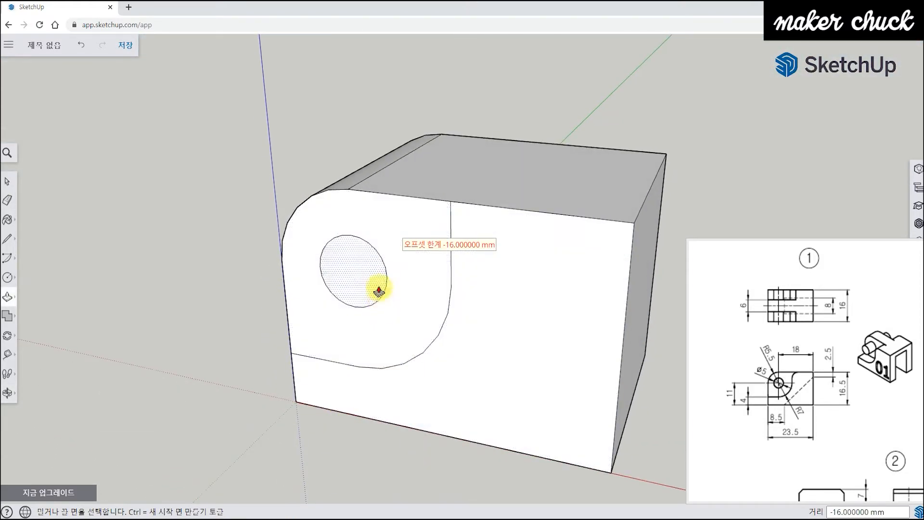
left_click(362, 208)
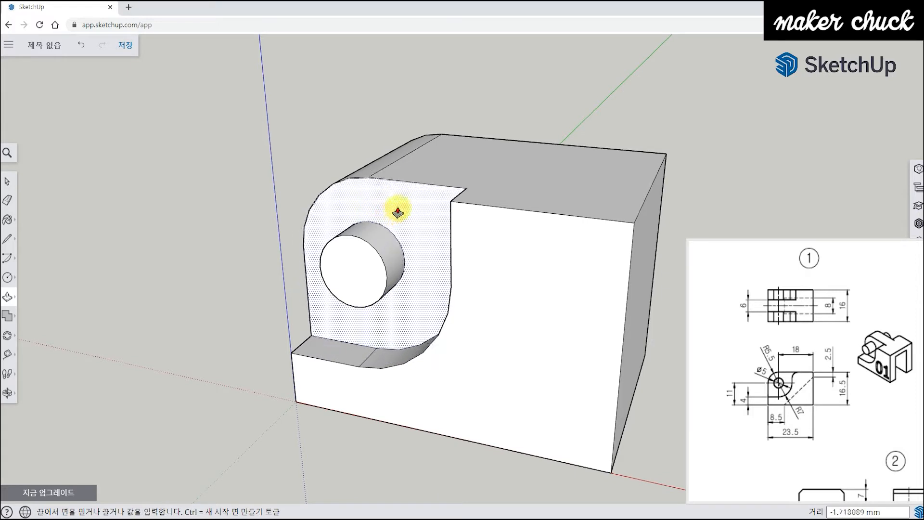
left_click(392, 215)
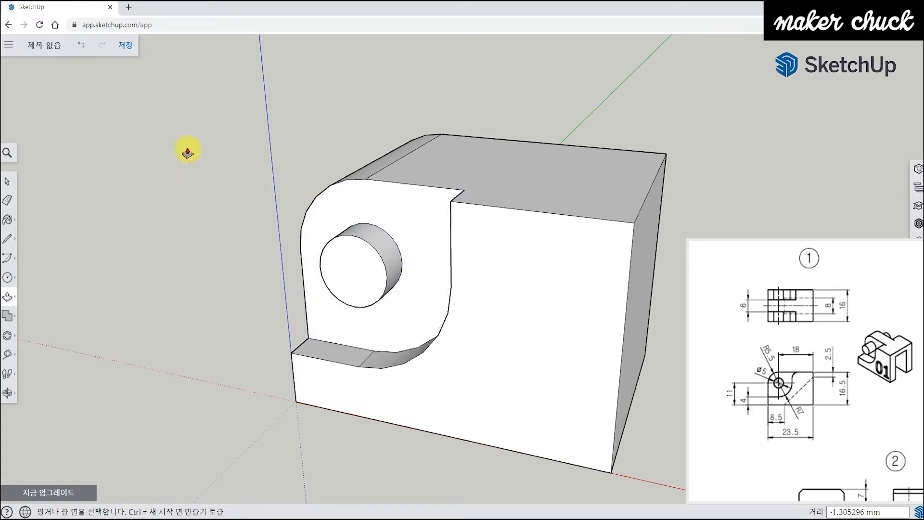
left_click(87, 45)
left_click(87, 45)
left_click(87, 45)
- Check the reference drawing's note on unspecified chamfers and rounds, along with the views of both parts
key("o")
left_click_drag(127, 308, 355, 275)
key("p")
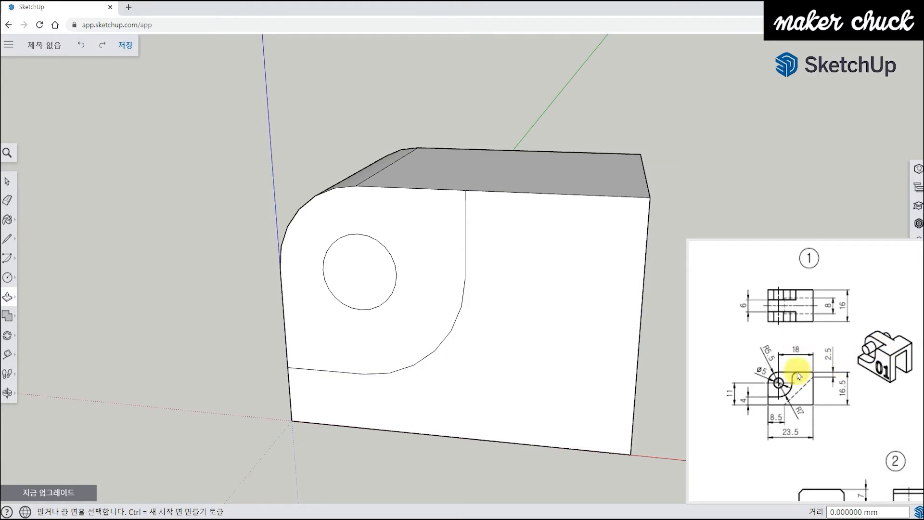
mouse_move(832, 416)
left_mouse_down()
mouse_move(811, 341)
mouse_move(792, 333)
left_mouse_up()
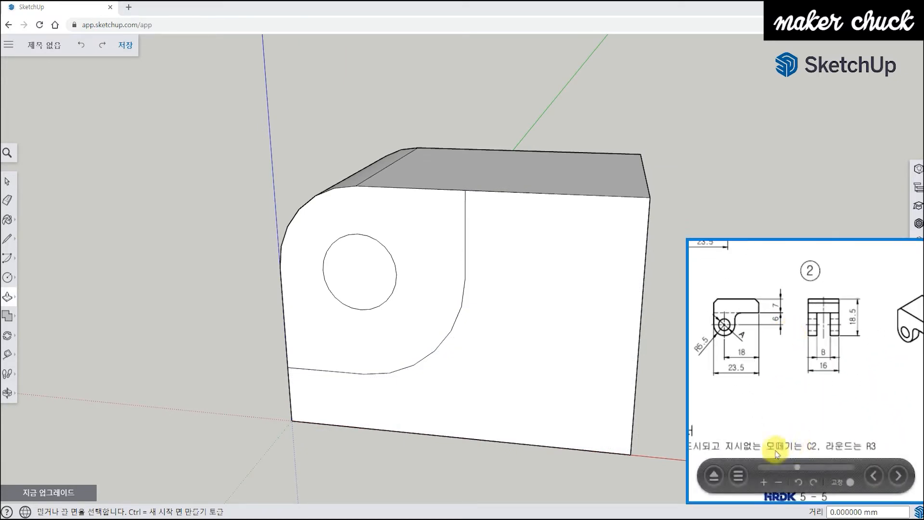
left_click_drag(868, 437, 845, 445)
left_click_drag(722, 293, 809, 392)
mouse_move(844, 346)
left_mouse_down()
mouse_move(827, 402)
mouse_move(836, 398)
left_mouse_up()
- Place a horizontal Tape Measure guide on the front face, 3 mm below the block's top edge
middle_click_drag(471, 348, 500, 277)
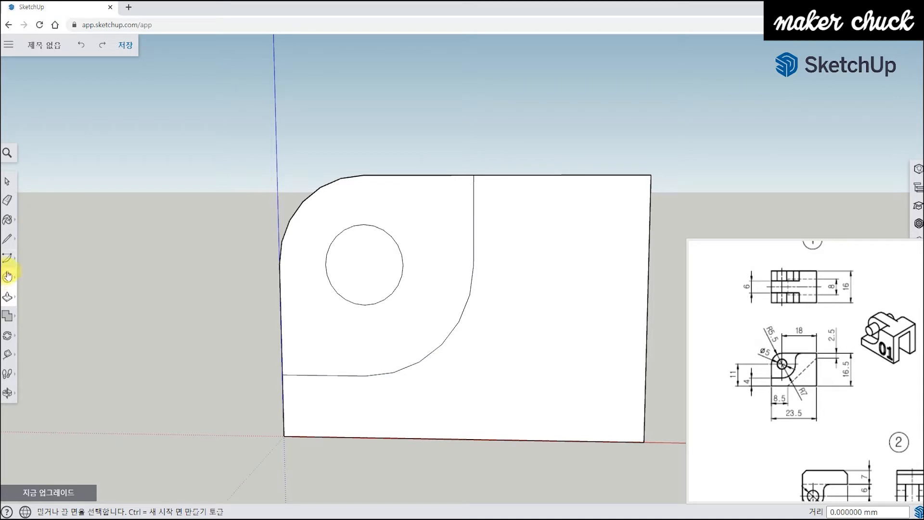
left_click(9, 354)
left_click(34, 300)
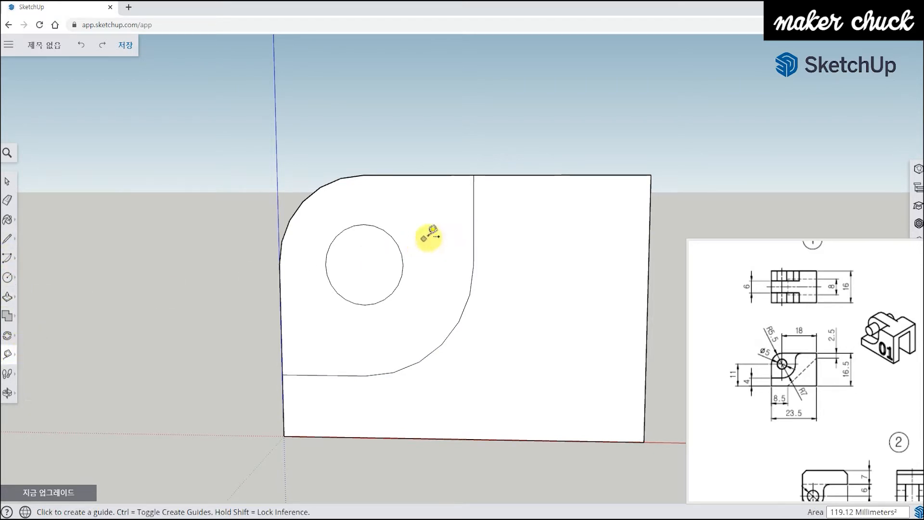
left_click(562, 174)
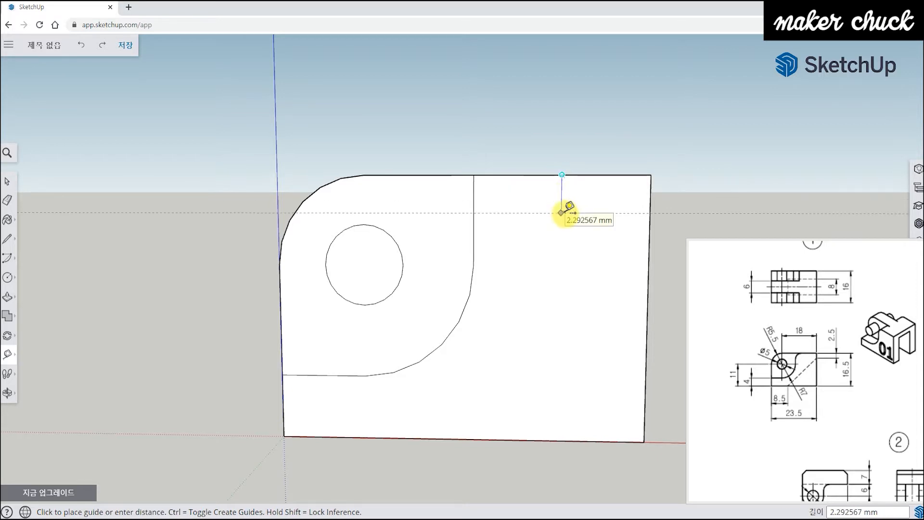
type("3")
key("Return")
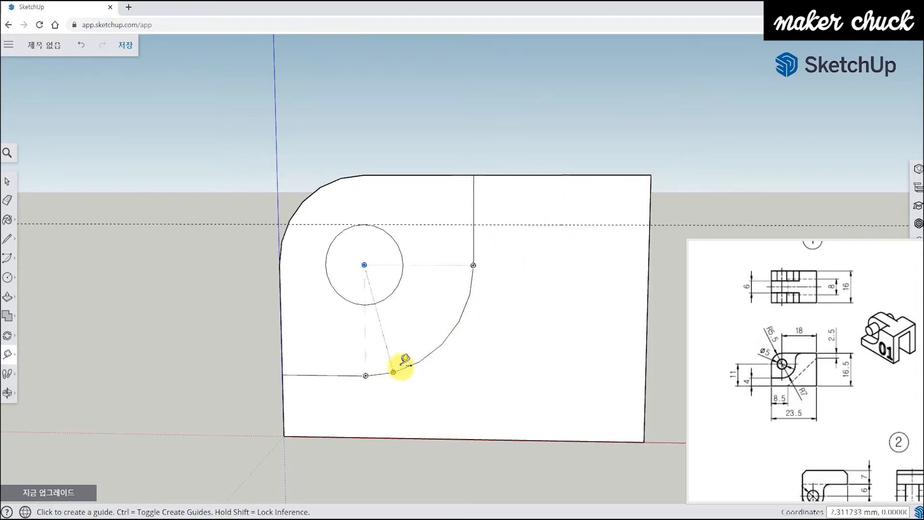
- Place a vertical guide beside the recess outline's straight edge and draw a circle from the guides' intersection to the block's top edge
left_click(474, 201)
left_click(528, 199)
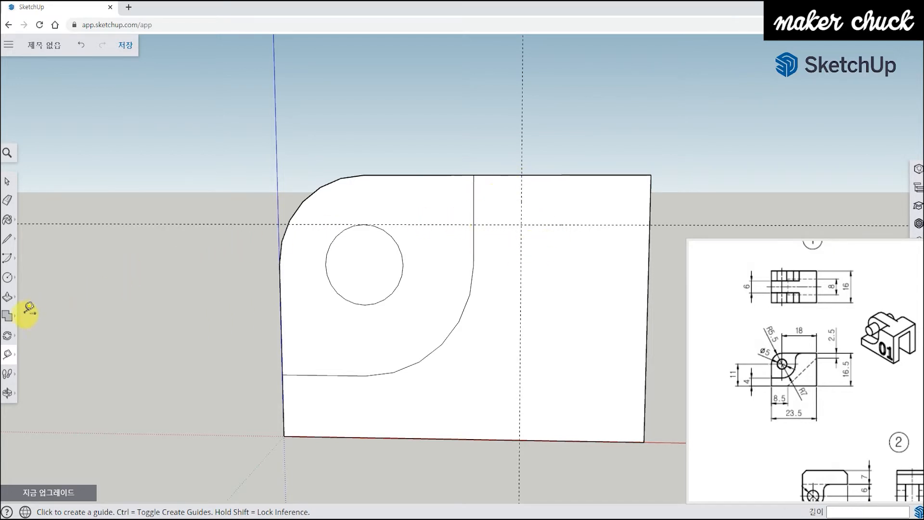
left_click(8, 277)
left_click(521, 224)
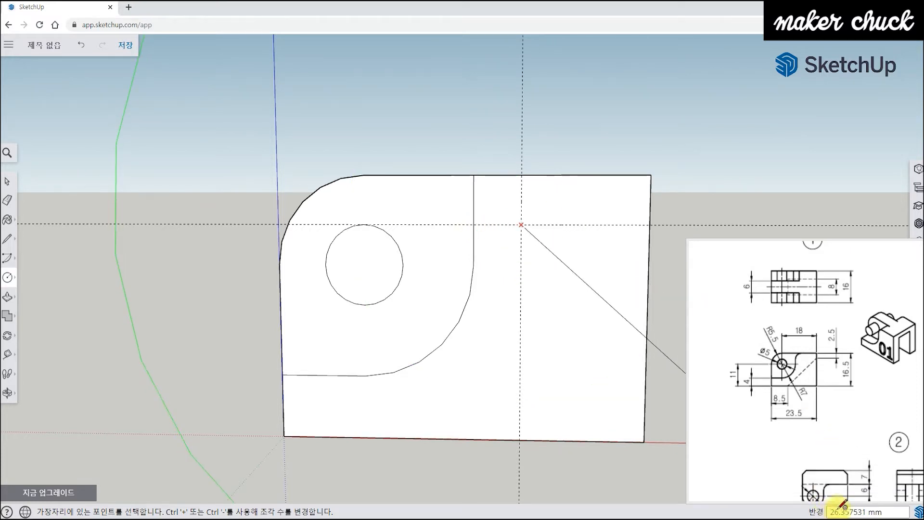
left_click(522, 175)
middle_click_drag(648, 208, 532, 258)
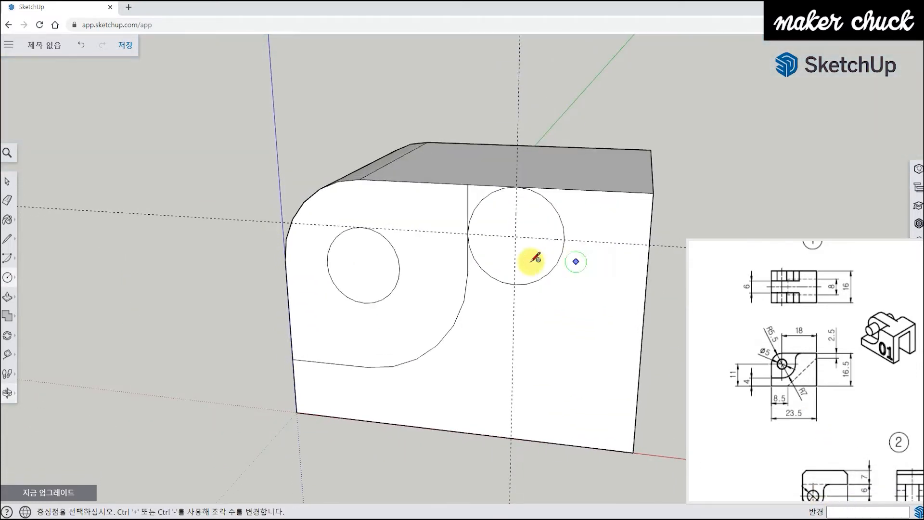
- Erase both guides, the surplus circle arc and the leftover straight segment, keeping only the rounded upper end of the recess outline
left_click(8, 200)
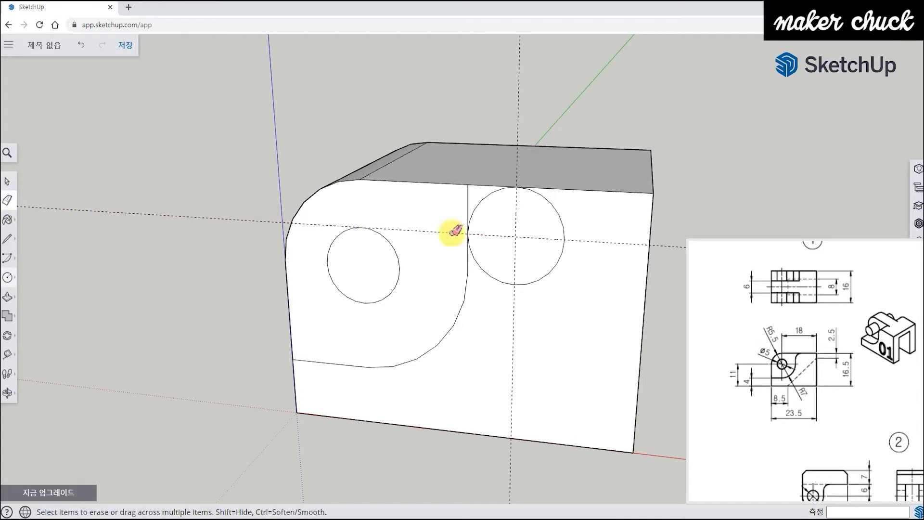
left_click(517, 238)
left_click(559, 265)
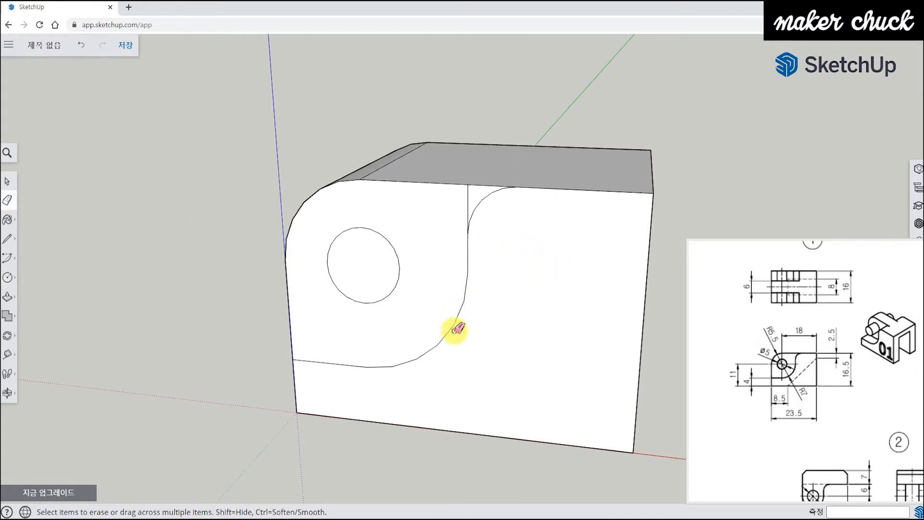
middle_click_drag(449, 324, 553, 293)
mouse_move(480, 193)
left_mouse_down("ctrl")
mouse_move(514, 179)
mouse_move(478, 216)
mouse_move(438, 340)
mouse_move(364, 368)
left_mouse_up("ctrl")
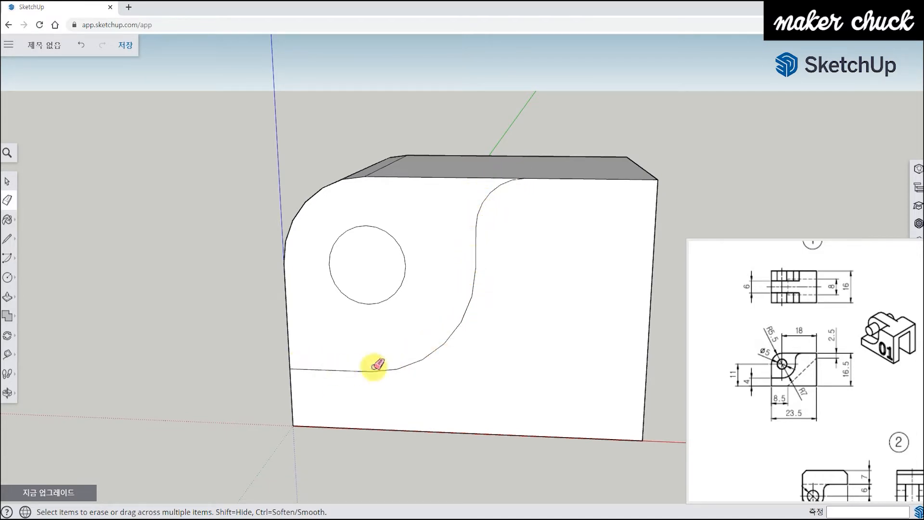
- Push the recess face around the small circle 5 mm into the block, leaving the round pin standing
mouse_move(427, 355)
middle_mouse_down()
mouse_move(524, 303)
mouse_move(443, 346)
mouse_move(501, 361)
mouse_move(508, 315)
middle_mouse_up()
scroll(534, 294, "up", 2)
scroll(534, 295, "up", 1)
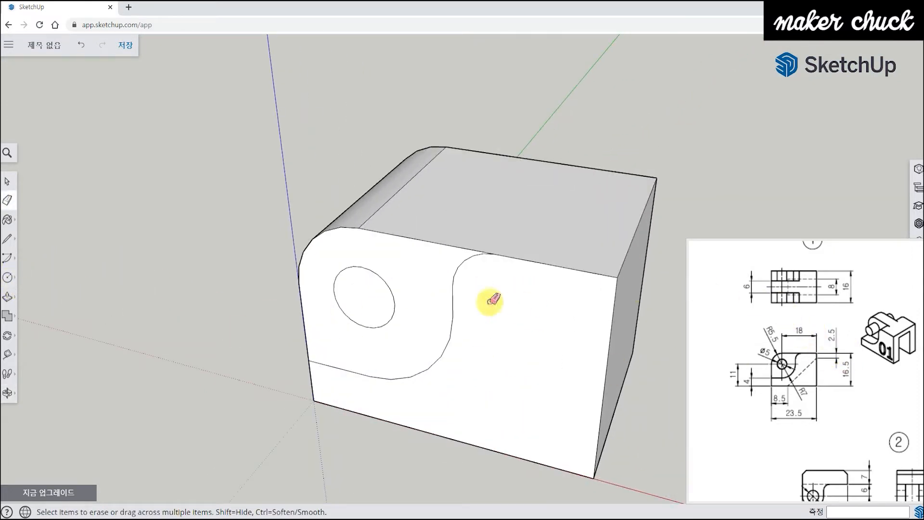
left_click(8, 297)
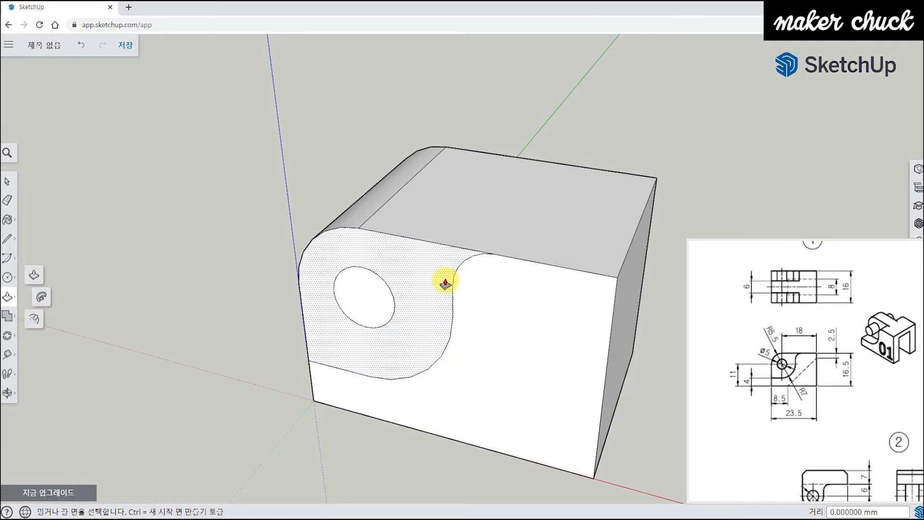
left_click(435, 275)
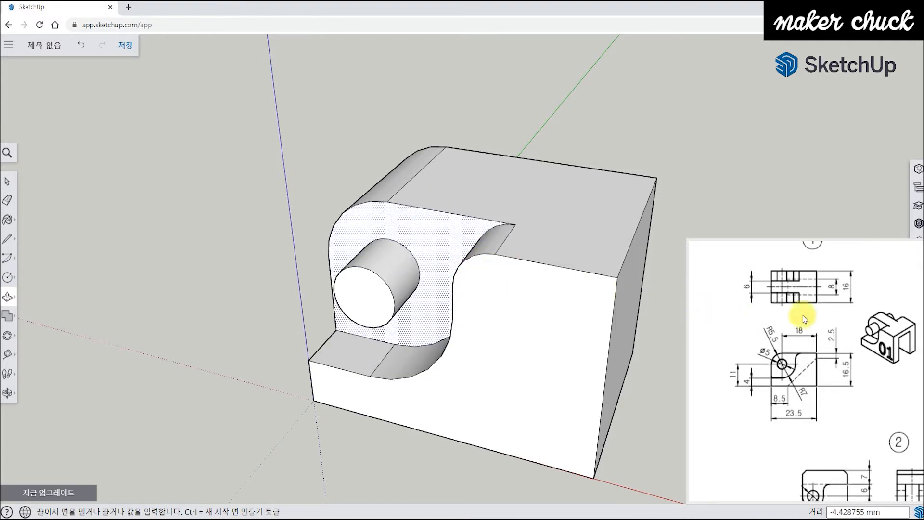
left_click(805, 288)
middle_click_drag(626, 289, 423, 299)
key("p")
left_click(420, 248)
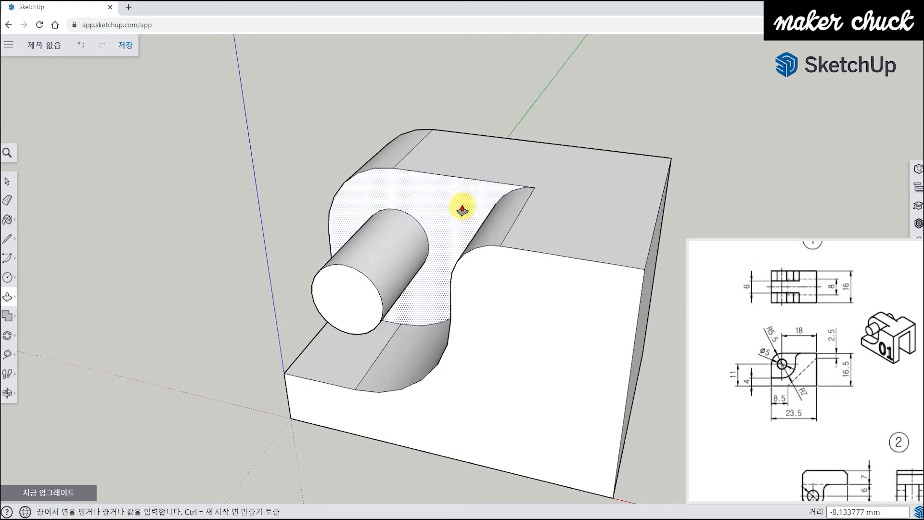
type("5")
key("Return")
- Copy the recessed face around the pin 11 mm along the green axis onto the block's back face
mouse_move(458, 209)
middle_mouse_down()
mouse_move(456, 283)
mouse_move(487, 403)
mouse_move(623, 233)
mouse_move(597, 309)
mouse_move(615, 305)
middle_mouse_up()
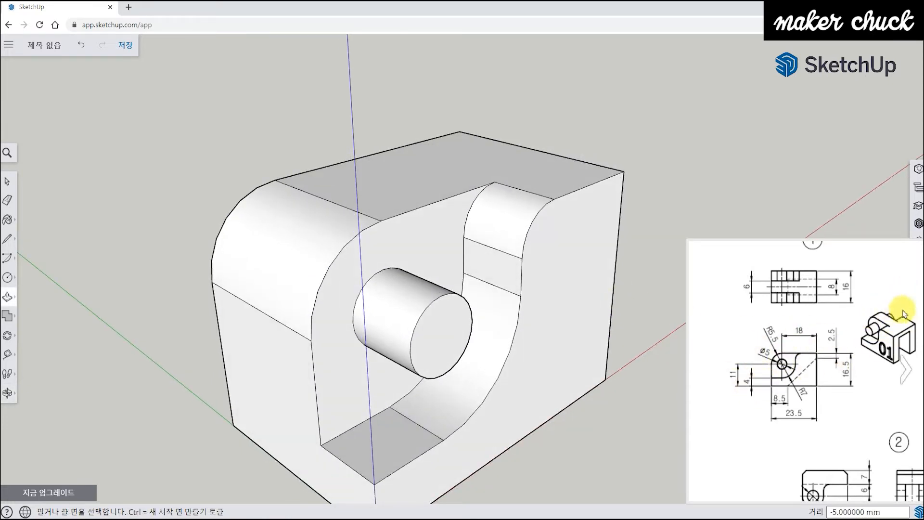
middle_click_drag(547, 346, 320, 398)
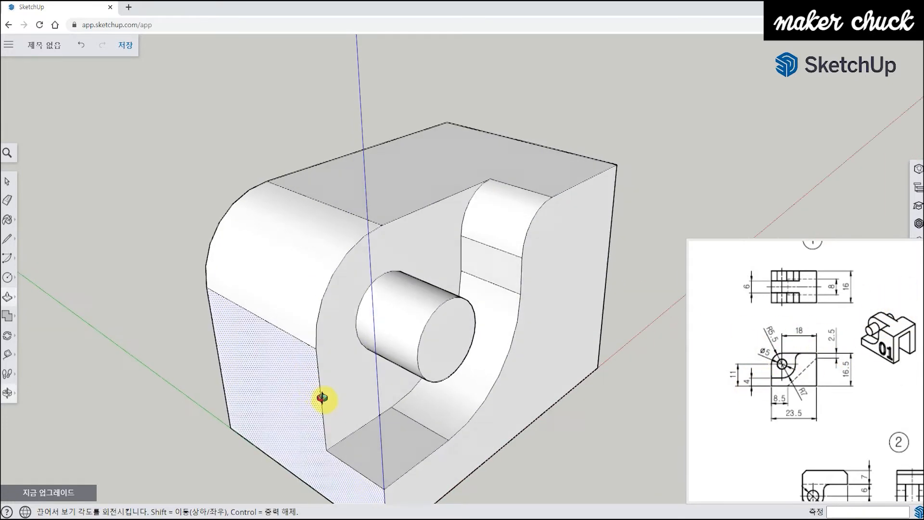
left_click(8, 181)
middle_click_drag(119, 351, 322, 389)
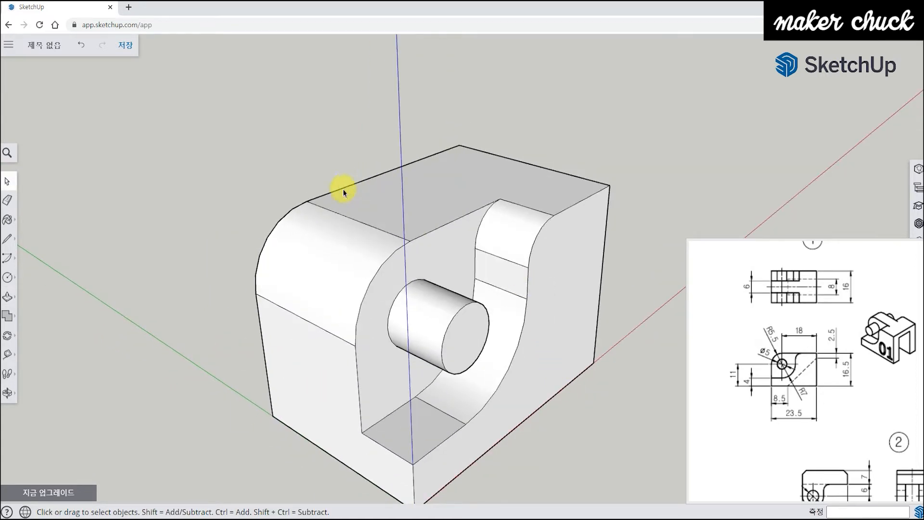
left_click(415, 270)
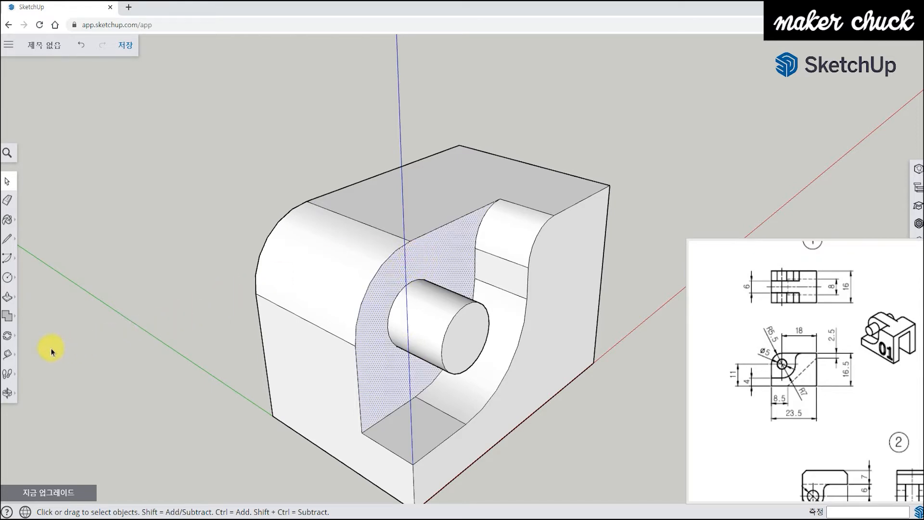
mouse_move(29, 352)
middle_mouse_down()
mouse_move(93, 374)
mouse_move(34, 344)
middle_mouse_up()
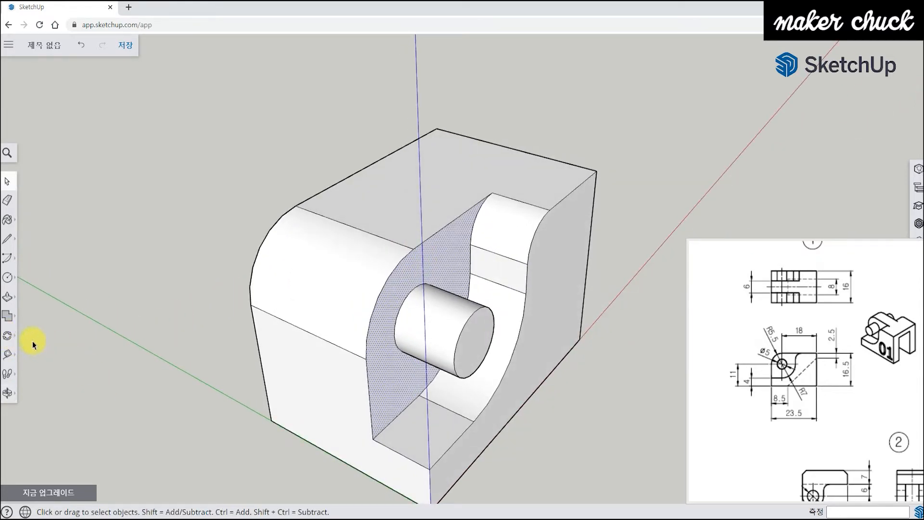
left_click(8, 338)
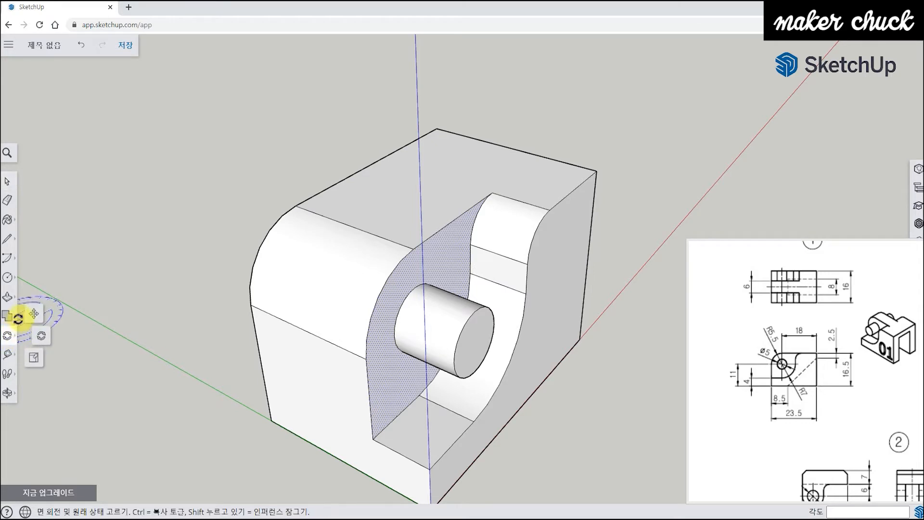
left_click(34, 315)
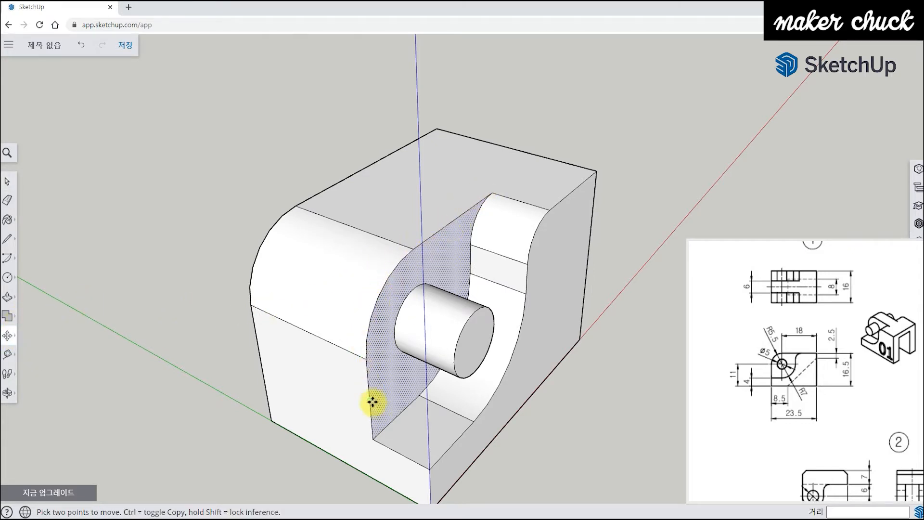
left_click(415, 249)
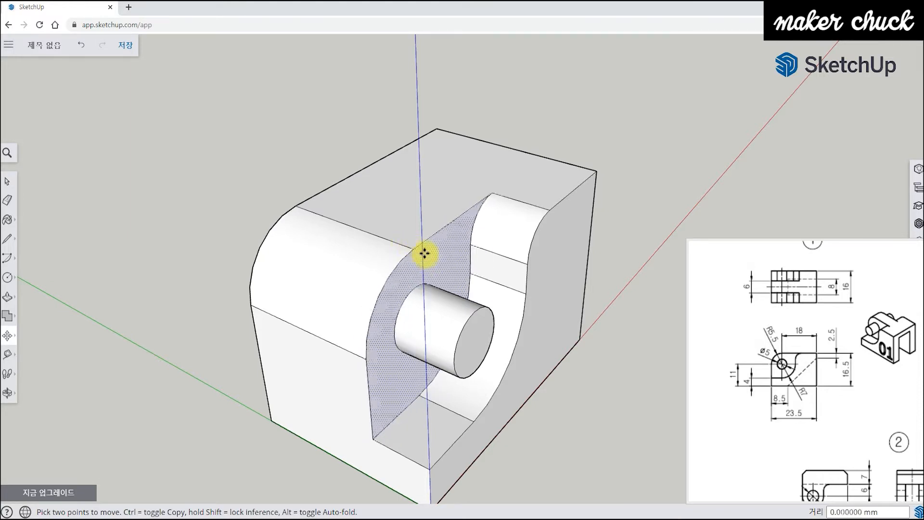
middle_click_drag(407, 246, 480, 289)
key("ctrl")
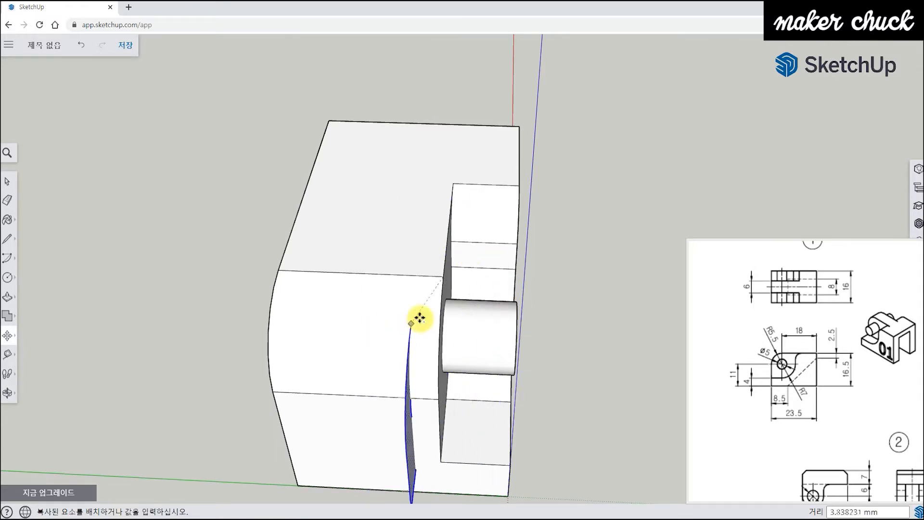
middle_click_drag(446, 274, 426, 225)
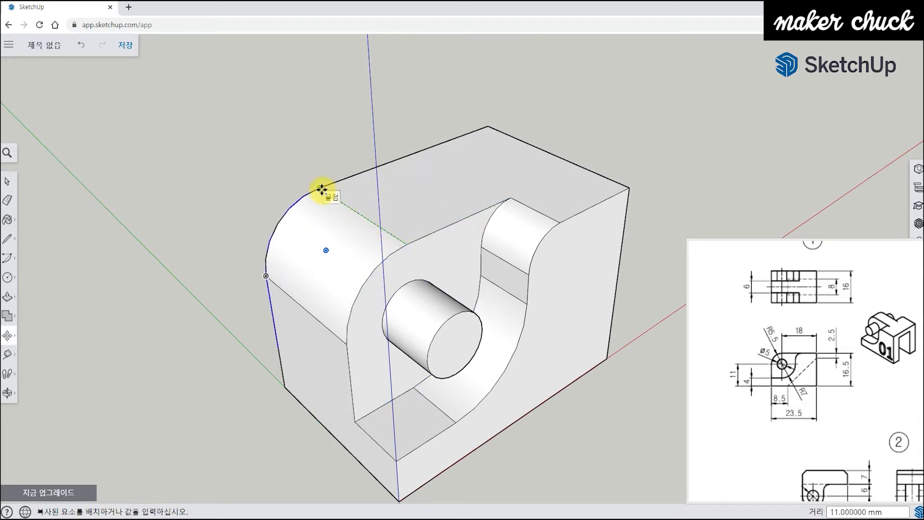
left_click(120, 252)
- Trace one segment of the copied circle on the back face to close the open hole with a face
middle_click_drag(144, 270, 483, 361)
middle_click_drag(369, 395, 439, 371)
scroll(440, 372, "up", 5)
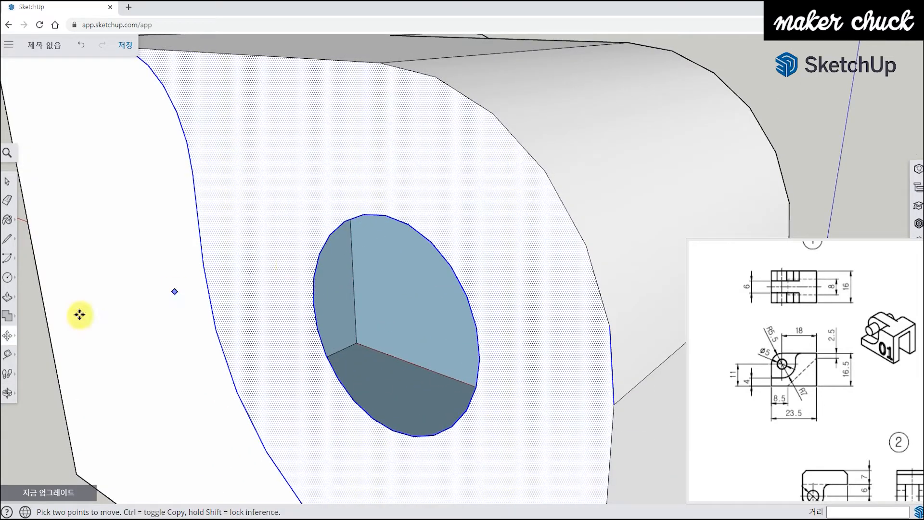
left_click(8, 241)
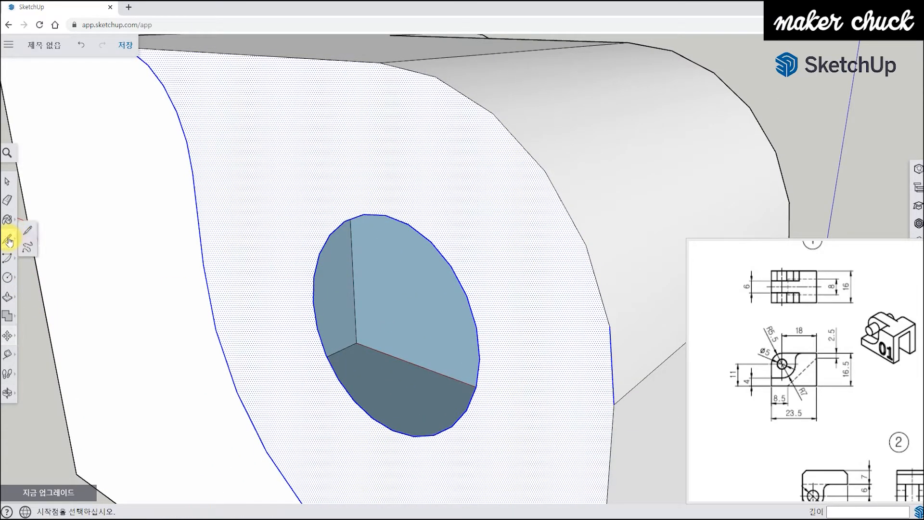
left_click(31, 227)
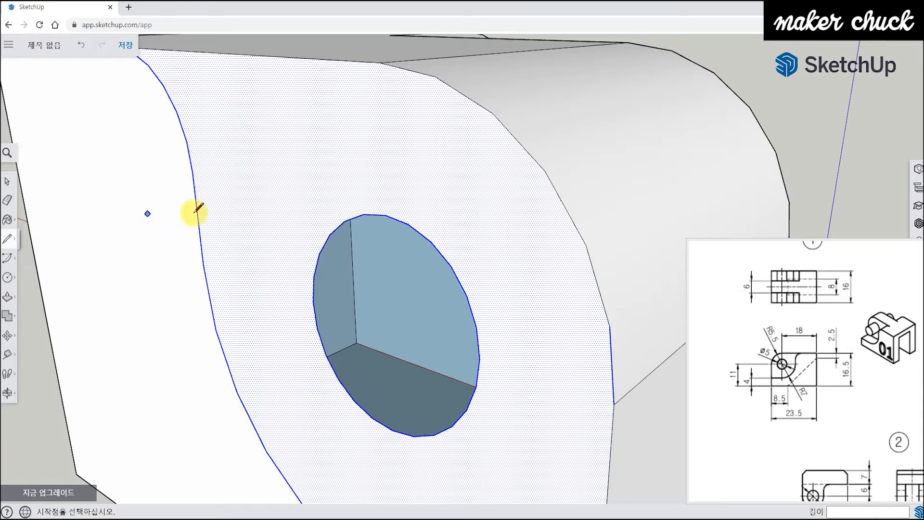
left_click(363, 214)
left_click(385, 215)
scroll(464, 311, "down", 6)
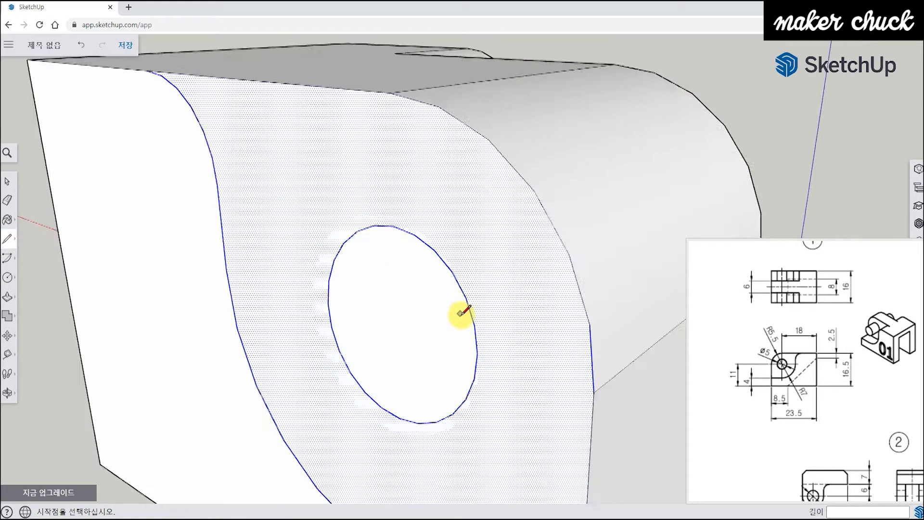
key("l")
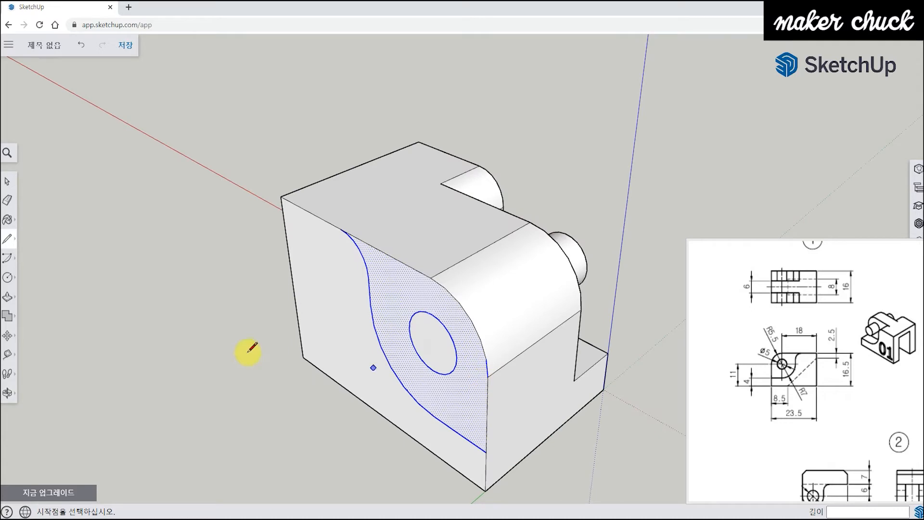
- Push the copied recess face on the back 5 mm into the block, leaving the second pin standing
left_click(8, 299)
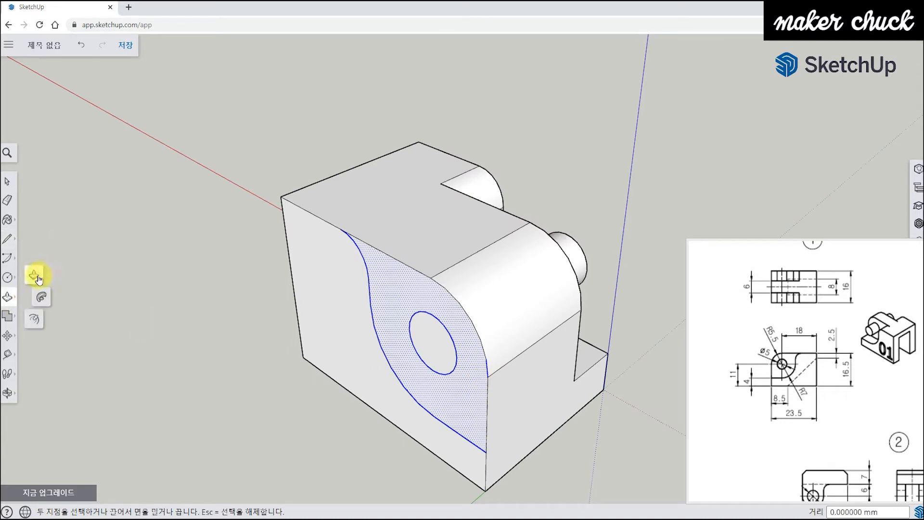
left_click(35, 277)
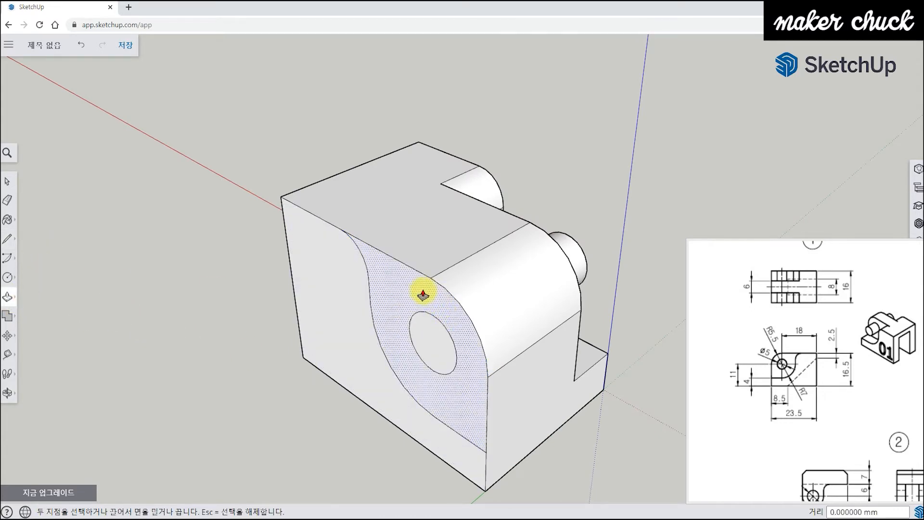
left_click(423, 292)
type("5")
key("Return")
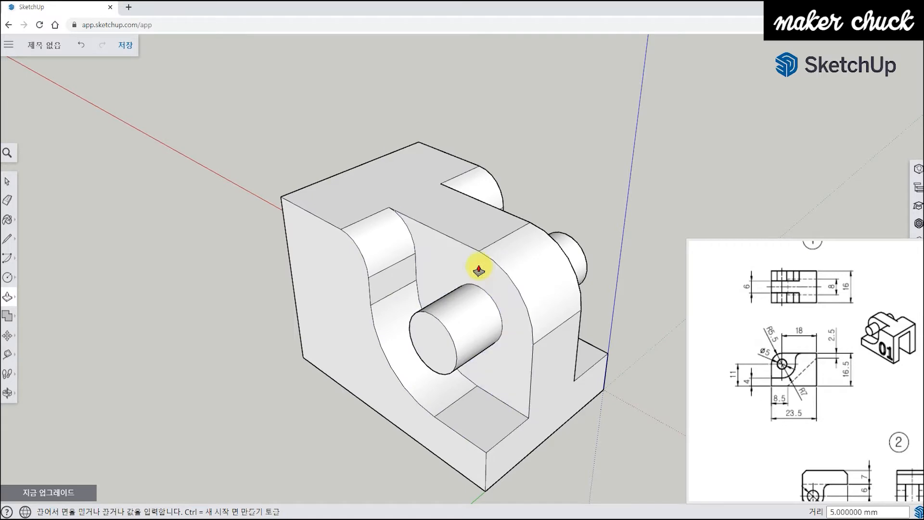
- Examine part 1's slot in the reference drawing, including the dashed diagonal and its dimensions, and compare it with the model
middle_click_drag(661, 339, 608, 392)
mouse_move(347, 268)
middle_mouse_down()
mouse_move(600, 298)
mouse_move(301, 262)
mouse_move(501, 285)
mouse_move(613, 340)
mouse_move(609, 377)
mouse_move(597, 319)
mouse_move(537, 320)
mouse_move(528, 340)
mouse_move(429, 335)
middle_mouse_up()
left_click_drag(877, 369, 852, 380)
mouse_move(513, 256)
middle_mouse_down()
mouse_move(558, 308)
mouse_move(722, 227)
mouse_move(491, 231)
mouse_move(450, 241)
middle_mouse_up()
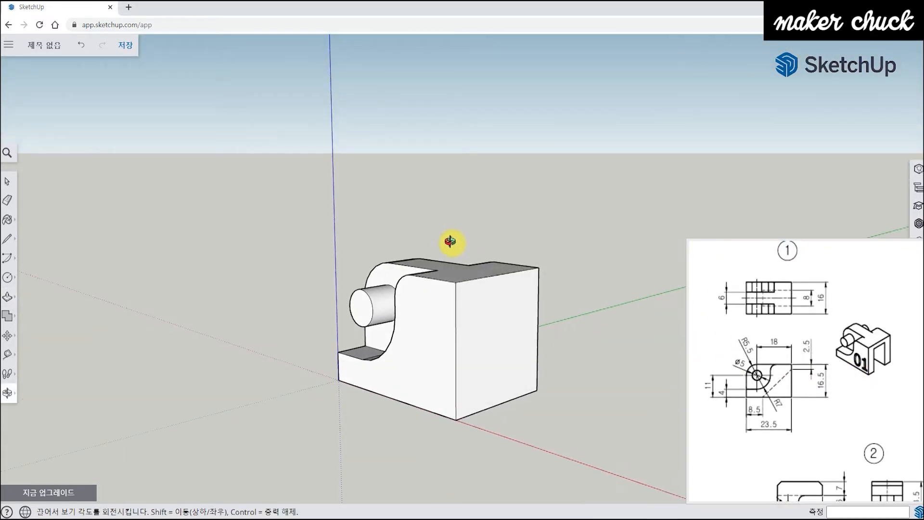
key("p")
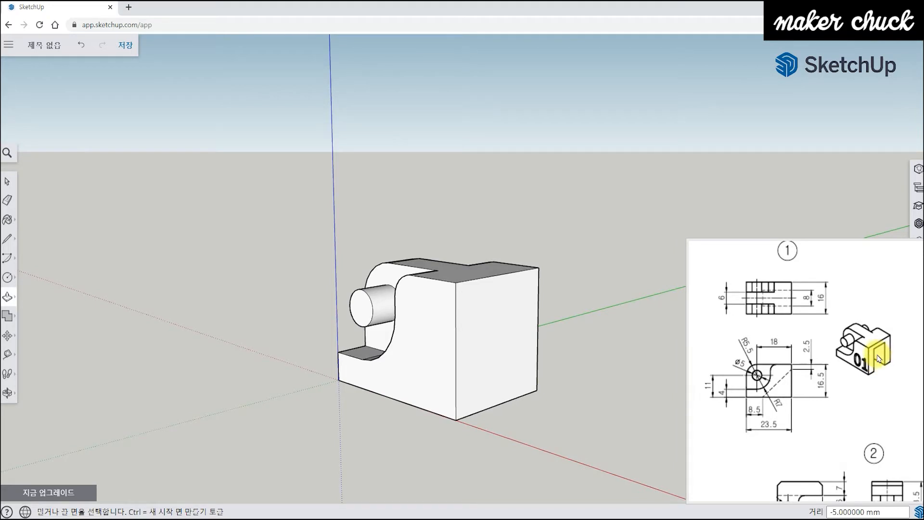
mouse_move(547, 392)
middle_mouse_down()
mouse_move(540, 313)
mouse_move(534, 327)
mouse_move(656, 351)
middle_mouse_up()
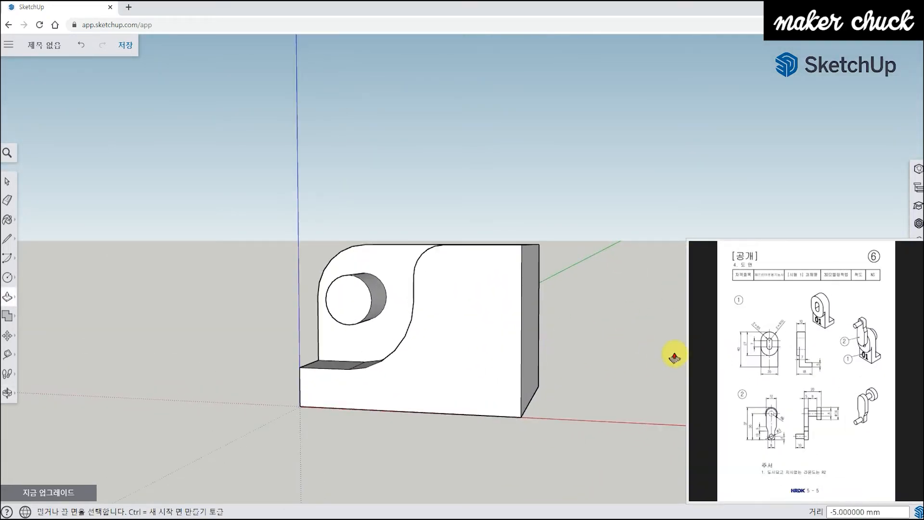
scroll(759, 357, "up", 3)
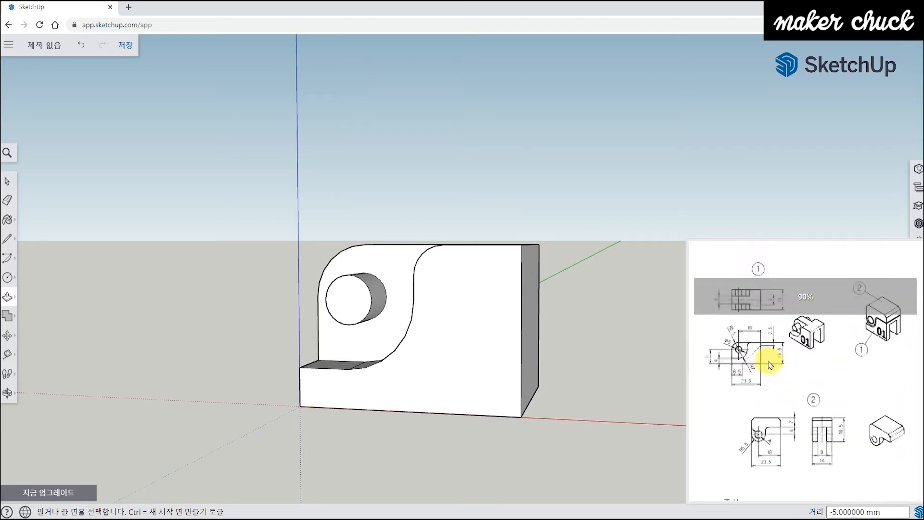
scroll(760, 358, "up", 3)
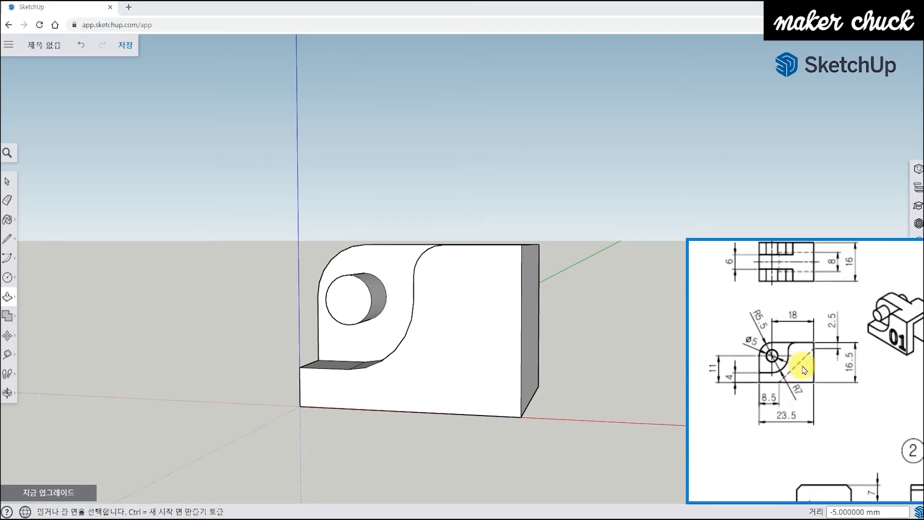
left_click_drag(818, 363, 810, 366)
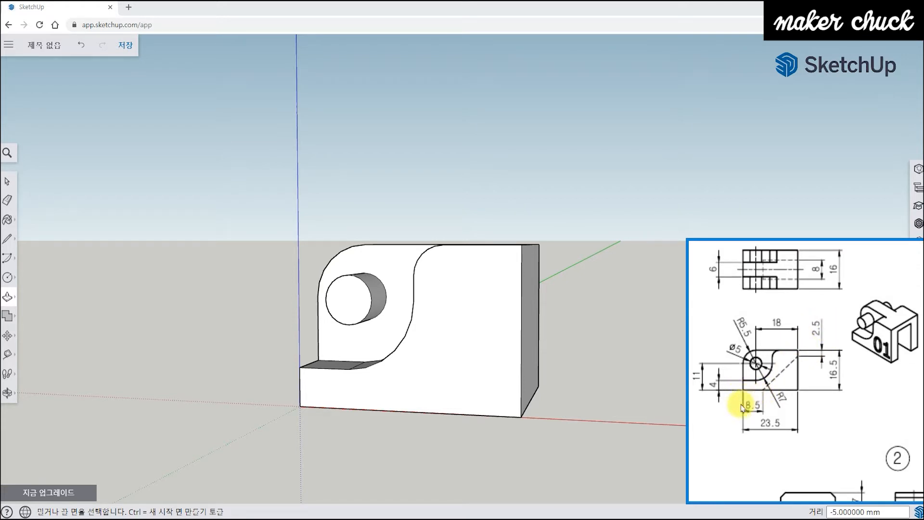
middle_click_drag(520, 420, 576, 407)
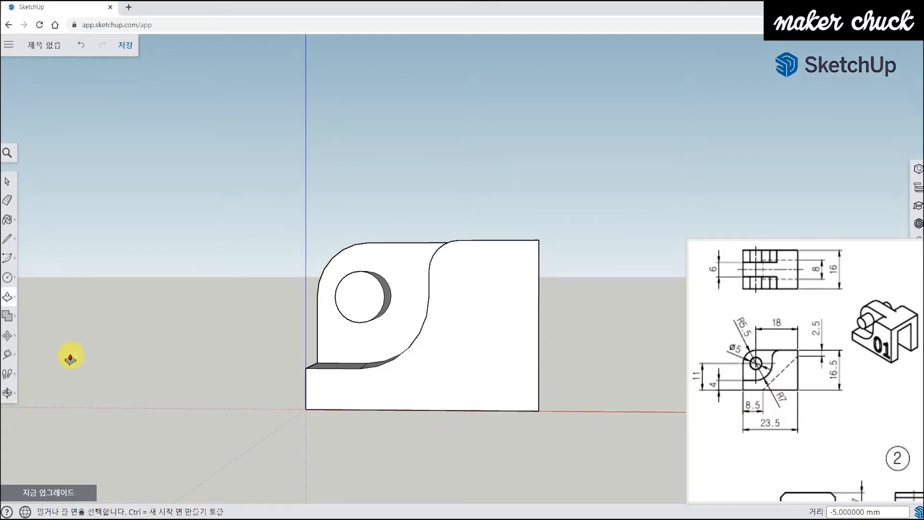
- Place guides on part 1's front face, 2.5 mm below the top edge and 8.5 mm from the vertical edge at the origin
left_click(7, 354)
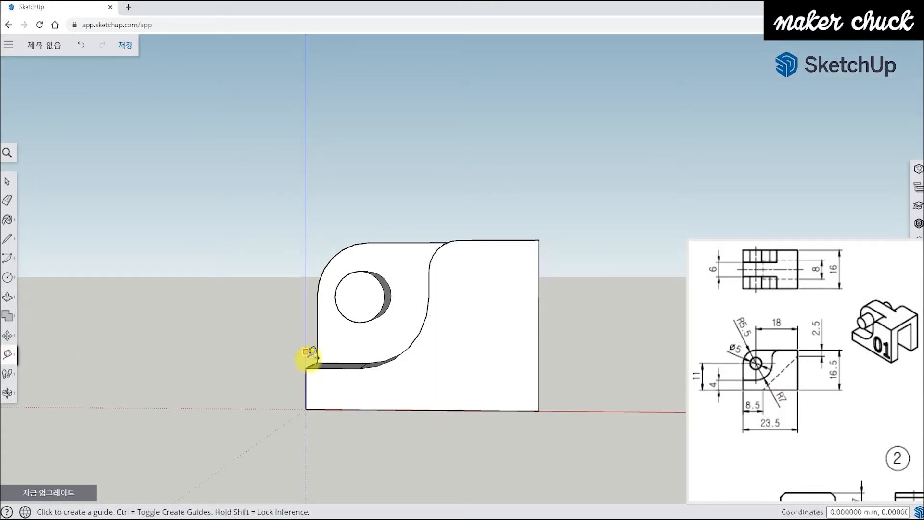
left_click(512, 240)
key("Return")
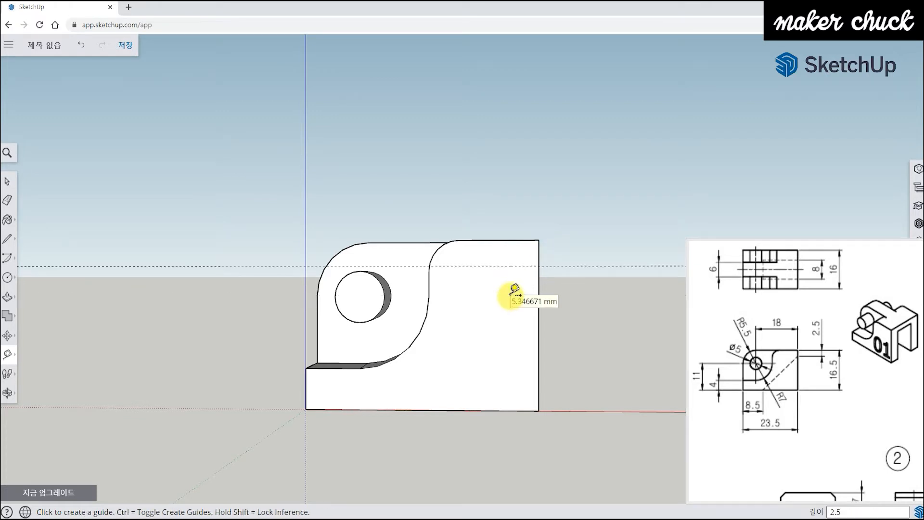
left_click(306, 388)
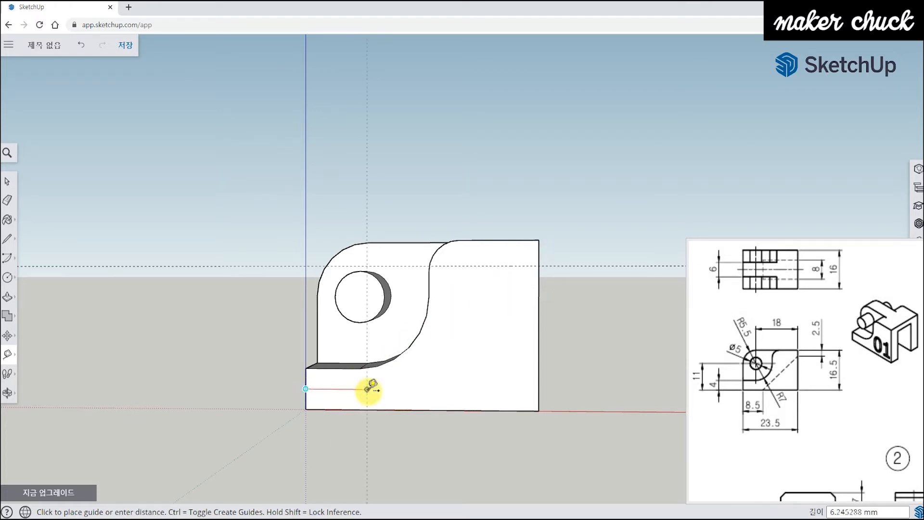
type("8.5")
key("Return")
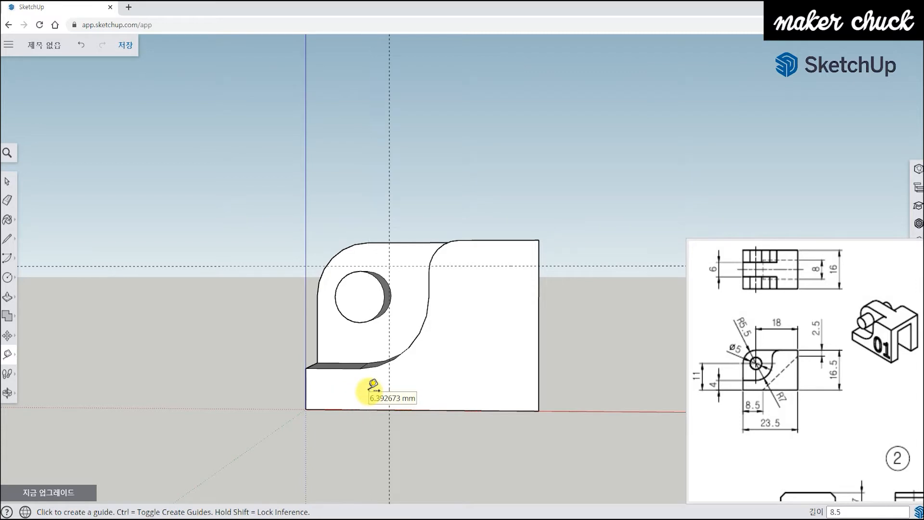
- Draw a diagonal line on the front face from the 2.5 mm guide at the far vertical edge to the 8.5 mm guide at the bottom edge
middle_click_drag(494, 384, 500, 390)
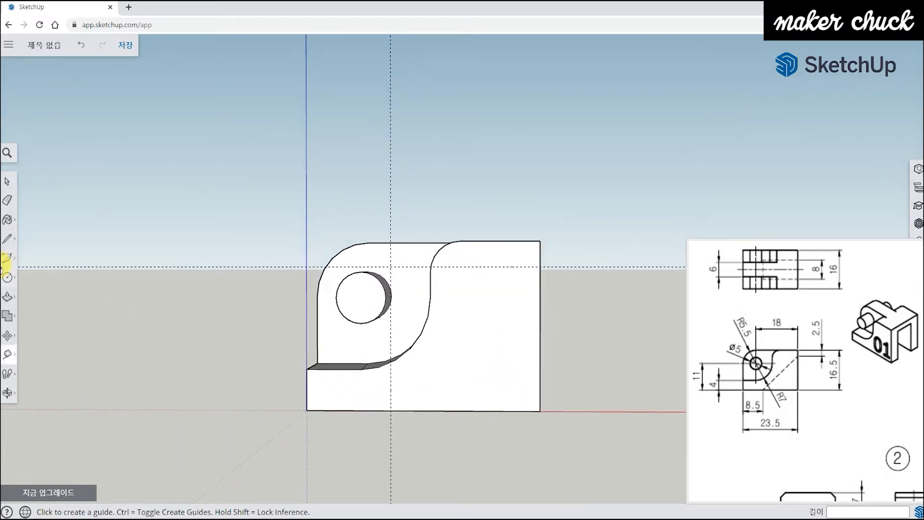
left_click(7, 239)
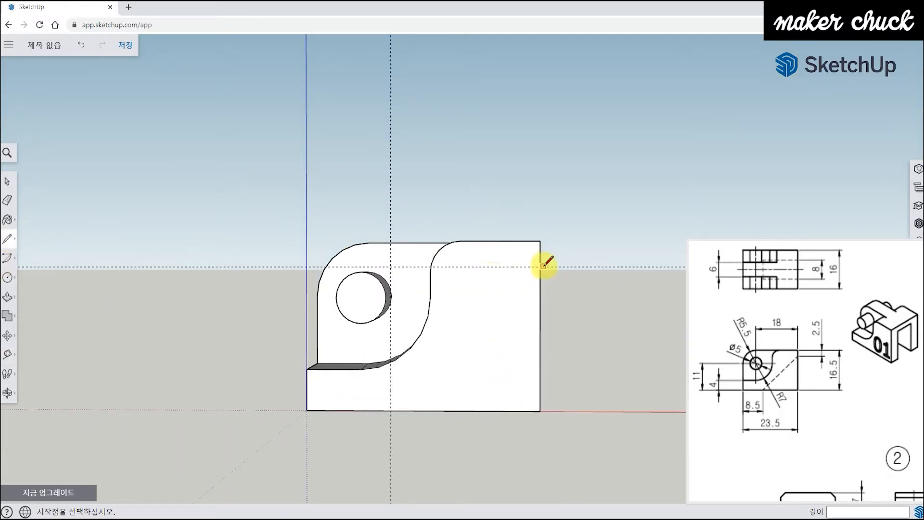
left_click(540, 266)
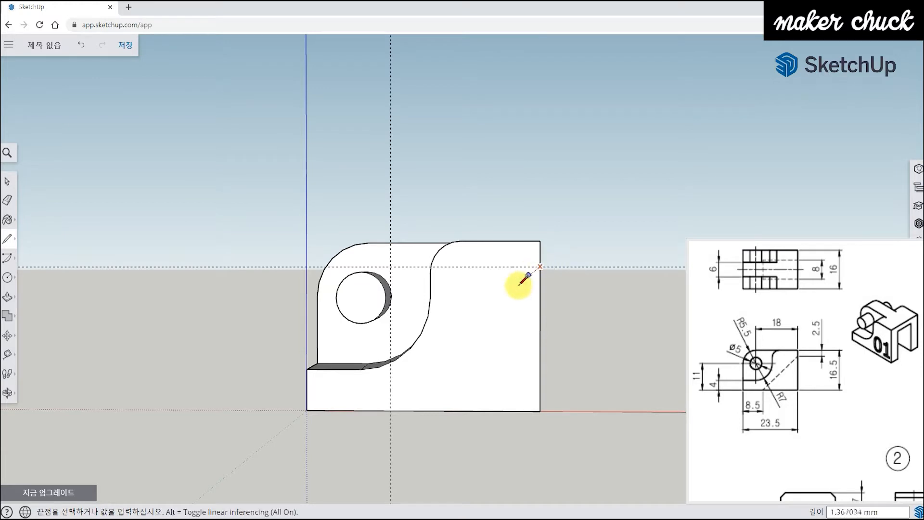
left_click(391, 410)
middle_click_drag(580, 334, 562, 377)
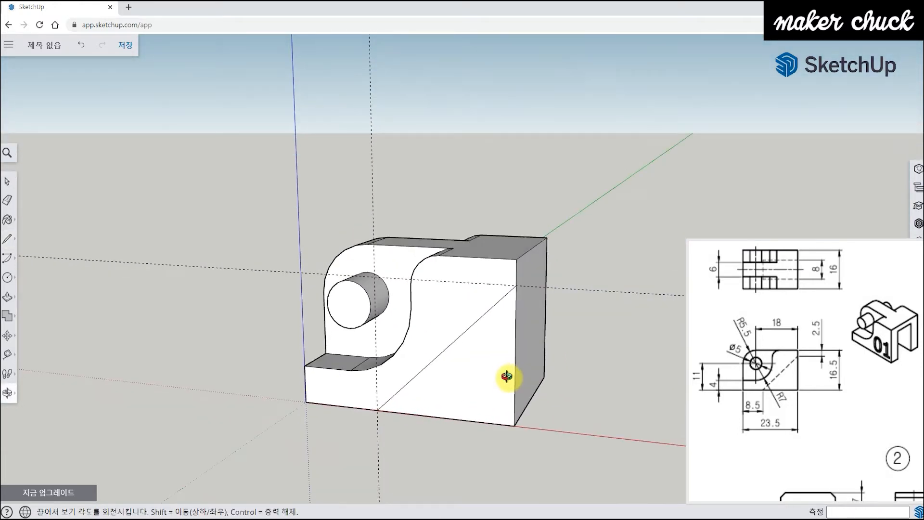
- Erase both construction guides around the block
left_click(7, 201)
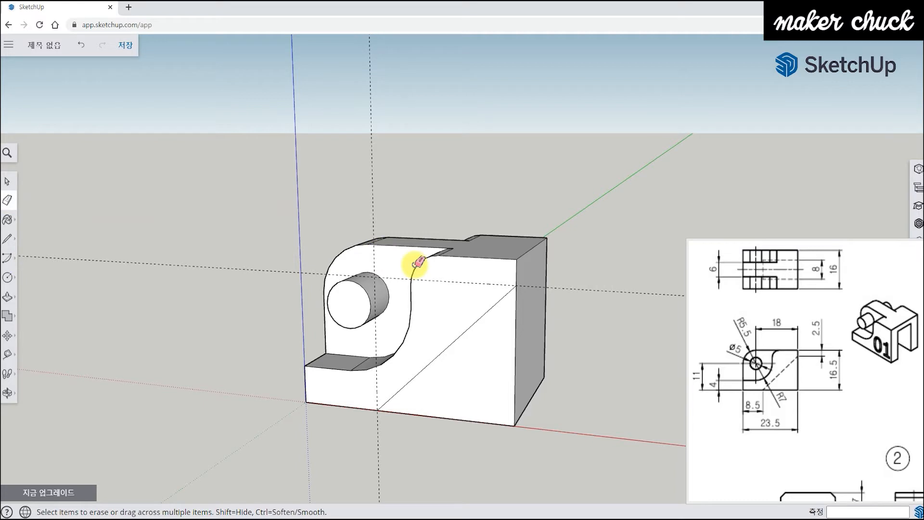
left_click(460, 281)
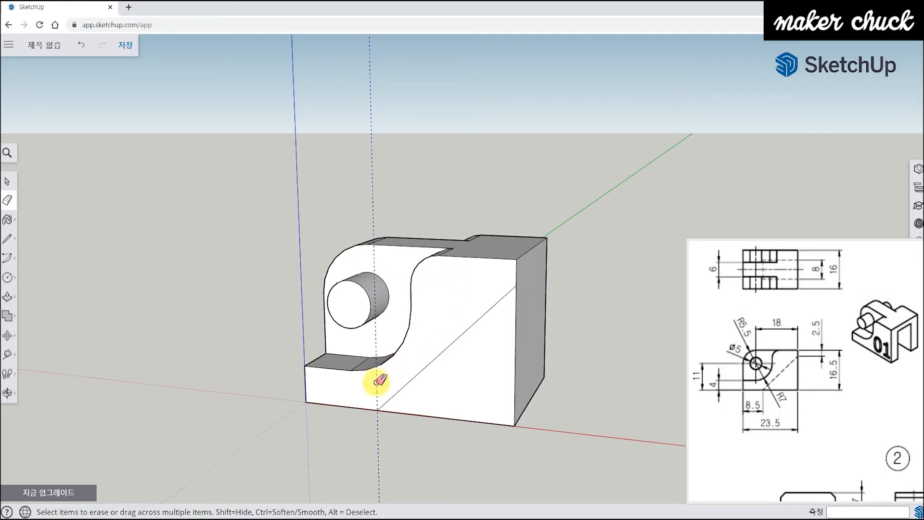
left_click(377, 383)
middle_click_drag(619, 313, 501, 362)
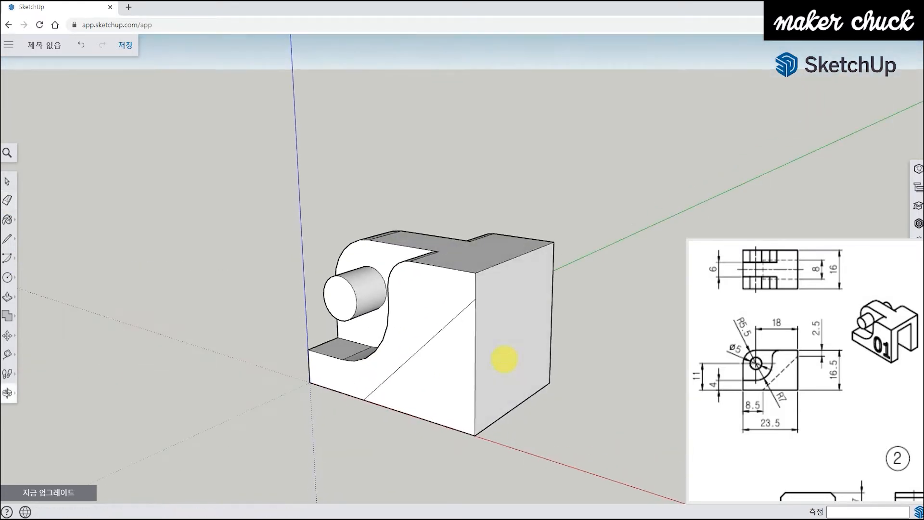
- Copy the triangular face under the diagonal 4 mm along the green axis into the block, following the slot in the reference drawing
left_click(9, 183)
middle_click_drag(258, 361, 371, 398)
left_click(455, 390)
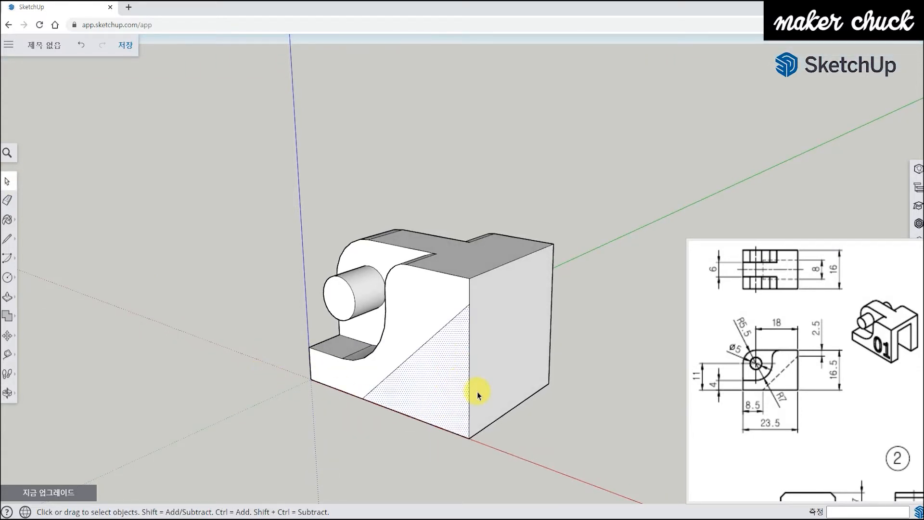
left_click(835, 317)
scroll(834, 325, "up", 2)
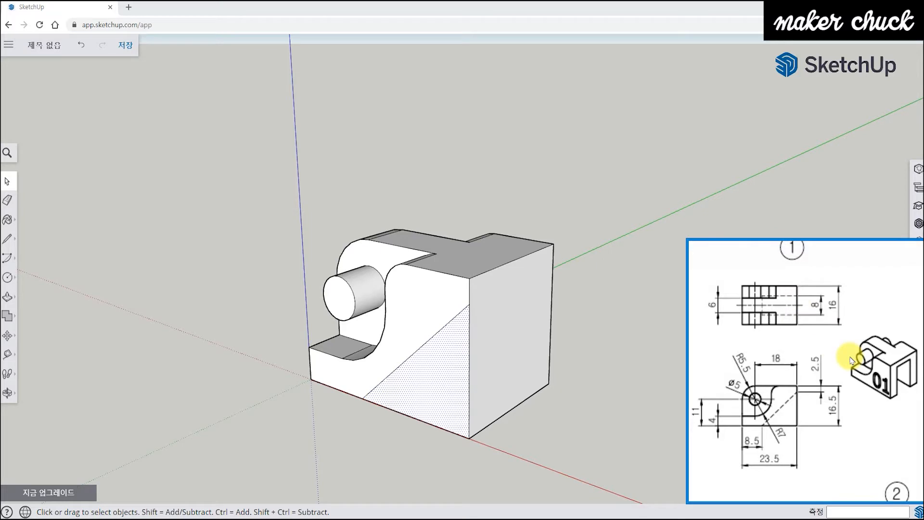
left_click_drag(911, 383, 883, 390)
mouse_move(831, 363)
left_mouse_down()
mouse_move(844, 346)
mouse_move(834, 347)
left_mouse_up()
middle_click_drag(551, 356, 543, 374)
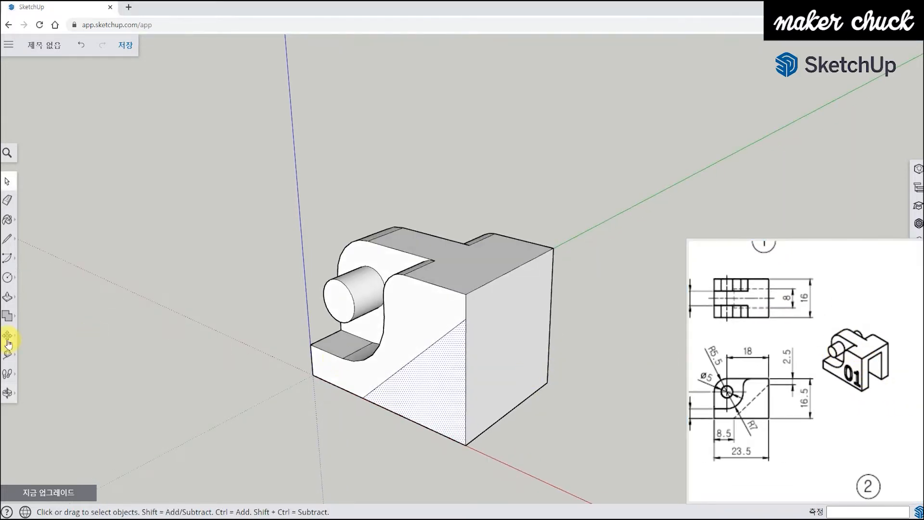
left_click(7, 338)
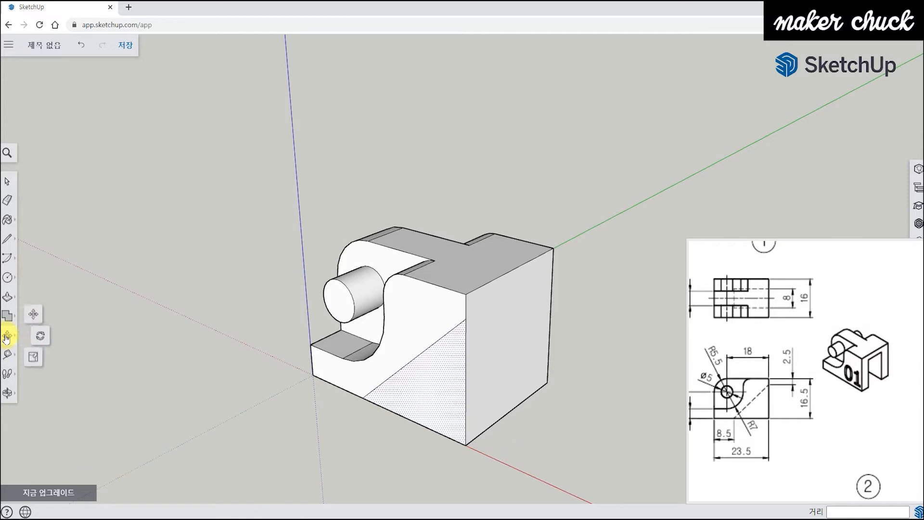
left_click(34, 315)
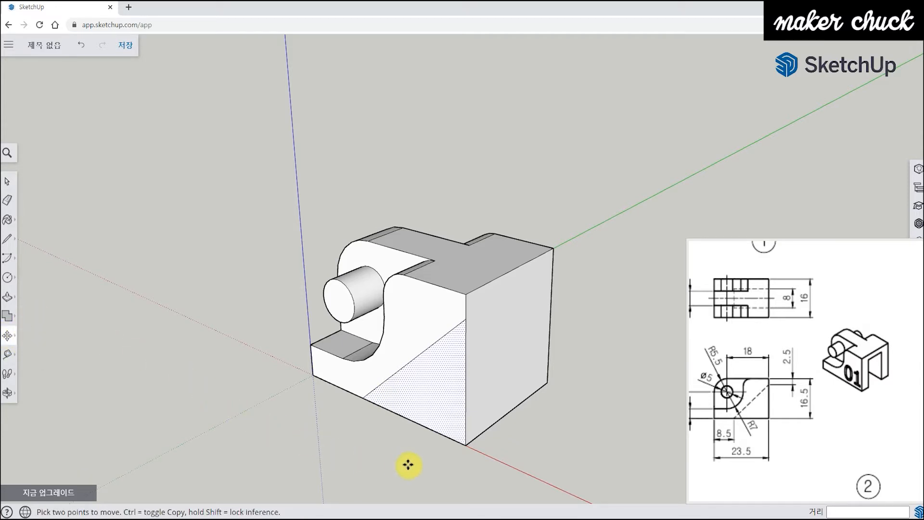
left_click(465, 447)
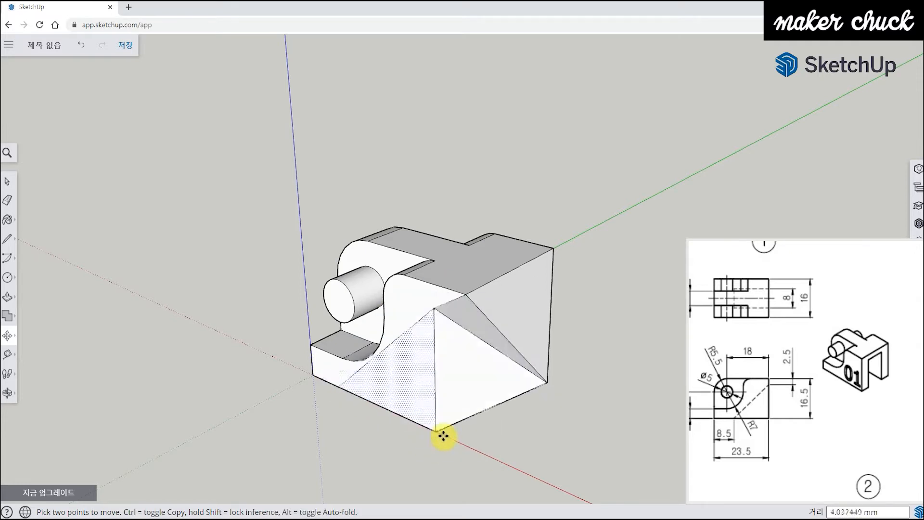
key("ctrl")
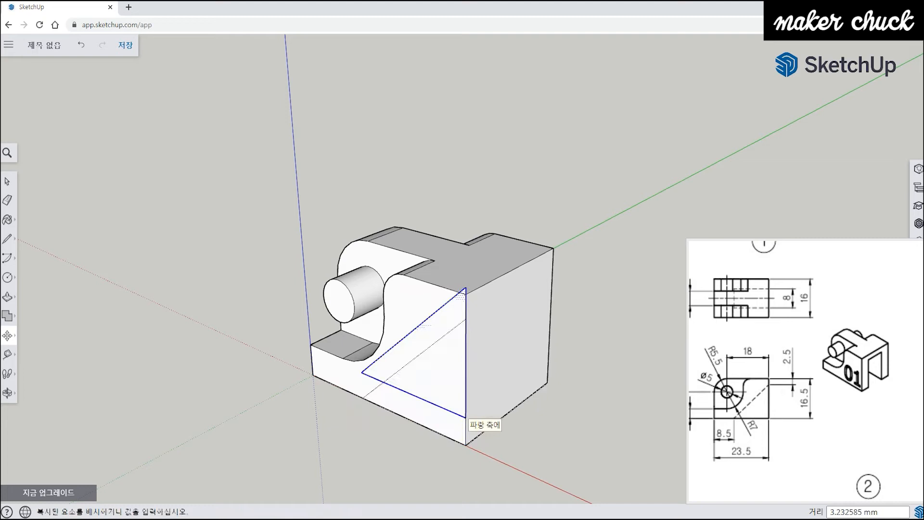
middle_click_drag(556, 460, 530, 405)
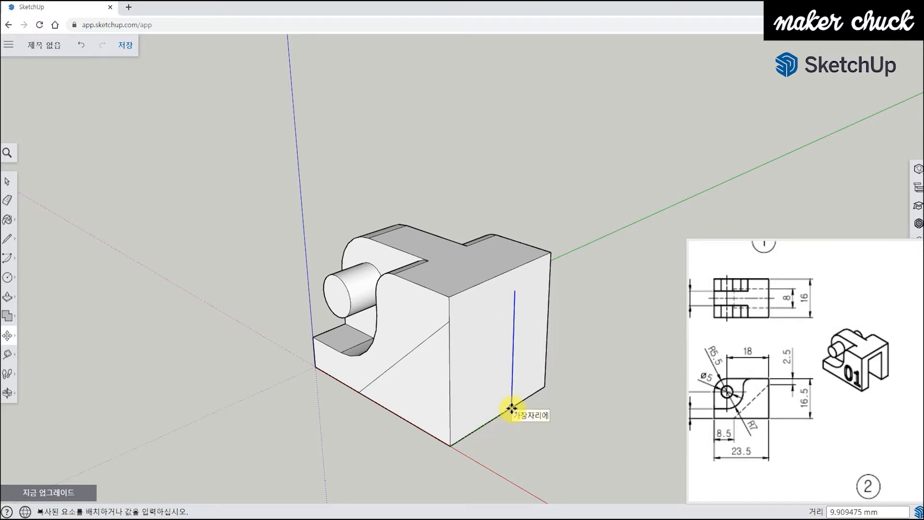
key("Return")
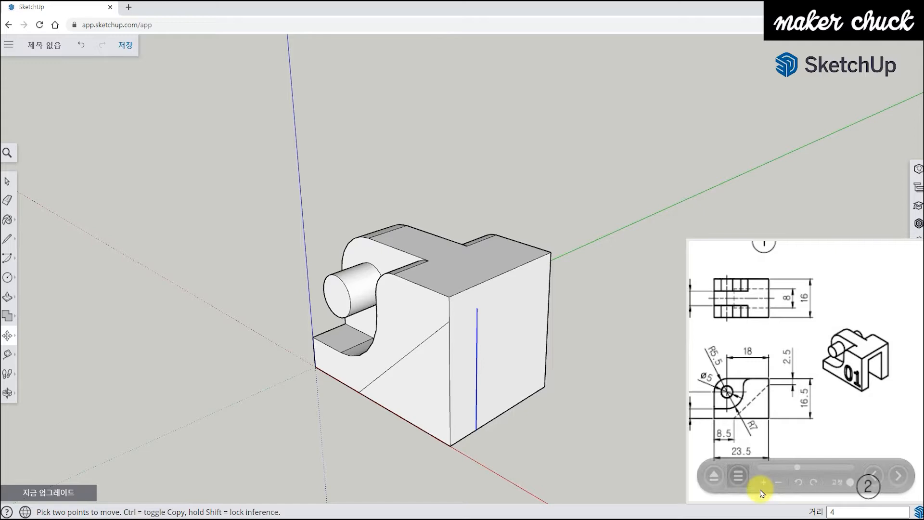
- Copy the inner triangle another 8 mm along the green axis to form the slot's second side wall
middle_click_drag(518, 449, 435, 421)
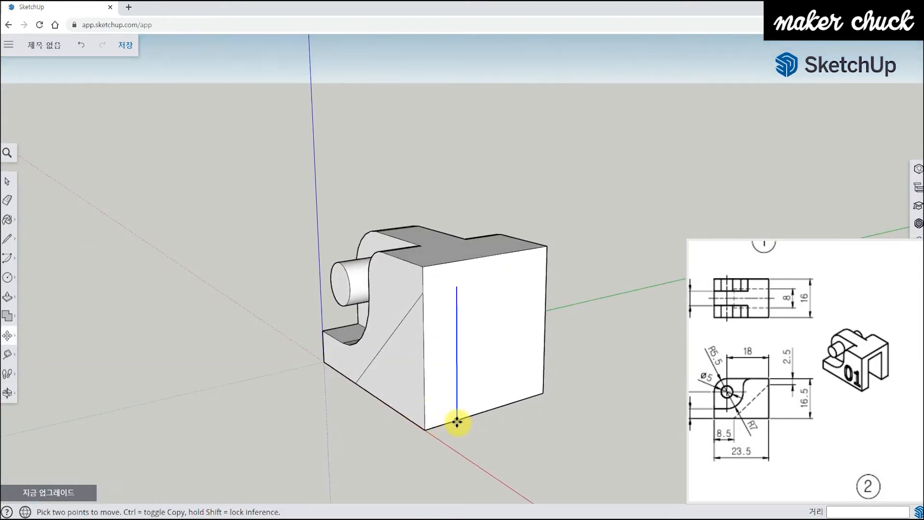
left_click(458, 422)
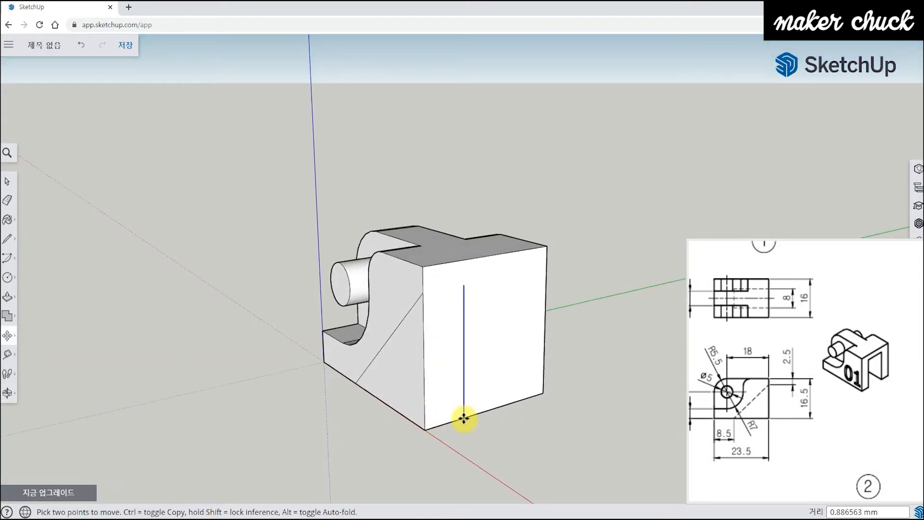
key("ctrl")
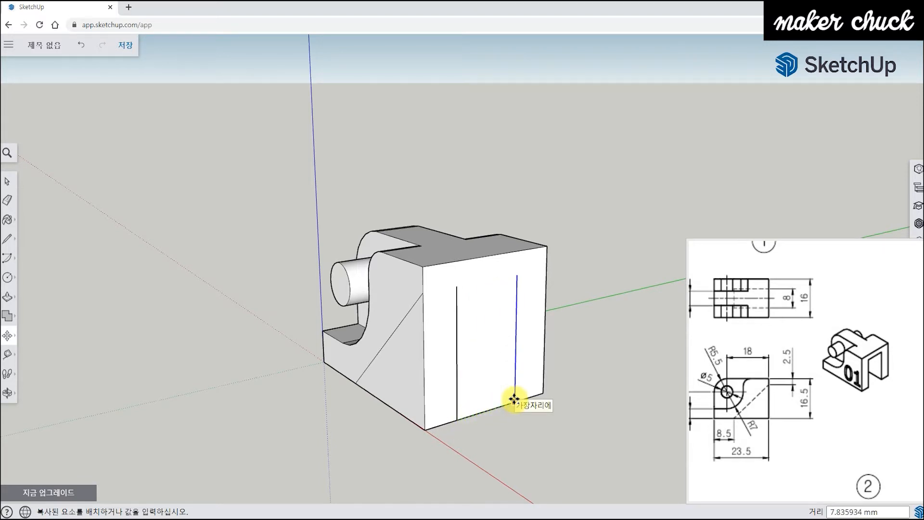
key("Return")
- Draw lines joining the two triangle copies' upper corners on the end face and their inner corners on the bottom face
middle_click_drag(526, 406, 522, 386)
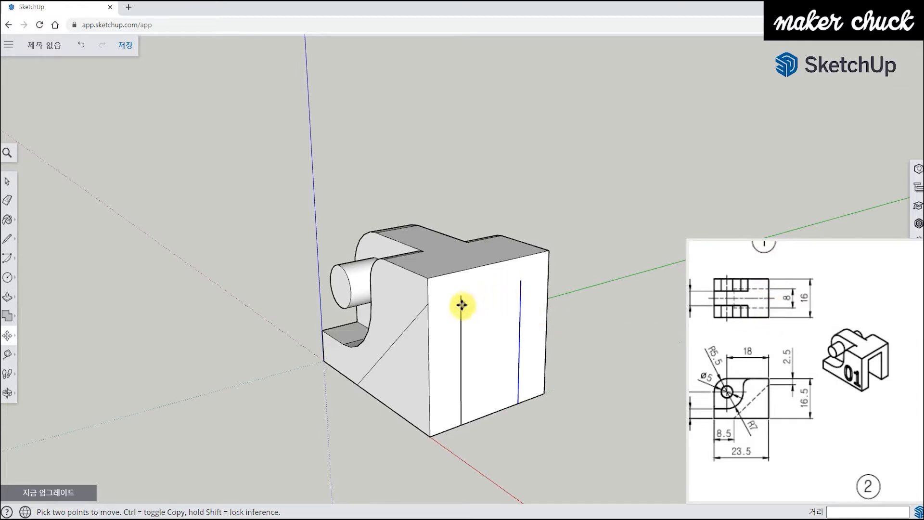
middle_click_drag(478, 399, 476, 370)
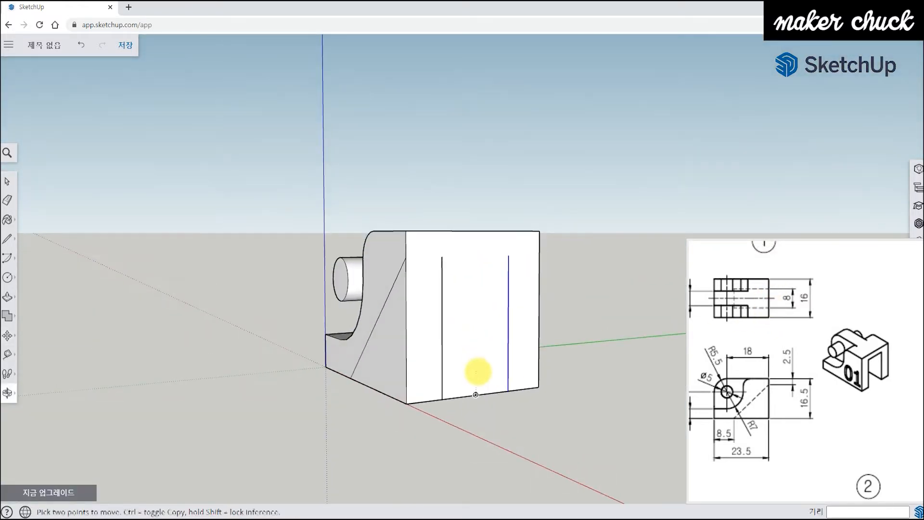
left_click(9, 239)
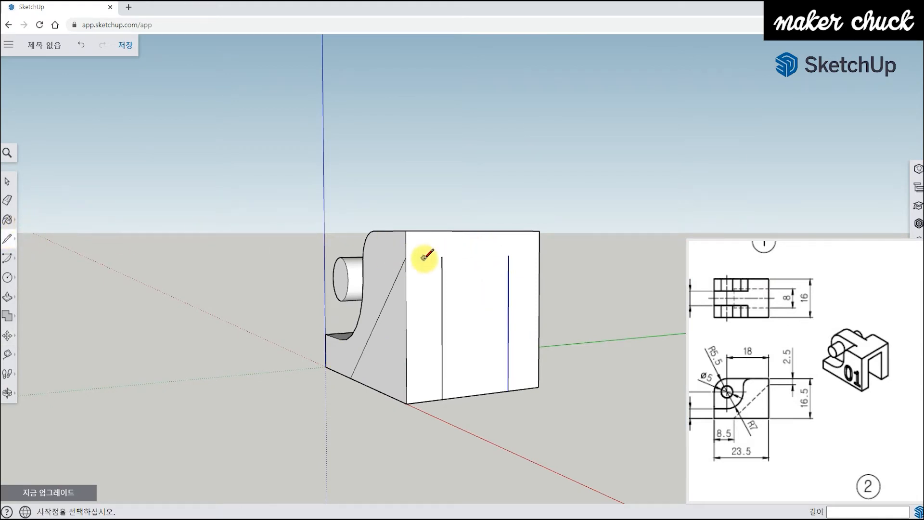
left_click(442, 257)
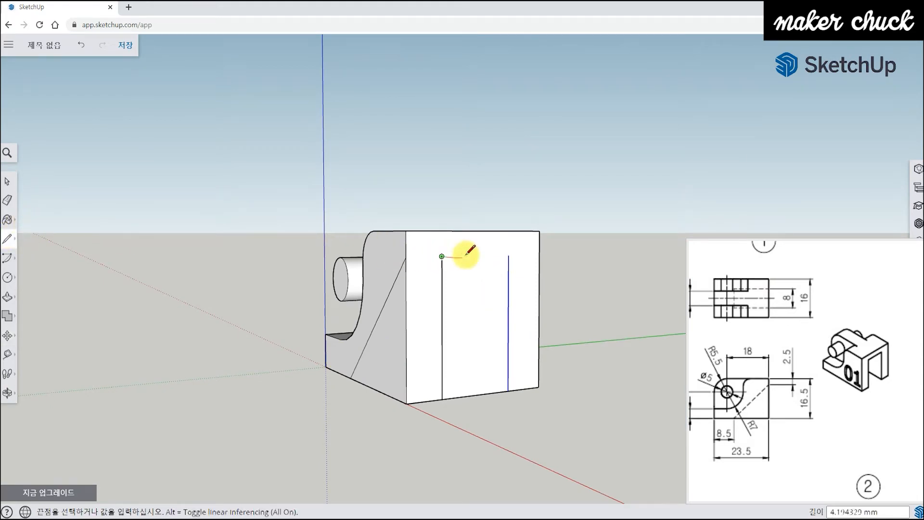
left_click(508, 255)
middle_click_drag(489, 402, 386, 337)
left_click(373, 337)
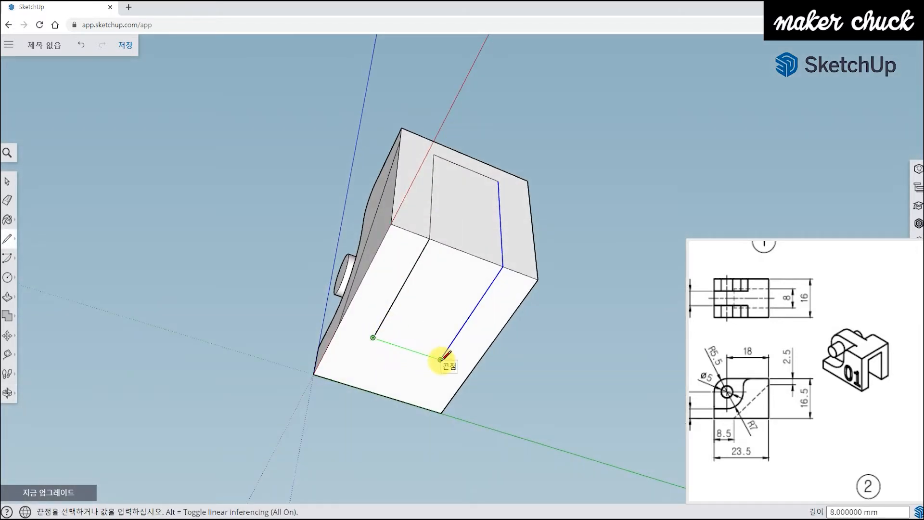
left_click(440, 360)
- Erase the edge shared by the two slot outlines between the end and bottom faces to open the slanted slot, and inspect it from several sides
mouse_move(471, 274)
middle_mouse_down()
mouse_move(501, 314)
mouse_move(526, 312)
mouse_move(530, 296)
middle_mouse_up()
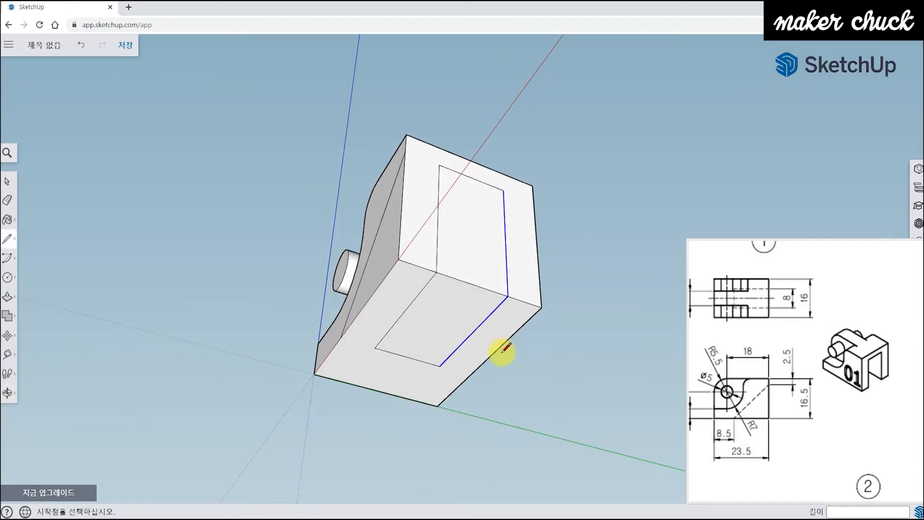
scroll(495, 216, "up", 2)
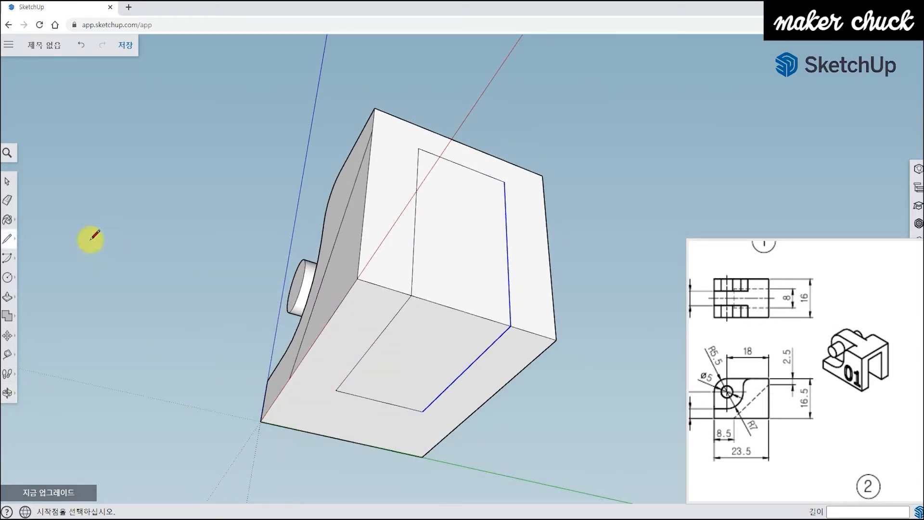
left_click(8, 201)
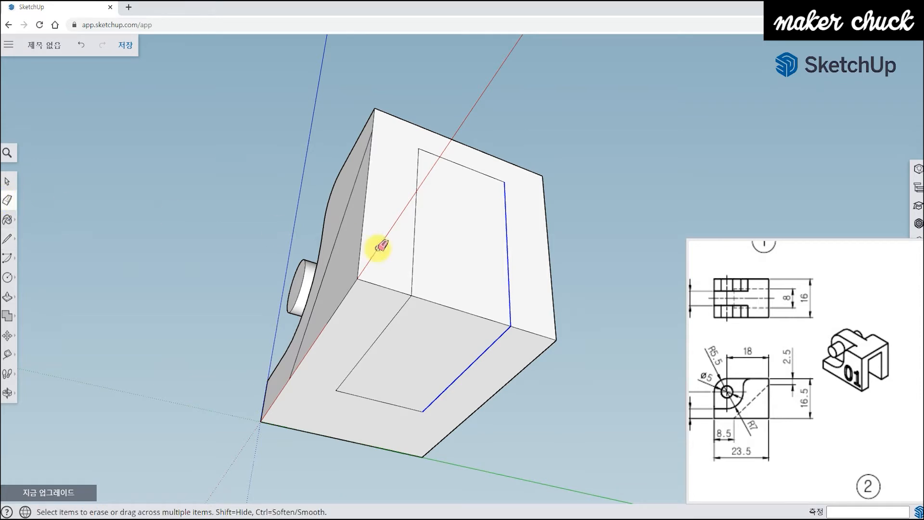
left_click(453, 307)
mouse_move(452, 310)
middle_mouse_down()
mouse_move(497, 262)
mouse_move(423, 303)
mouse_move(516, 338)
middle_mouse_up()
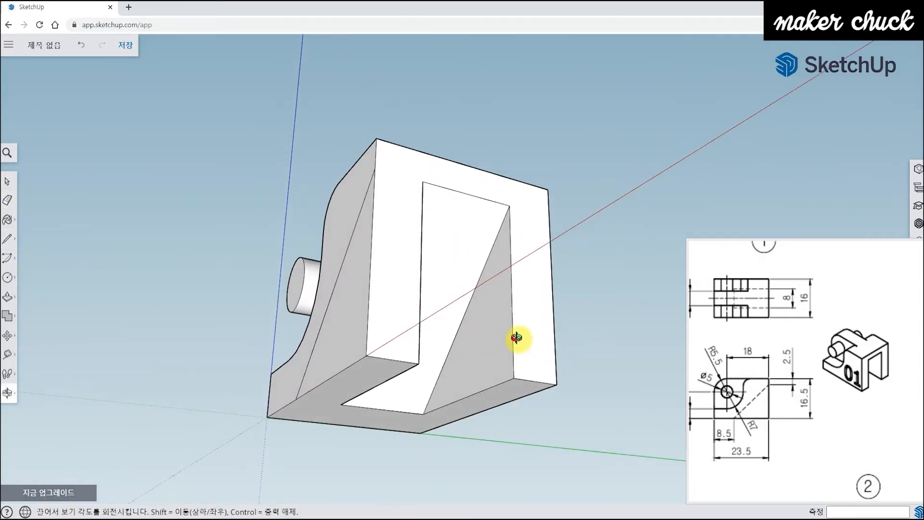
mouse_move(501, 272)
middle_mouse_down()
mouse_move(460, 326)
mouse_move(196, 340)
middle_mouse_up()
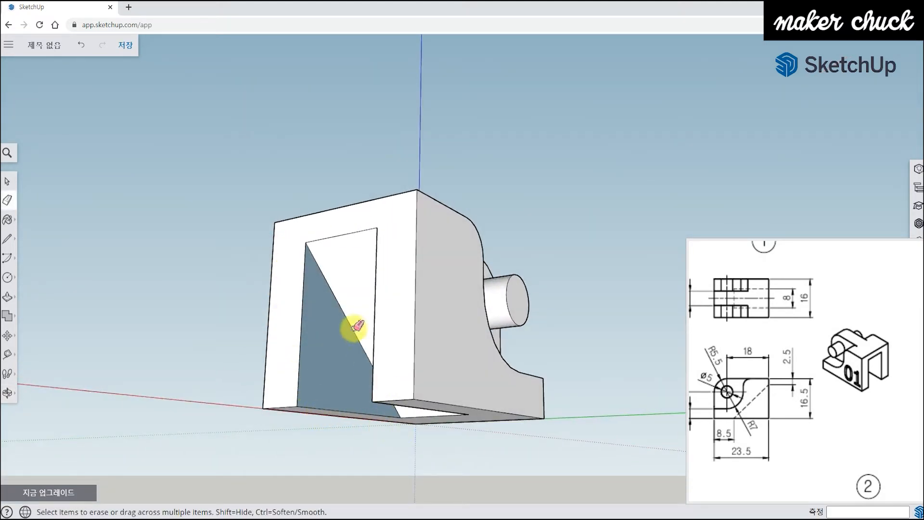
mouse_move(299, 368)
middle_mouse_down()
mouse_move(429, 371)
mouse_move(602, 429)
mouse_move(538, 485)
mouse_move(504, 290)
middle_mouse_up()
mouse_move(501, 171)
middle_mouse_down()
mouse_move(442, 345)
mouse_move(515, 409)
mouse_move(554, 410)
middle_mouse_up()
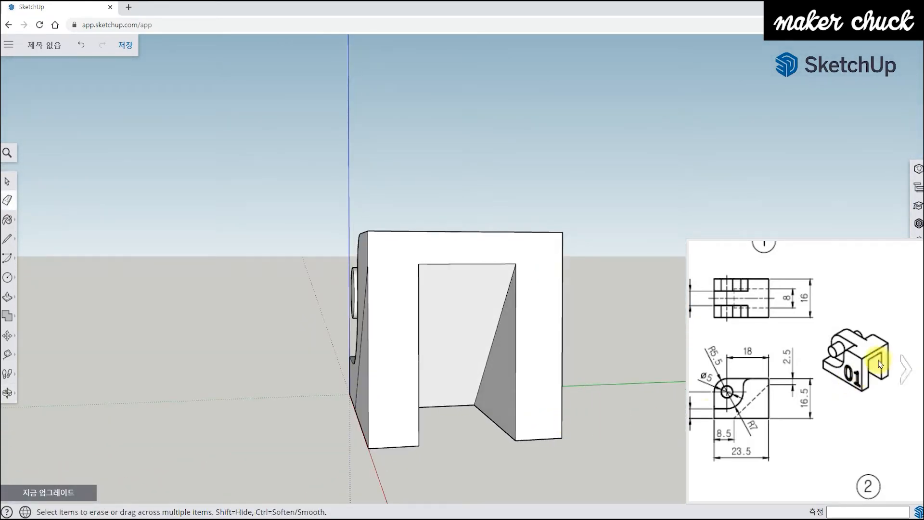
mouse_move(597, 326)
middle_mouse_down()
mouse_move(543, 315)
mouse_move(388, 256)
mouse_move(433, 347)
mouse_move(410, 369)
middle_mouse_up()
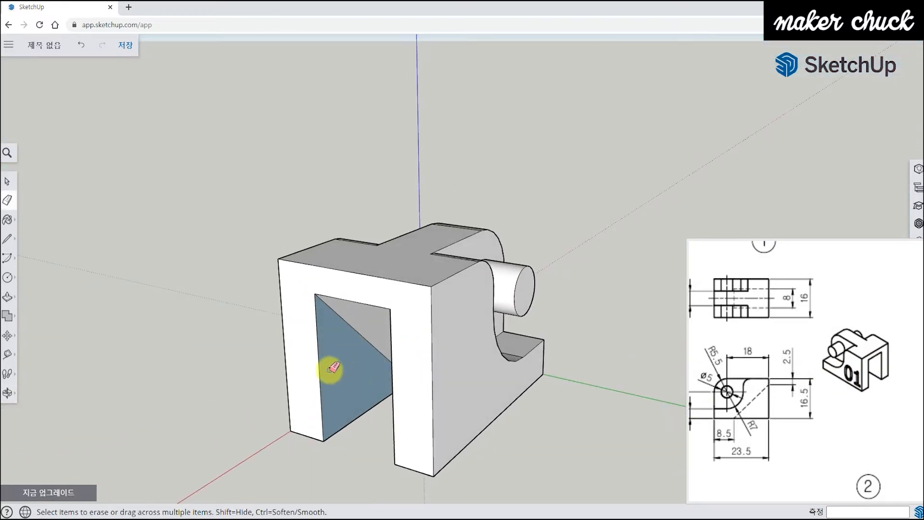
- Reverse the blue face on the slanted slot's side wall so its front side shows, and check the slot from below
scroll(337, 366, "up", 5)
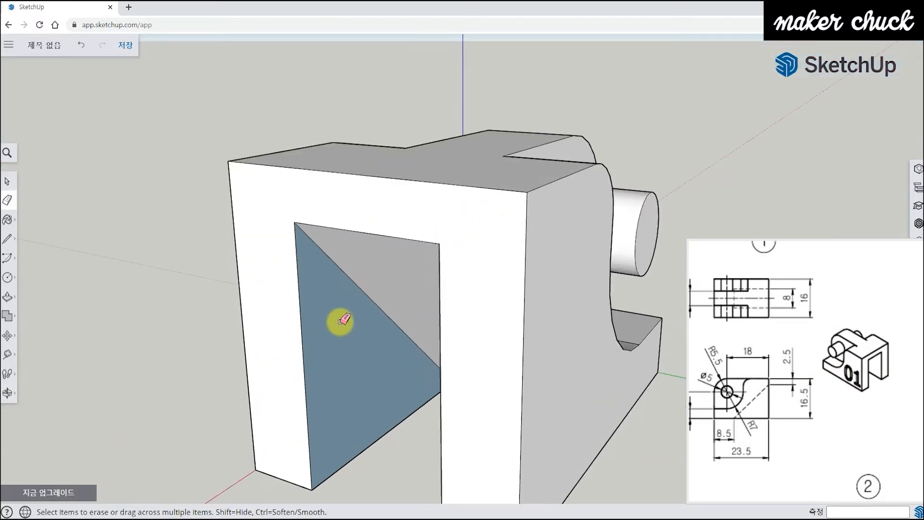
right_click(343, 320)
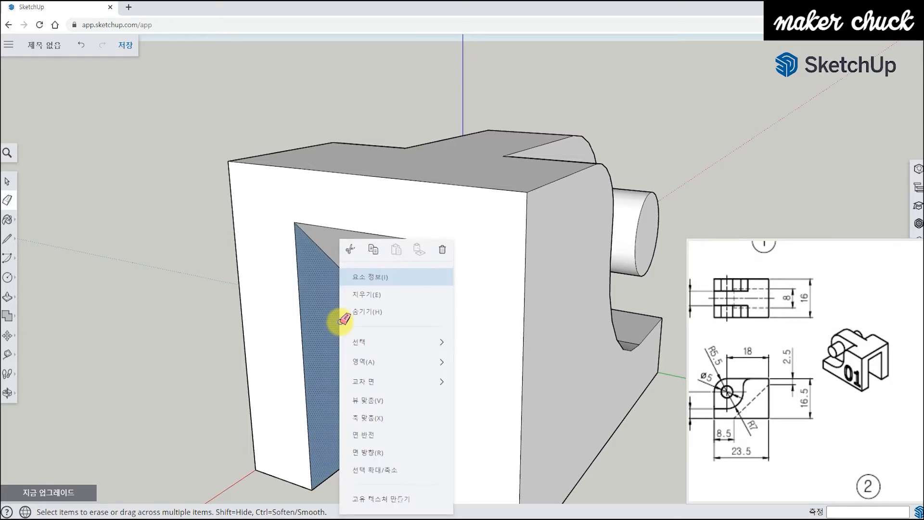
left_click(373, 435)
mouse_move(434, 450)
middle_mouse_down()
mouse_move(515, 334)
mouse_move(479, 479)
mouse_move(28, 297)
middle_mouse_up()
key("e")
left_click(7, 182)
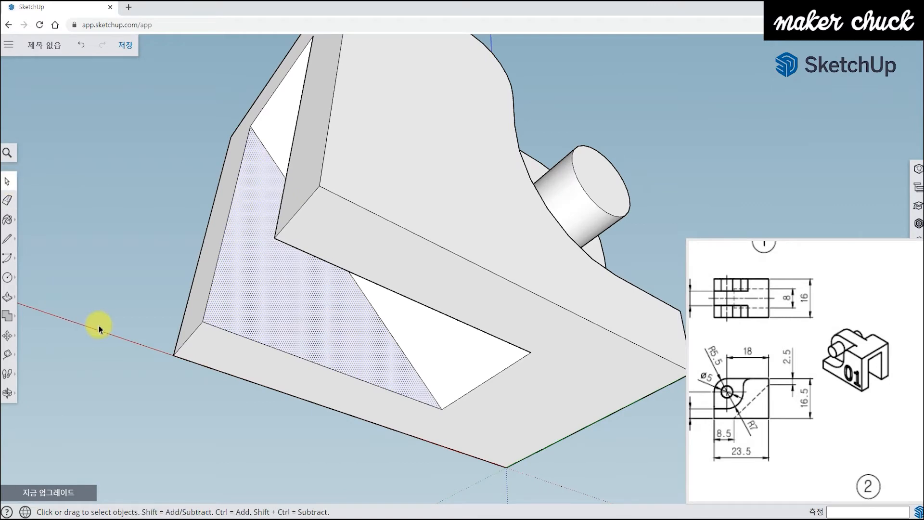
middle_click_drag(120, 270, 557, 382)
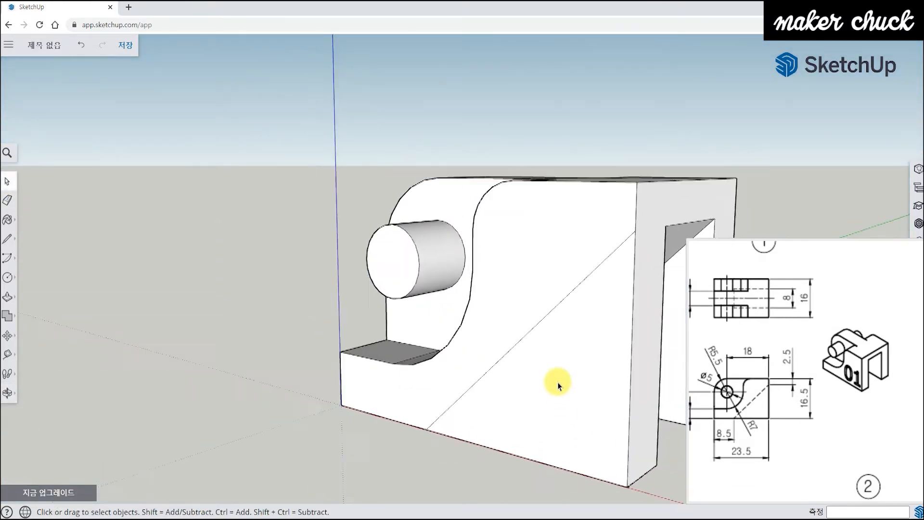
- Erase the leftover diagonal line on the block's outer side face
left_click(8, 202)
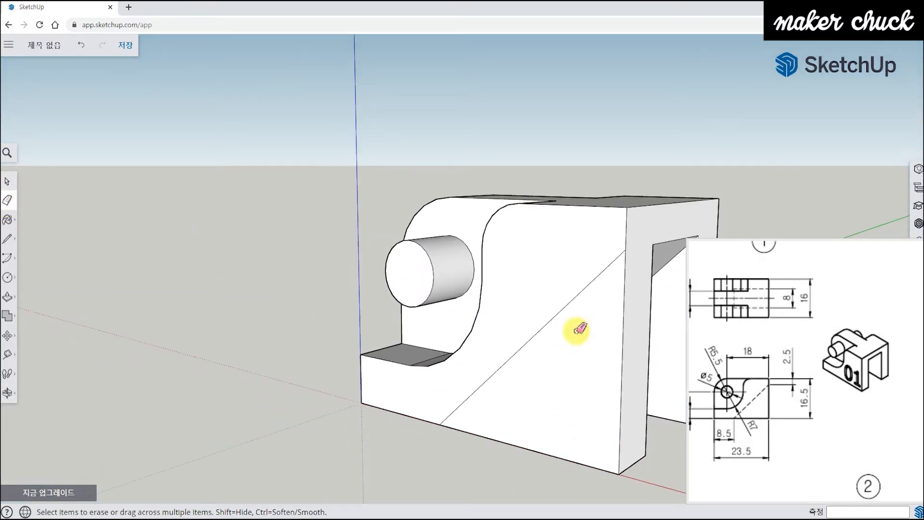
left_click(567, 308)
mouse_move(567, 308)
middle_mouse_down()
mouse_move(543, 392)
mouse_move(594, 396)
mouse_move(611, 382)
mouse_move(509, 370)
mouse_move(486, 378)
mouse_move(458, 264)
middle_mouse_up()
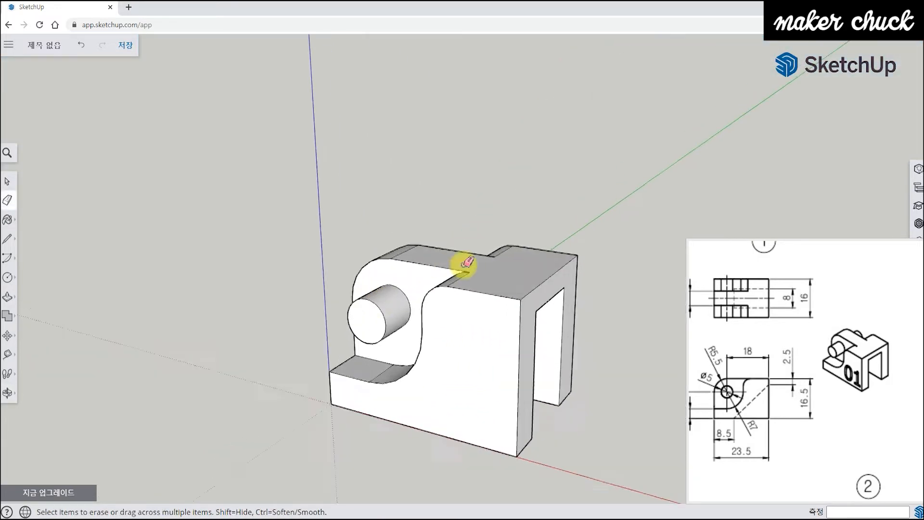
- Create filled 3D text "08" in the Oswald font with extrusion off and a custom height
scroll(481, 405, "up", 2)
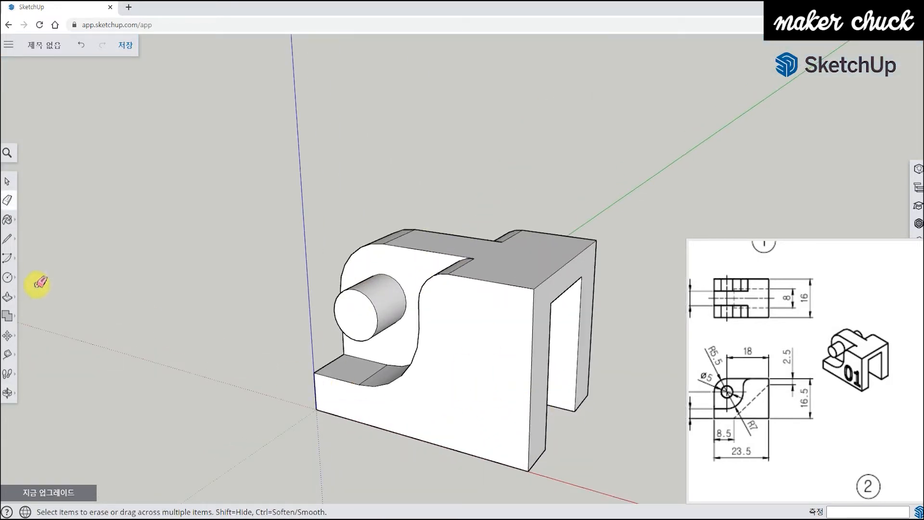
left_click(12, 276)
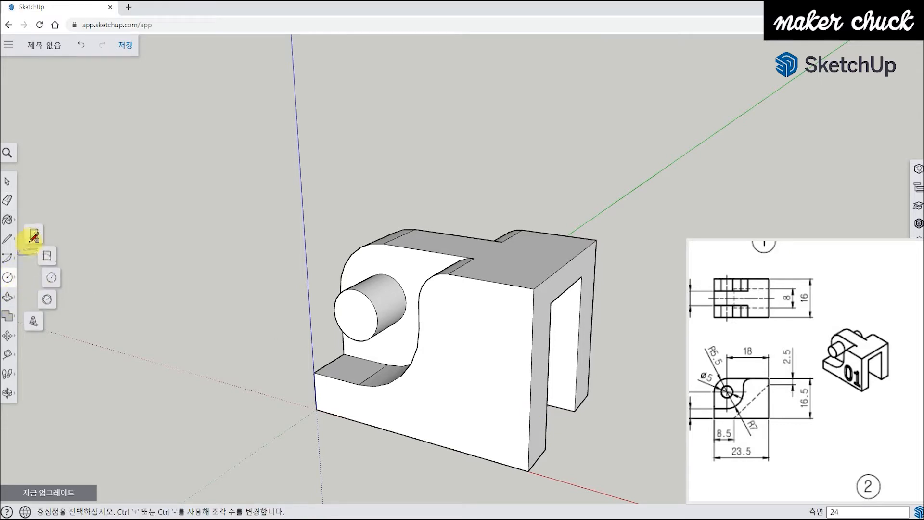
left_click(34, 322)
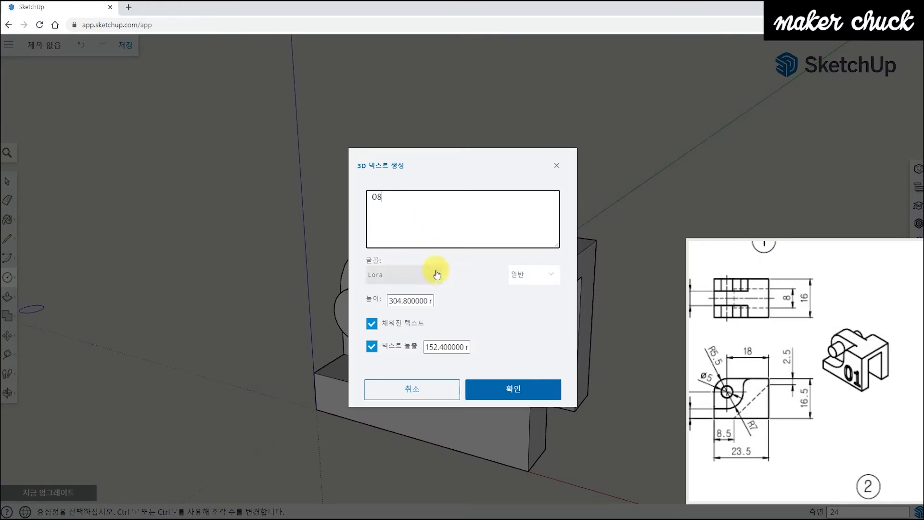
left_click(372, 346)
left_click(419, 275)
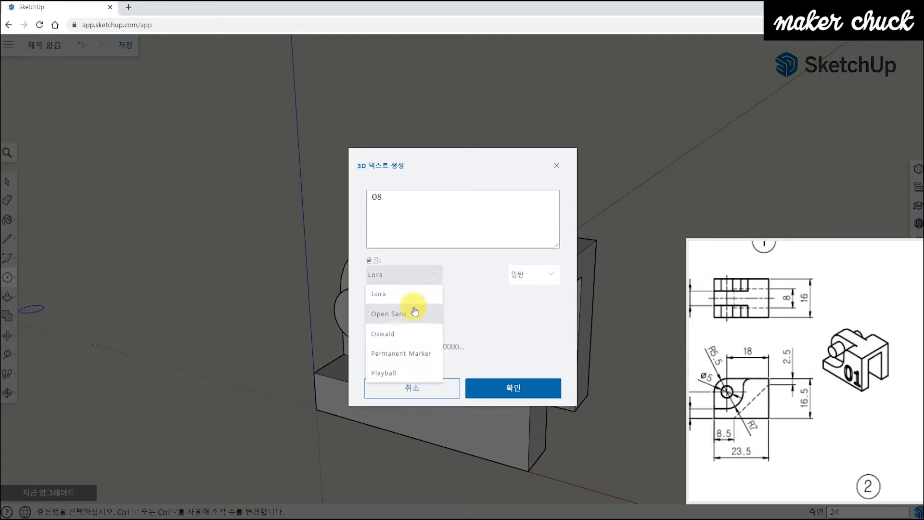
left_click(410, 335)
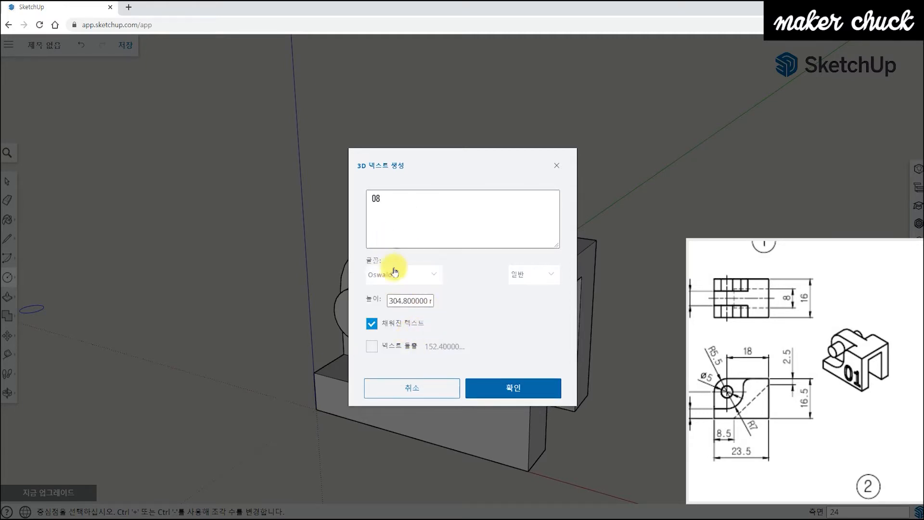
left_click(389, 301)
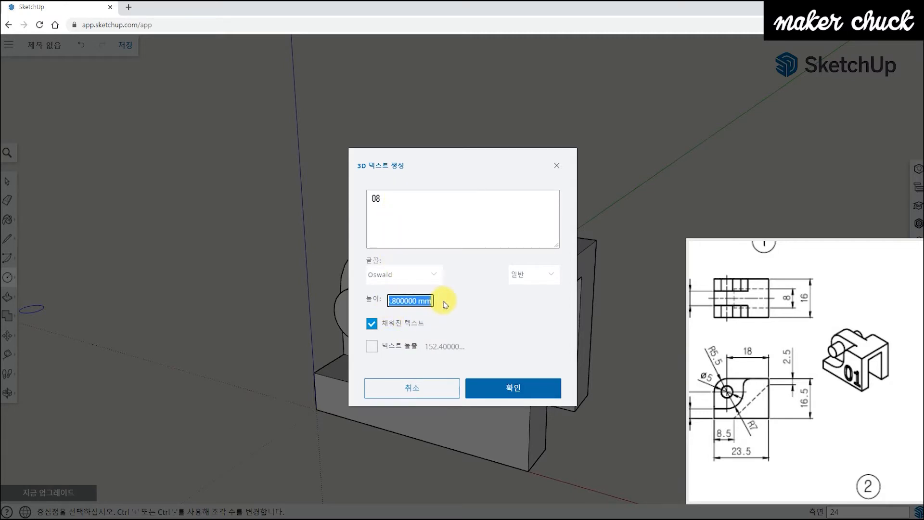
left_click(493, 383)
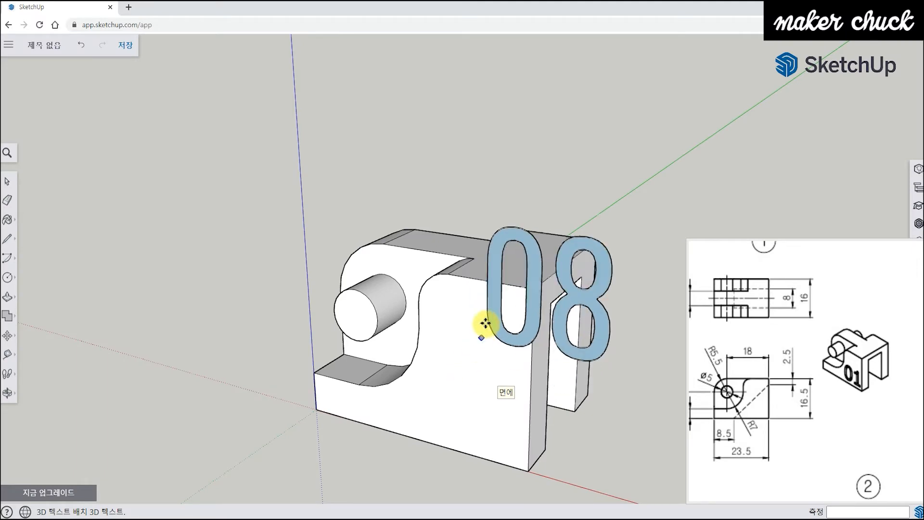
- Place the 08 text at the block's outer side face and move it about 5 mm along the red axis, clear of the block
middle_click_drag(487, 408, 467, 336)
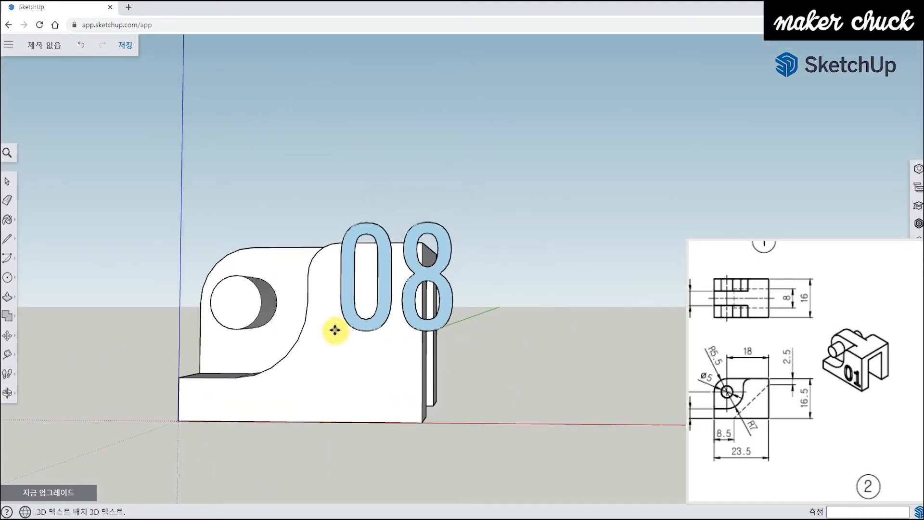
middle_click_drag(473, 367, 496, 370)
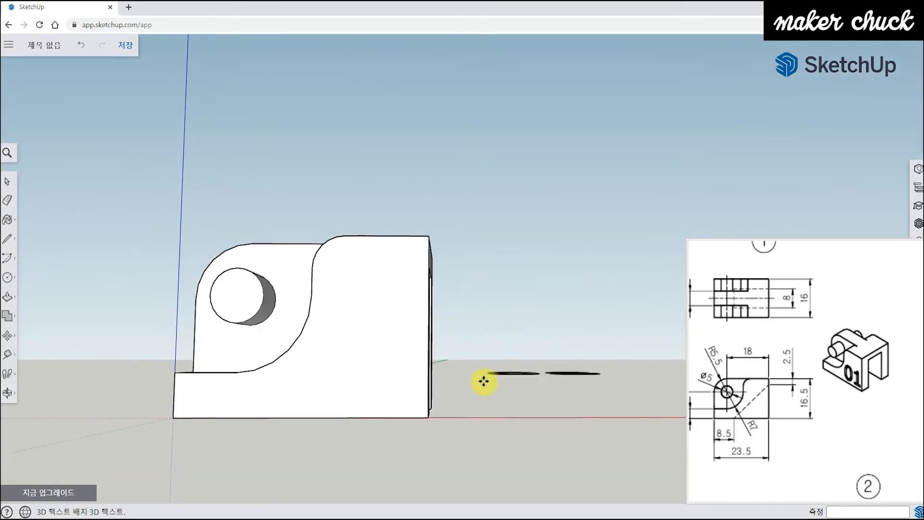
left_click(406, 387)
middle_click_drag(506, 229, 310, 256)
scroll(404, 276, "up", 8)
middle_click_drag(405, 280, 517, 254)
scroll(577, 352, "down", 8)
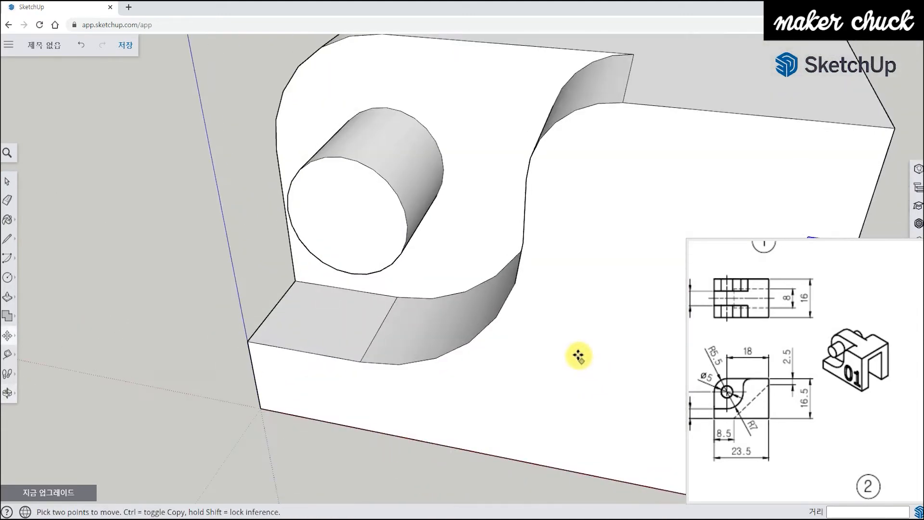
middle_click_drag(563, 347, 439, 337)
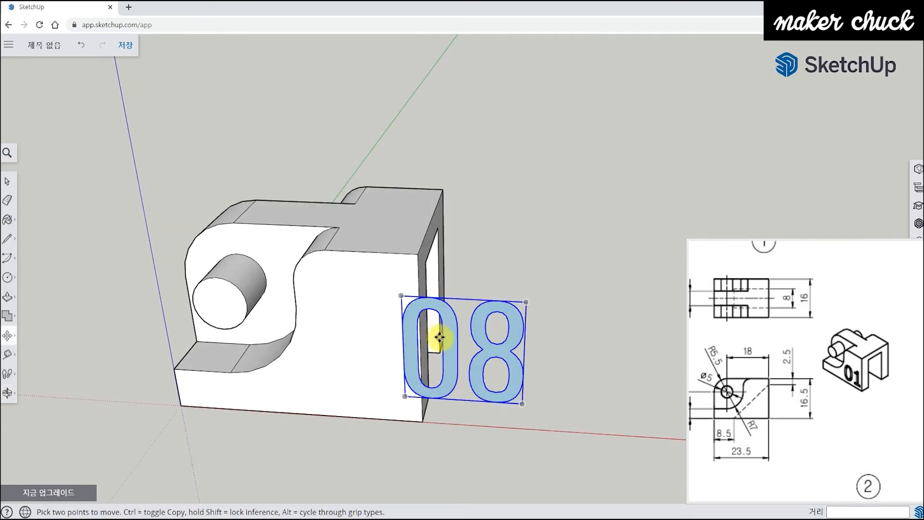
left_click(446, 340)
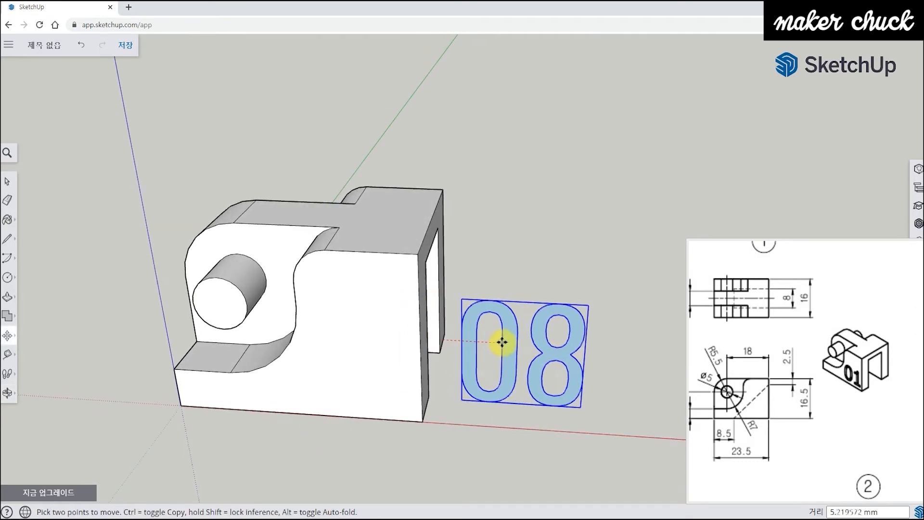
- Explode the 08 text component and make its loose faces and edges into a group
middle_click_drag(502, 342, 479, 305)
scroll(479, 304, "up", 1)
right_click(478, 306)
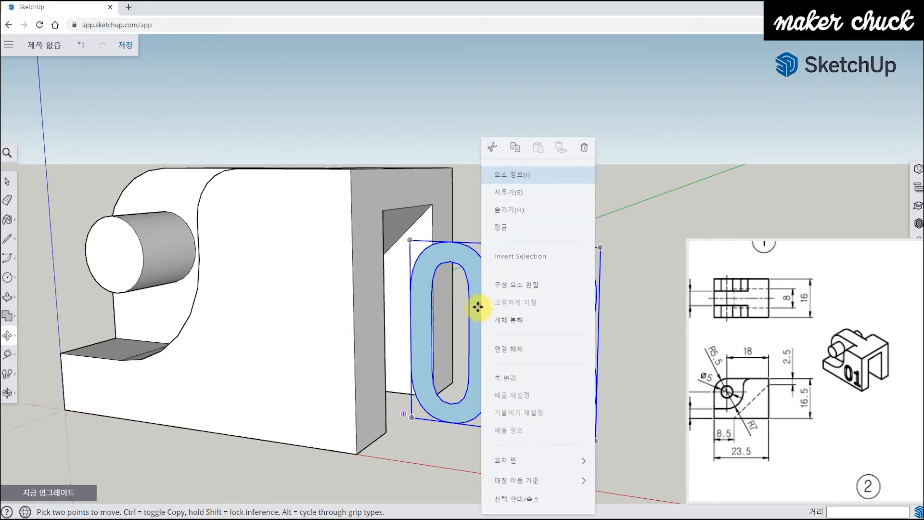
left_click(509, 322)
middle_click_drag(446, 287, 487, 329)
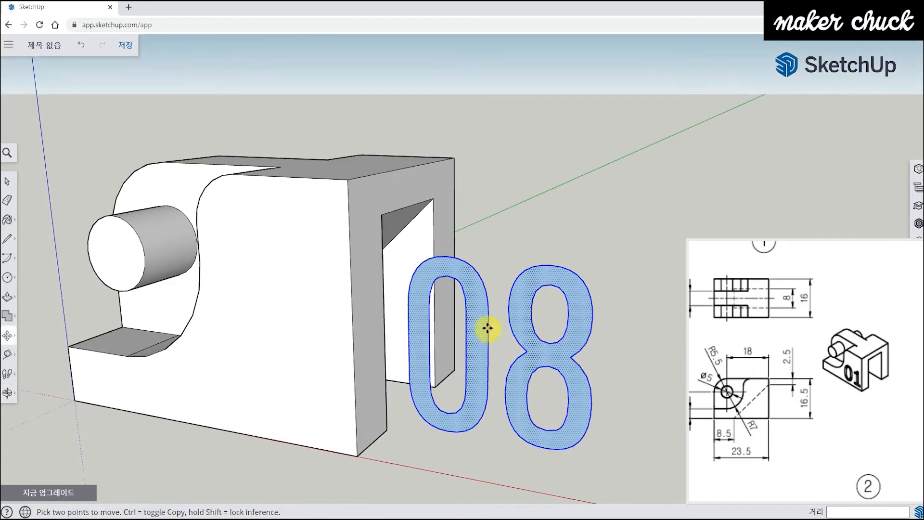
right_click(481, 330)
left_click(516, 380)
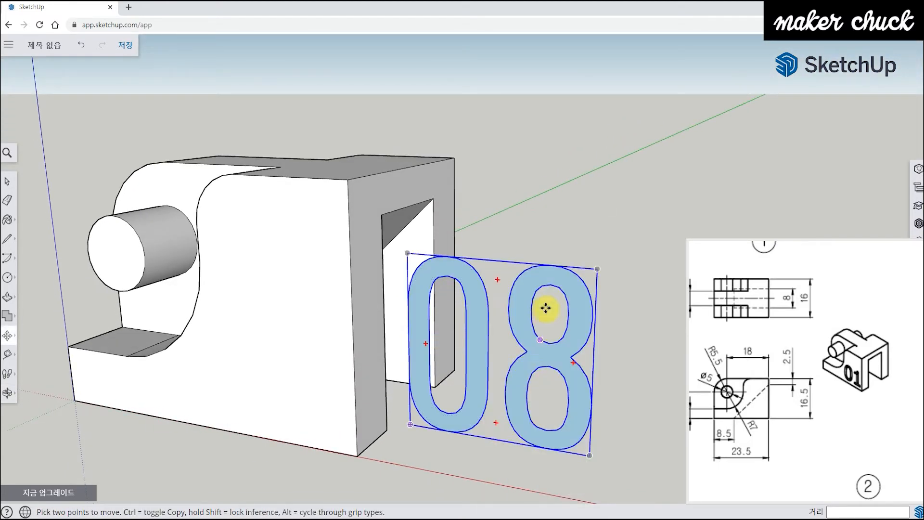
- Move the 08 group by its edge onto the block's outer side face and lower it about 4 mm towards the bottom edge
middle_click_drag(516, 292, 518, 337)
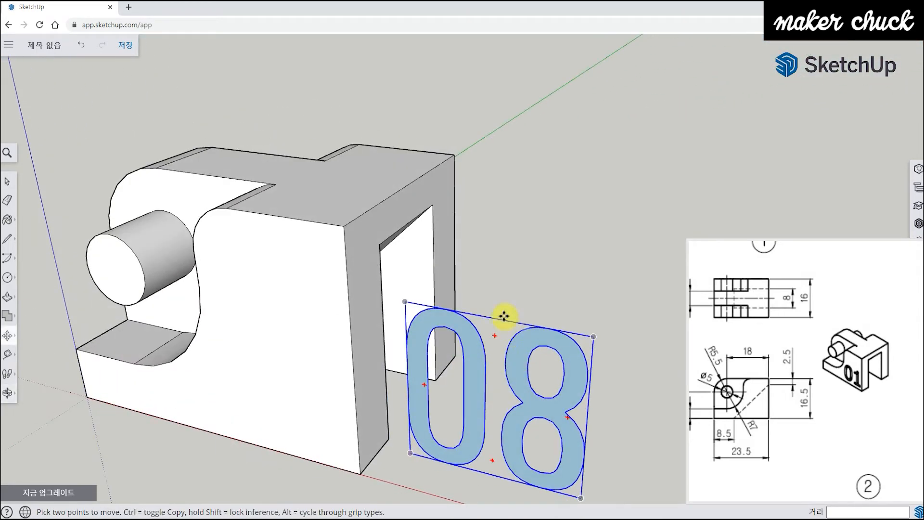
middle_click_drag(429, 337, 529, 347)
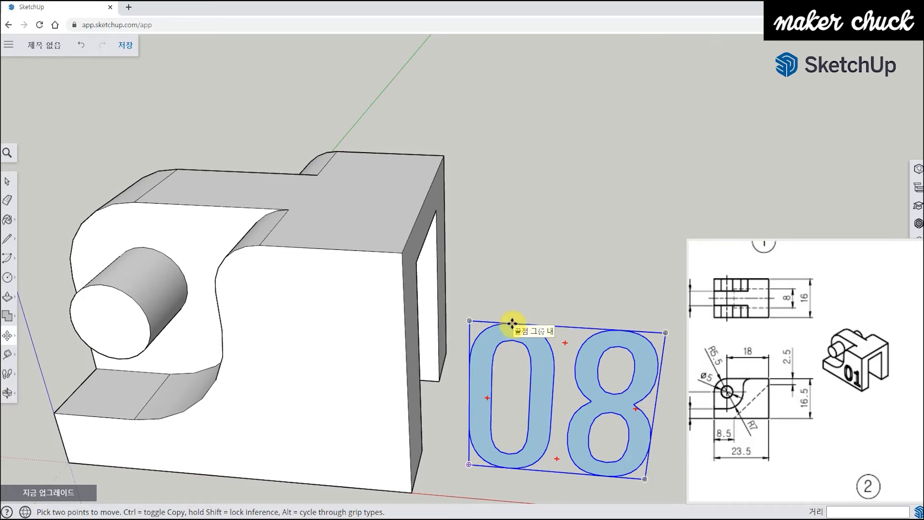
left_click(468, 375)
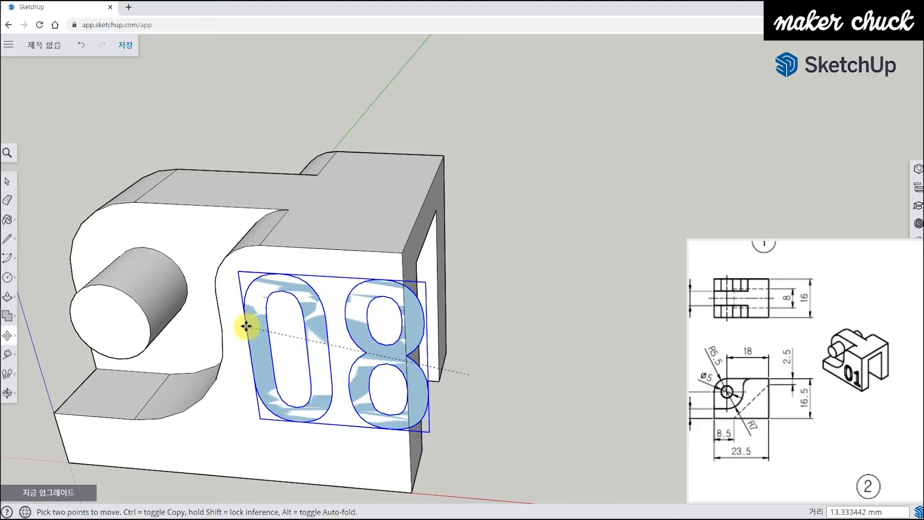
left_click(233, 331)
middle_click_drag(313, 378, 353, 268)
scroll(354, 268, "down", 1)
left_click(355, 276)
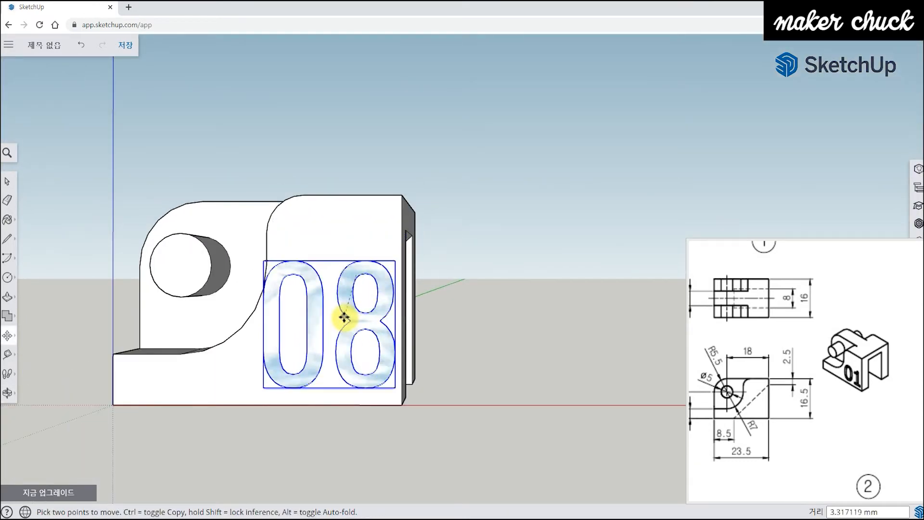
left_click(346, 324)
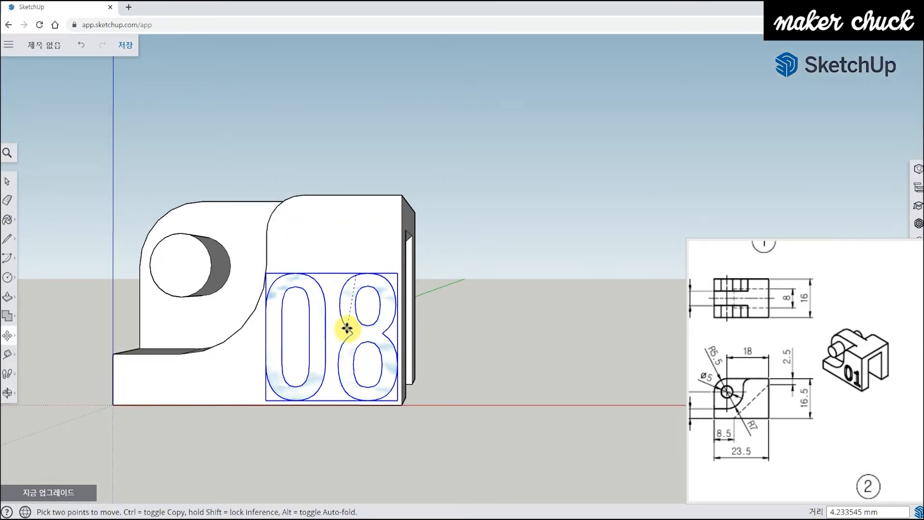
- Explode the 08 group so its outlines merge with the block's side face
scroll(316, 325, "up", 3)
middle_click_drag(316, 325, 284, 364)
right_click(281, 360)
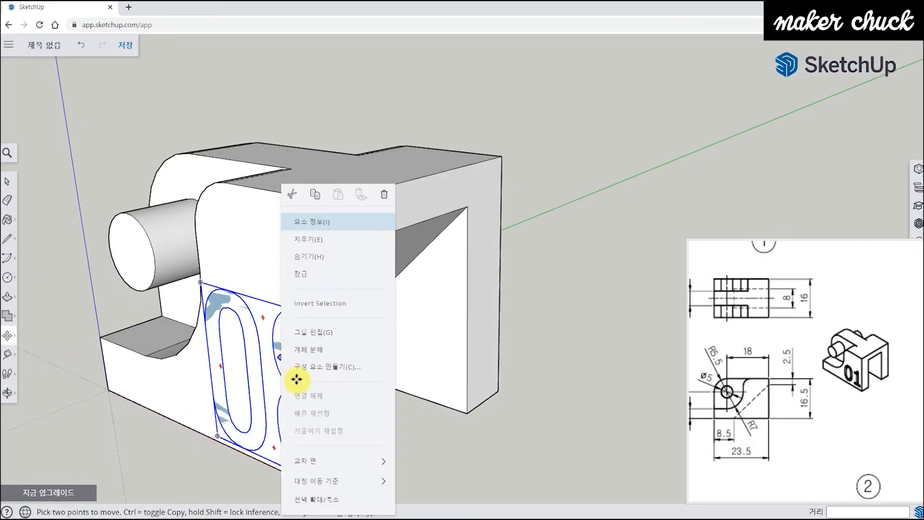
left_click(323, 351)
middle_click_drag(230, 449, 392, 388)
scroll(392, 388, "up", 3)
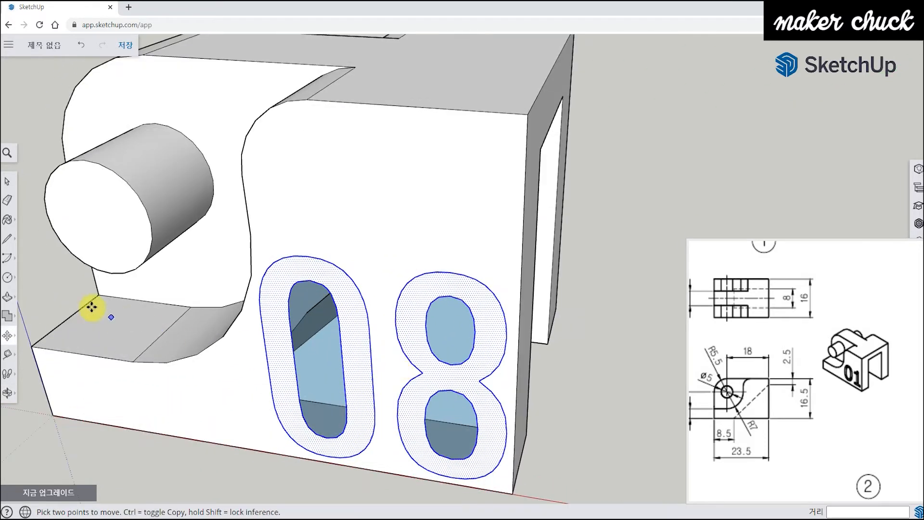
- Retrace one short inner edge in the 0 and in each loop of the 8 to fill their open centres with faces
left_click(9, 239)
left_click(310, 280)
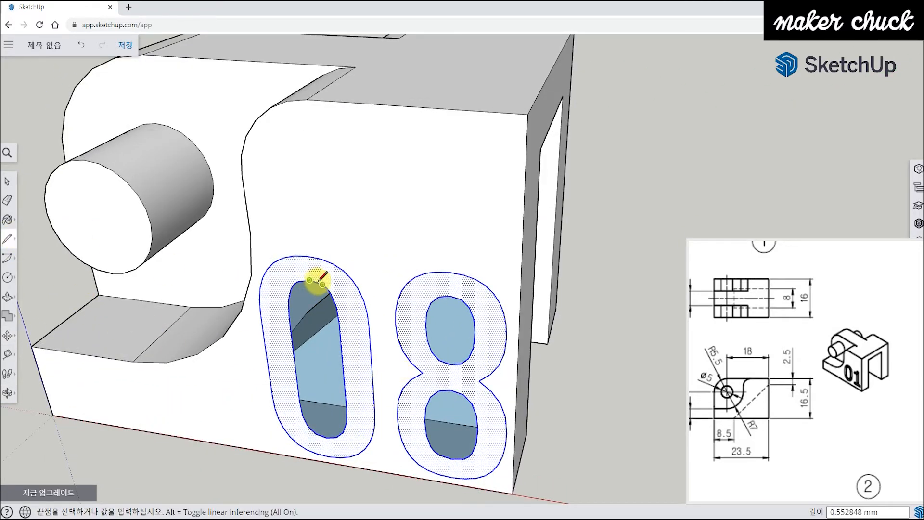
left_click(321, 282)
left_click(439, 295)
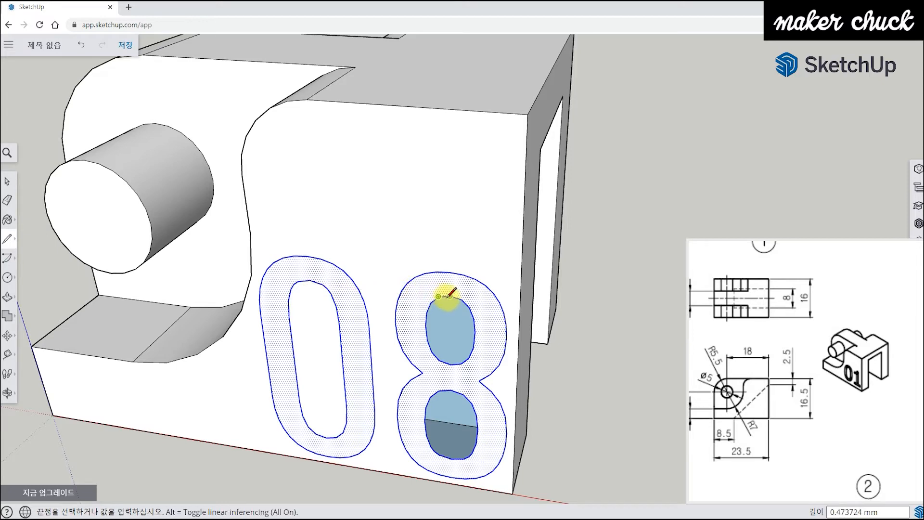
left_click(443, 295)
left_click(445, 389)
- Push the faces of the digits 0 and 8 each 1 mm into the block to engrave the number
middle_click_drag(501, 340, 136, 317)
left_click(18, 297)
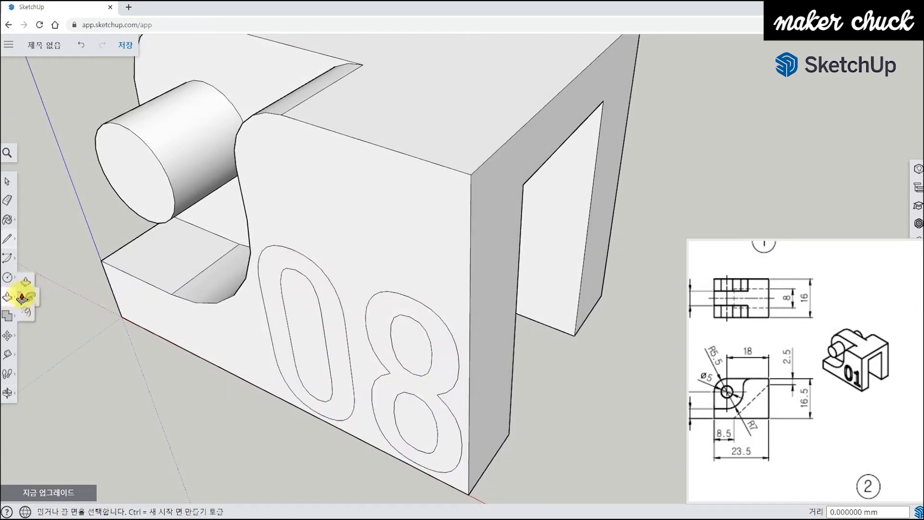
left_click(317, 292)
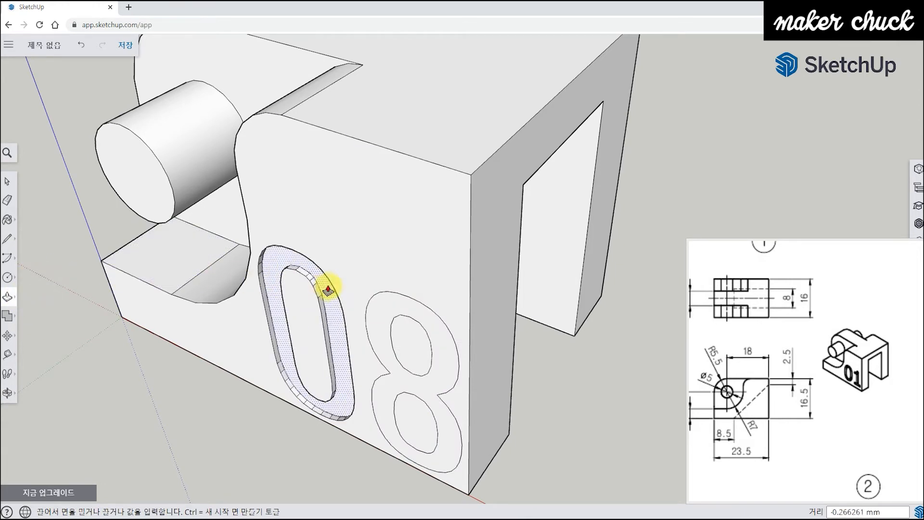
type("1")
key("Return")
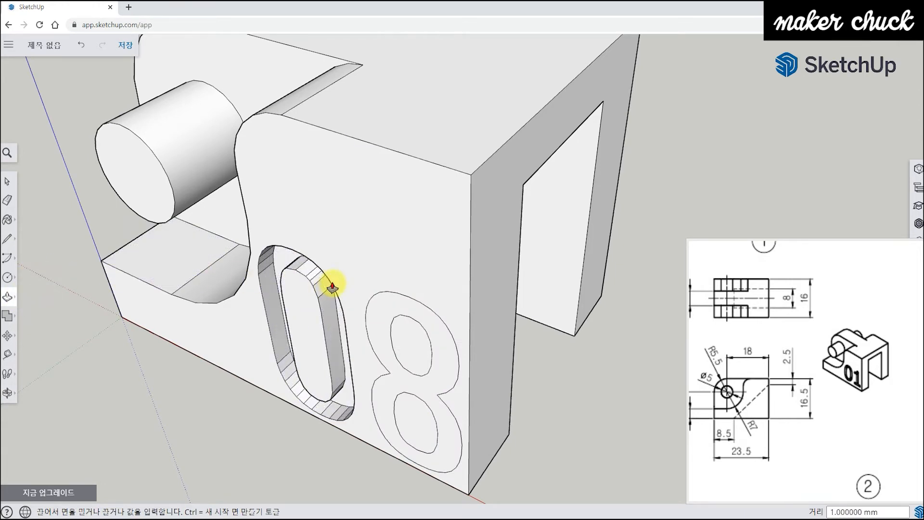
left_click(403, 305)
type("11")
key("Return")
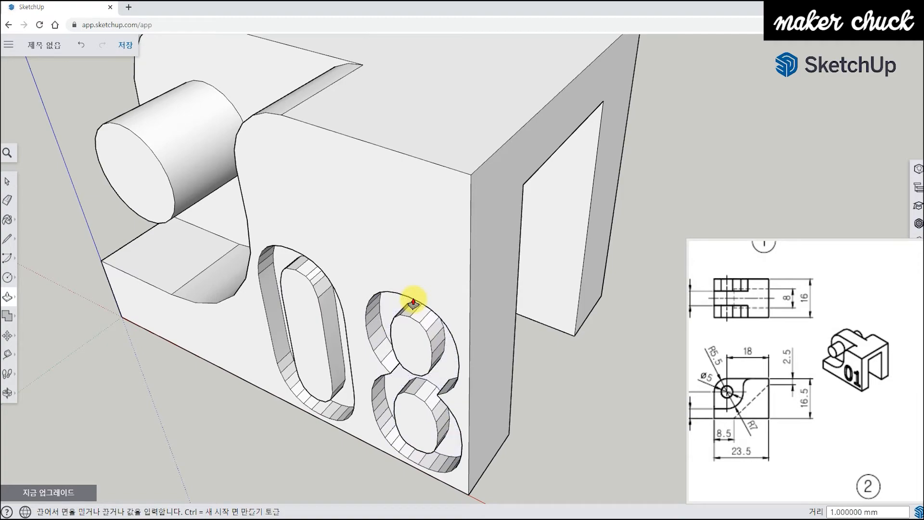
middle_click_drag(469, 437, 605, 385)
scroll(499, 377, "down", 4)
key("p")
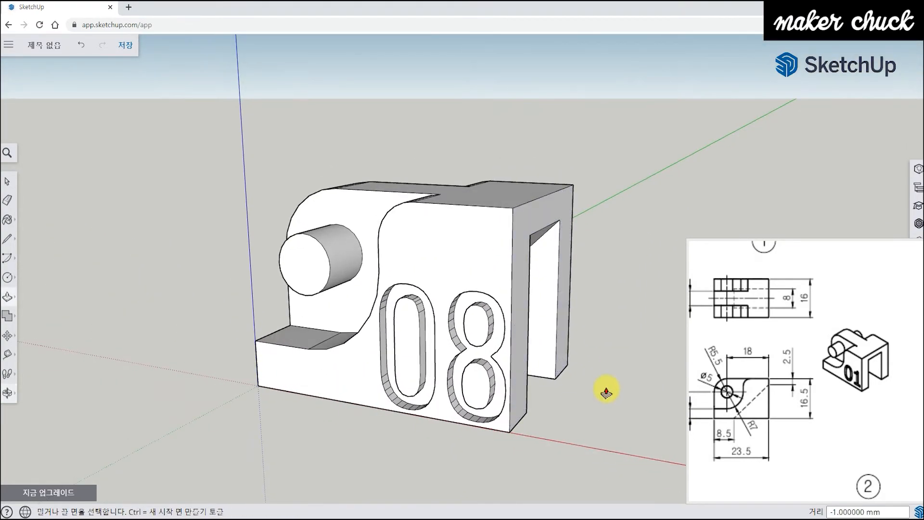
- Select all connected geometry of the engraved 08 block and make it a group
left_click(9, 181)
middle_click_drag(192, 258, 487, 283)
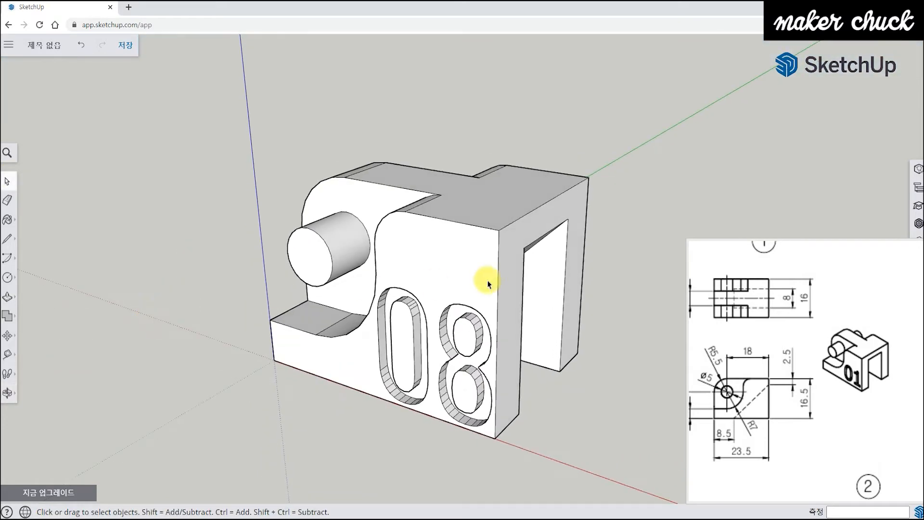
triple_click(460, 259)
right_click(460, 259)
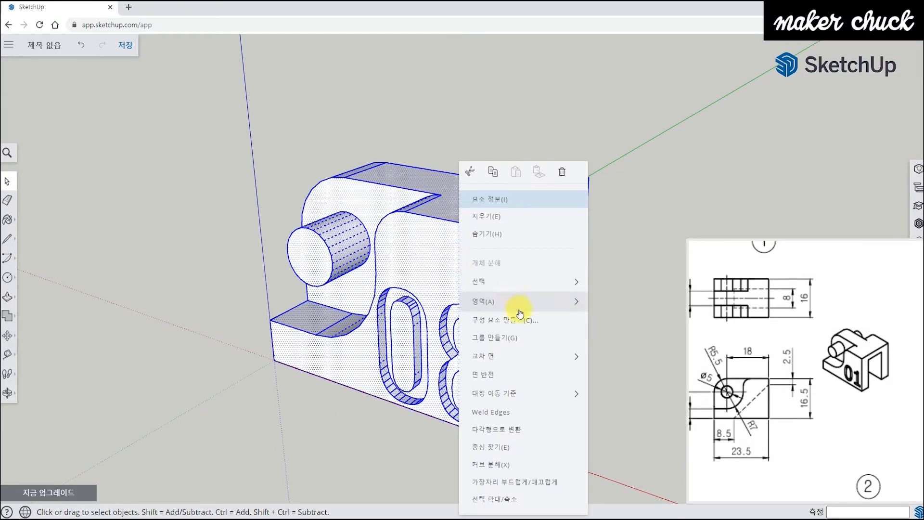
left_click(522, 337)
- Draw an upright 23.5 x 18.5 mm rectangle beside the first block, facing the same way as its 08 side
scroll(597, 402, "down", 4)
middle_click_drag(598, 403, 516, 388, "shift")
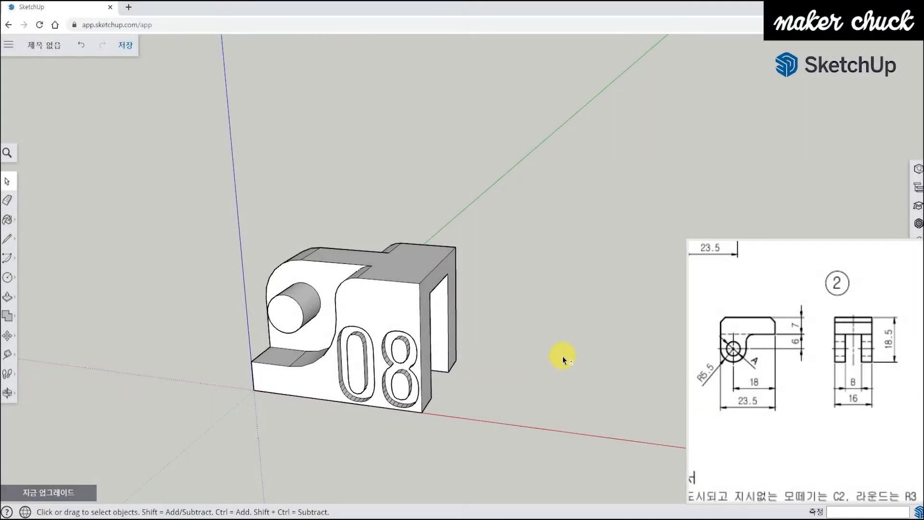
middle_click_drag(562, 359, 567, 305)
scroll(567, 305, "up", 2)
middle_click_drag(165, 274, 440, 377)
middle_click_drag(503, 397, 426, 265)
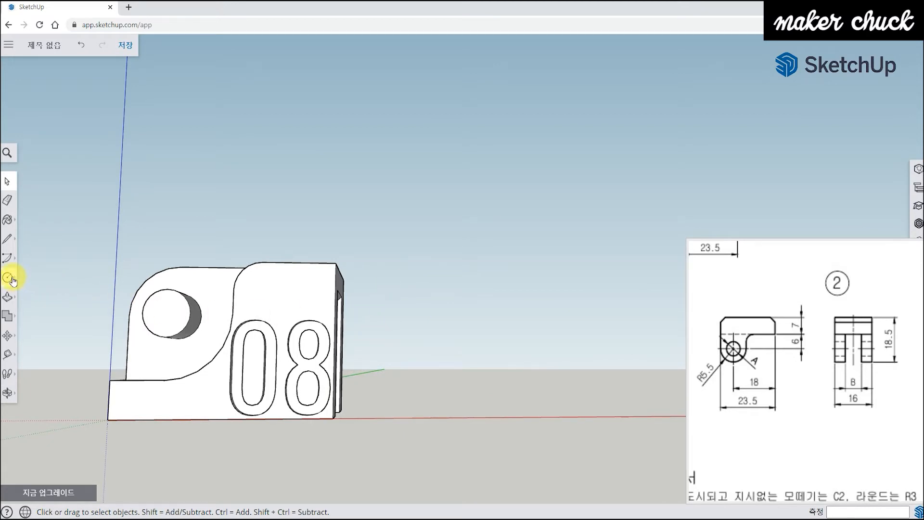
left_click(12, 279)
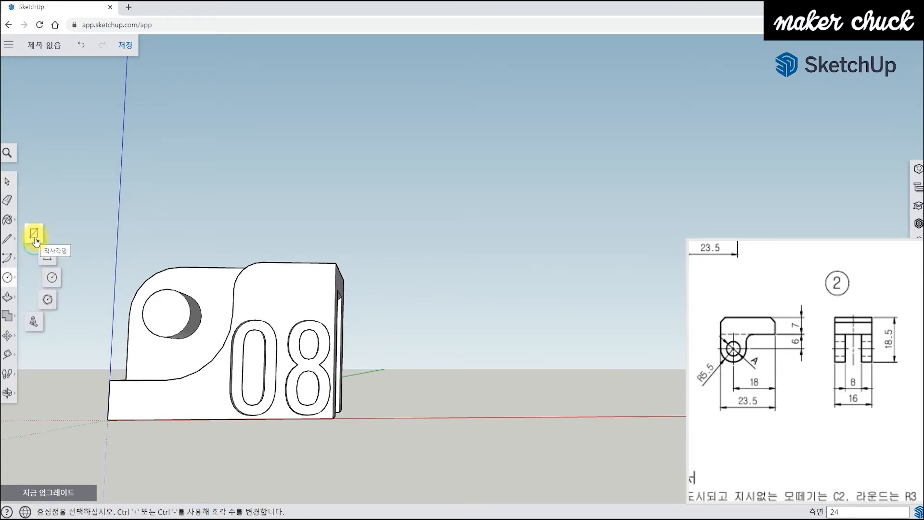
left_click(34, 234)
left_click(435, 282)
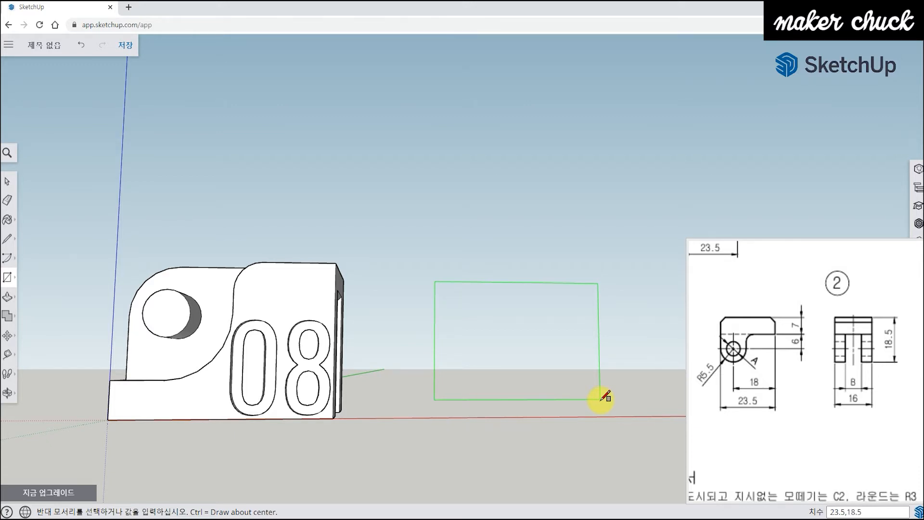
key("Return")
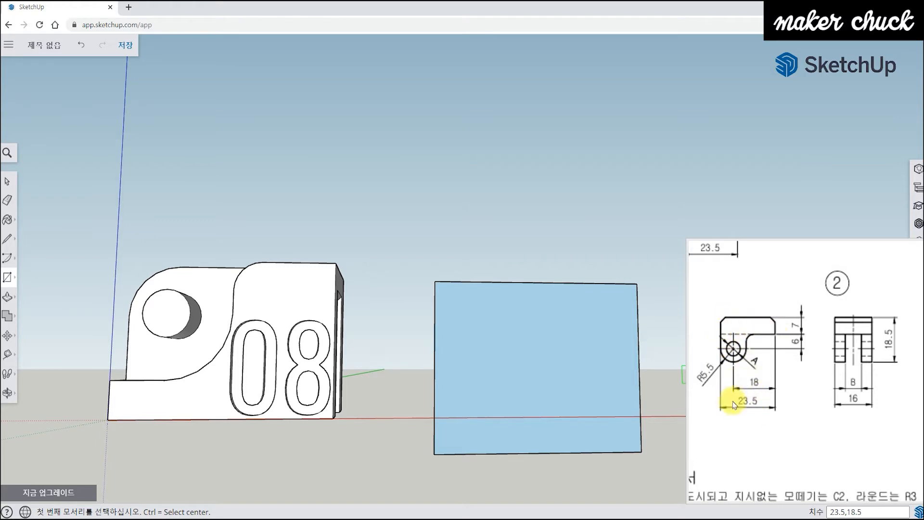
- Examine the reference drawing's part 2 views, part 1 pin dimensions and assembly view to work out the hole size and position
left_click(797, 347)
scroll(794, 356, "right", 3)
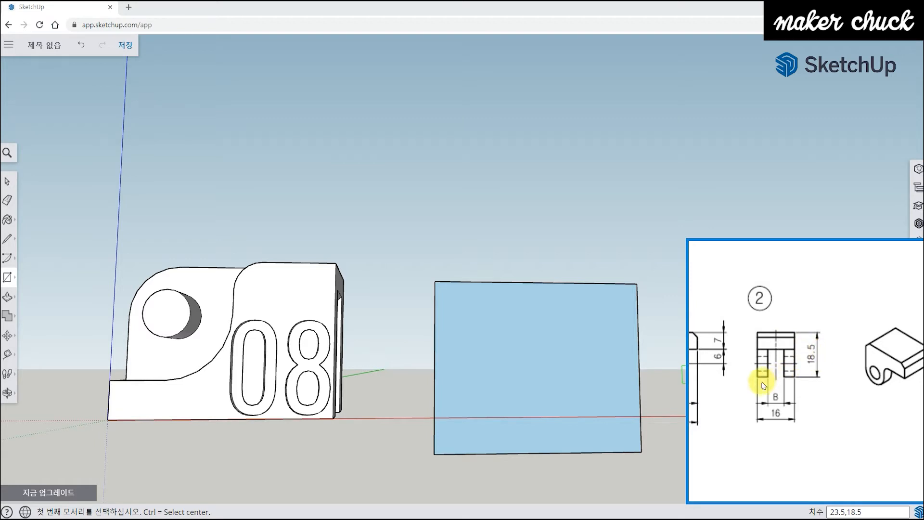
scroll(759, 377, "left", 3)
mouse_move(597, 442)
middle_mouse_down()
mouse_move(625, 398)
mouse_move(622, 412)
mouse_move(631, 409)
mouse_move(588, 388)
middle_mouse_up()
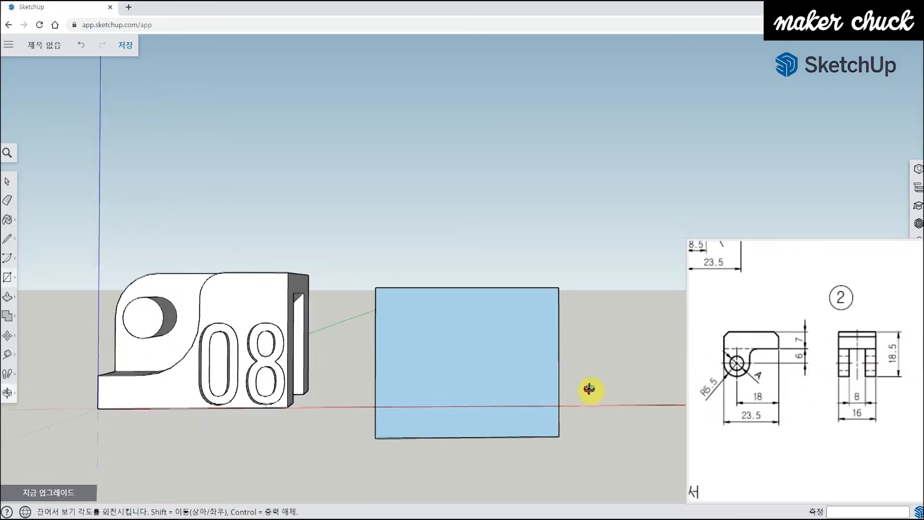
key("r")
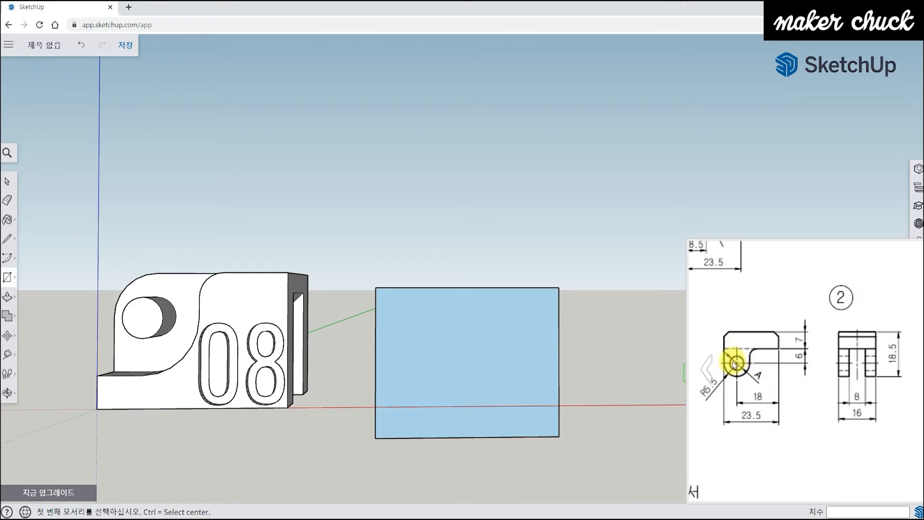
left_click(803, 308)
scroll(826, 324, "up", 4)
scroll(802, 365, "down", 3)
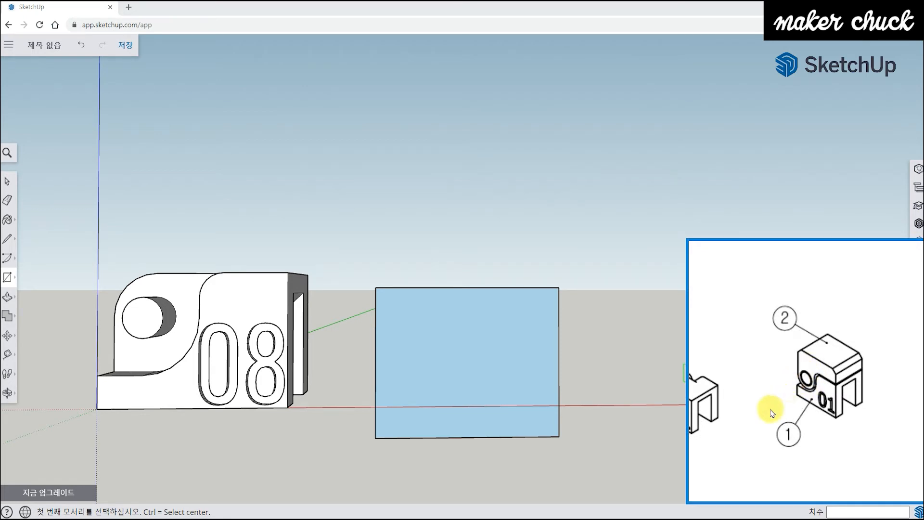
scroll(813, 410, "up", 3)
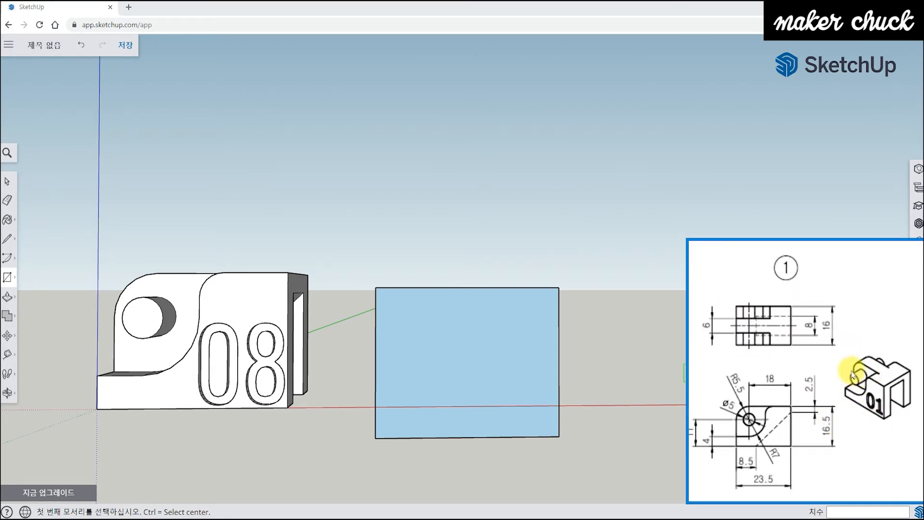
scroll(799, 405, "down", 3)
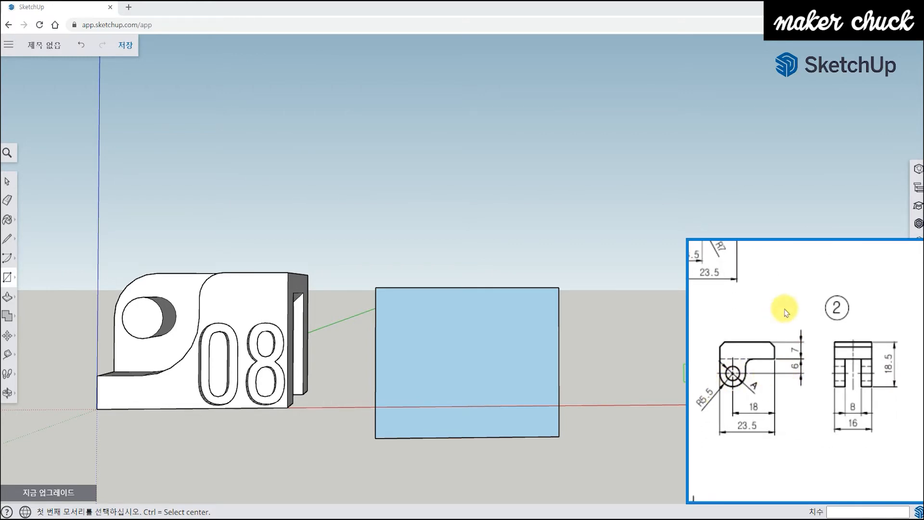
scroll(800, 342, "up", 5)
scroll(770, 404, "down", 2)
scroll(780, 385, "down", 4)
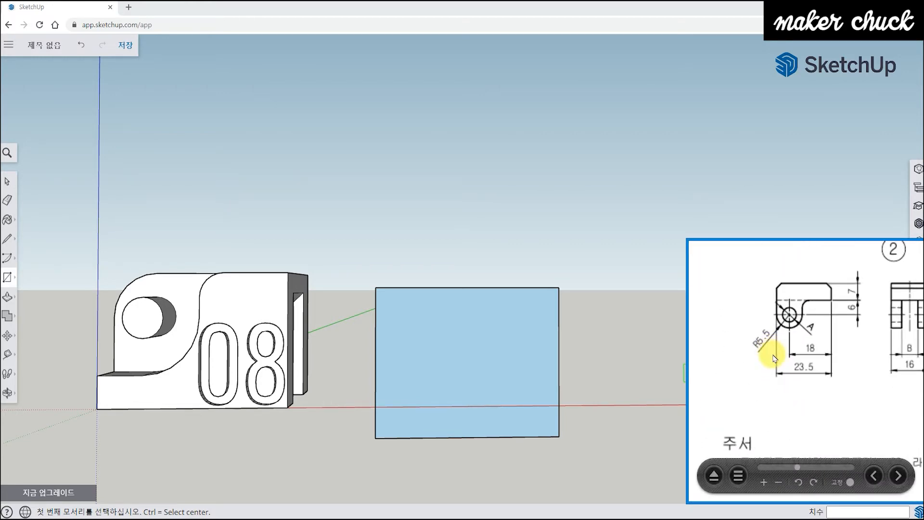
scroll(789, 333, "up", 2)
- Place guides on the rectangle 13 mm below its upper edge and 18 mm in from its right edge
middle_click_drag(433, 378, 429, 371)
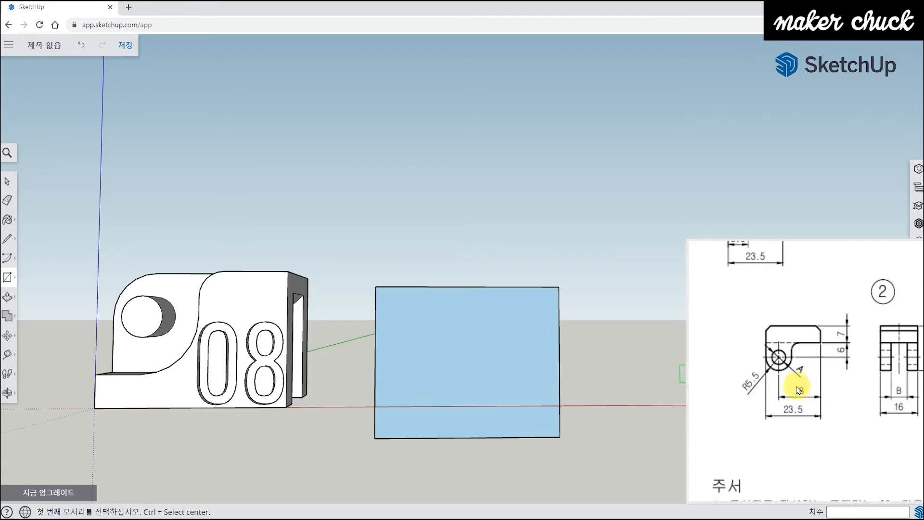
middle_click_drag(553, 368, 482, 349)
left_click(8, 356)
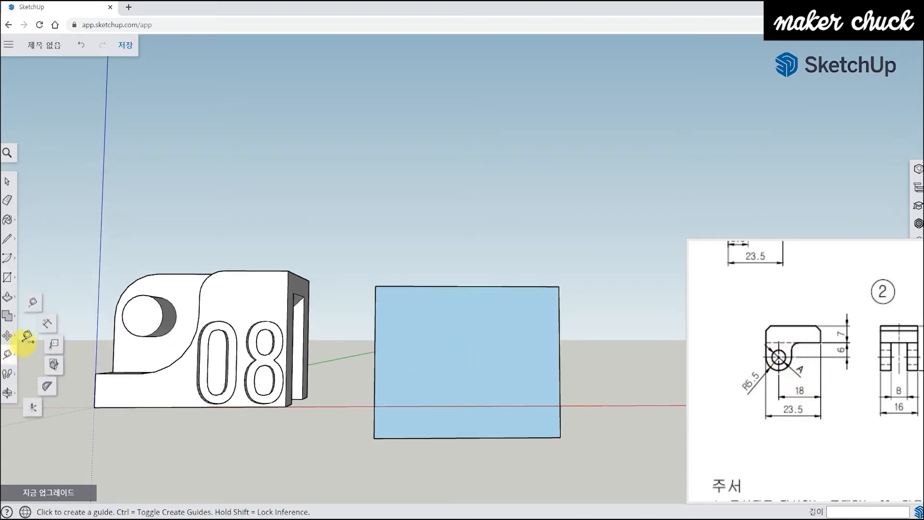
left_click(34, 304)
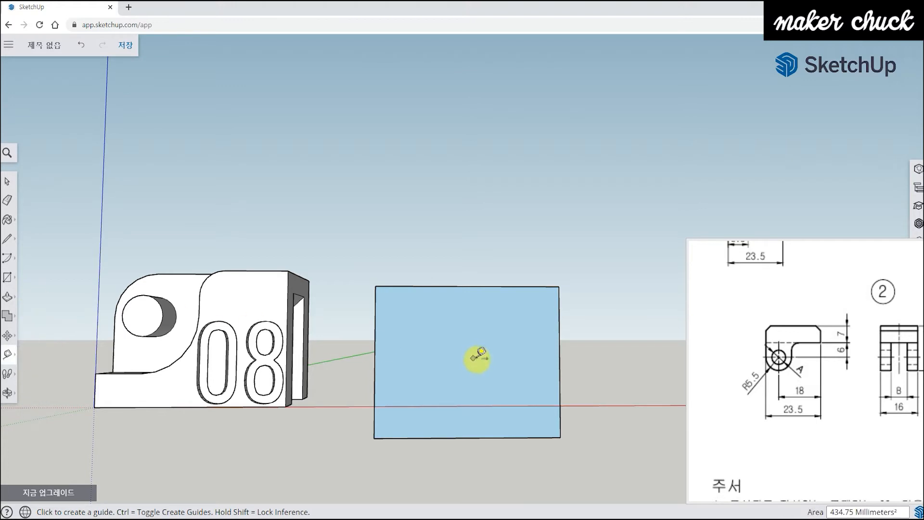
left_click(517, 286)
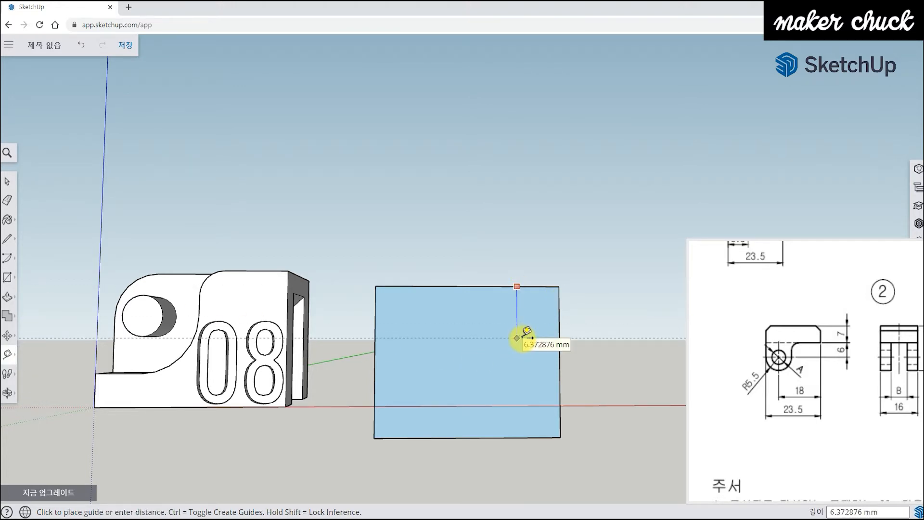
type("13")
key("Return")
left_click(560, 361)
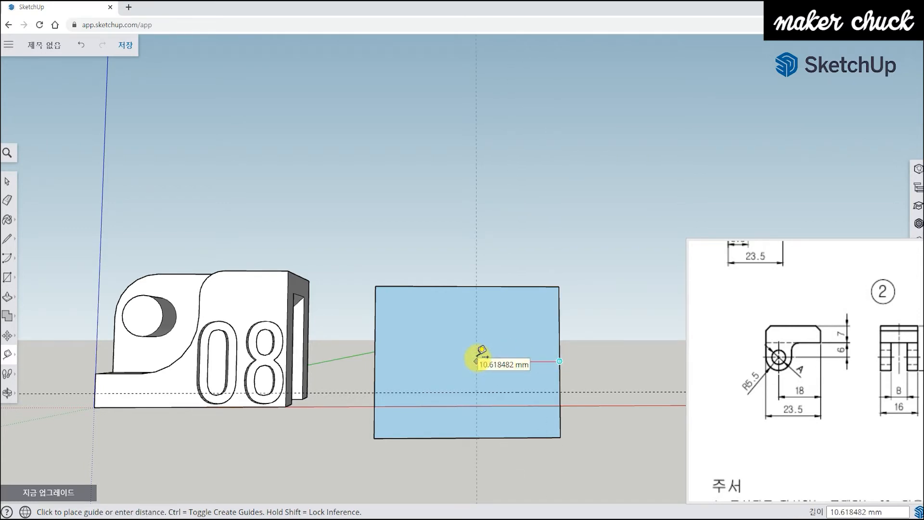
key("Return")
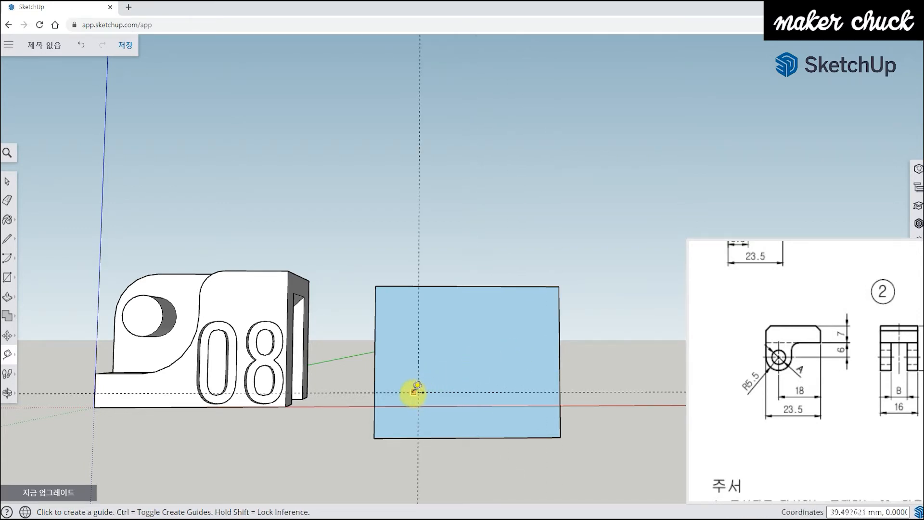
- Draw a circle of 3 mm radius centred on the intersection of the two guides
left_click(8, 276)
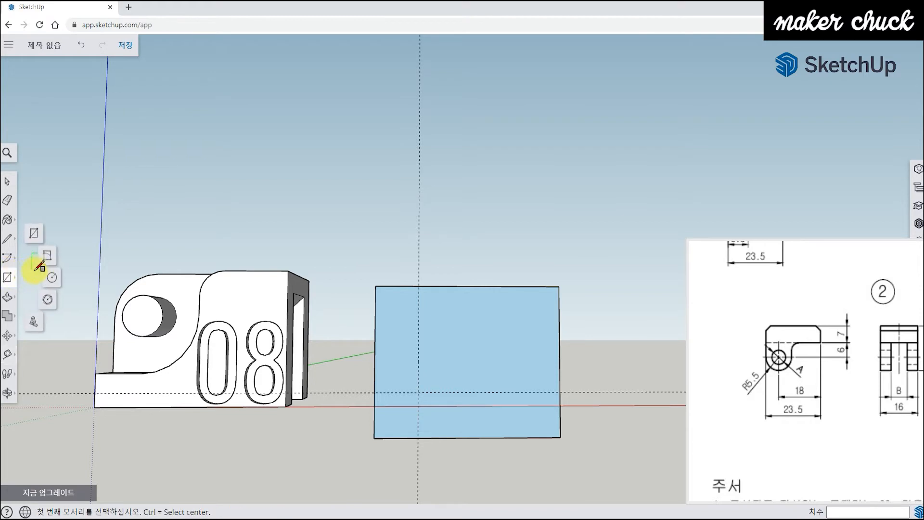
left_click(51, 278)
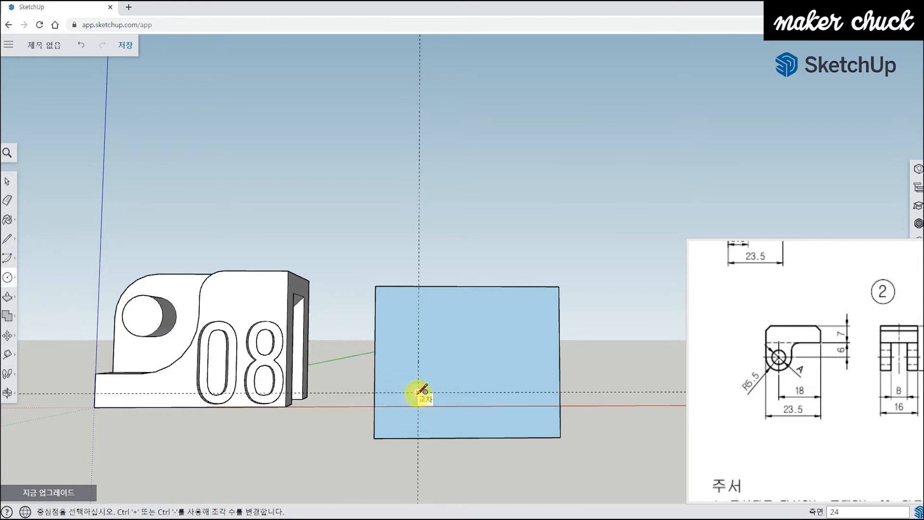
left_click(418, 392)
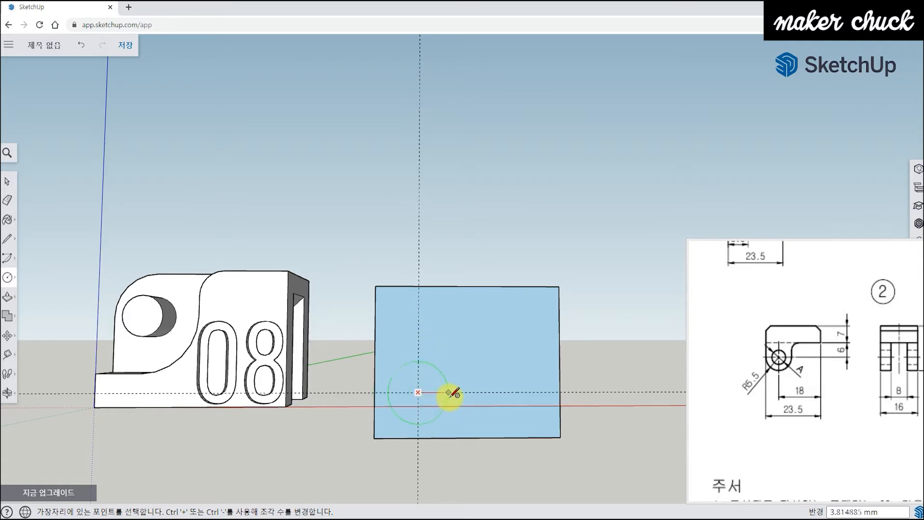
type("3")
key("Return")
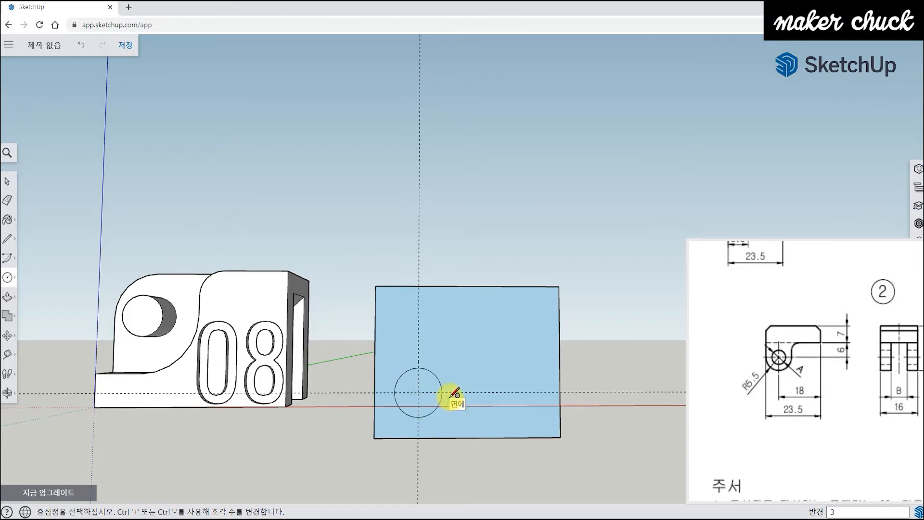
- Draw a concentric 5.5 mm radius circle around the hole circle, tangent to the rectangle's left and lower edges
scroll(455, 392, "up", 3)
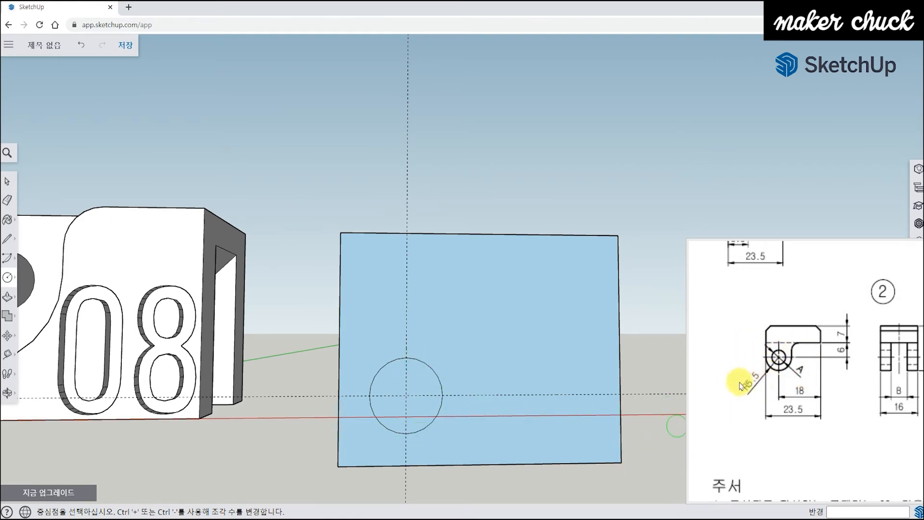
left_click(406, 395)
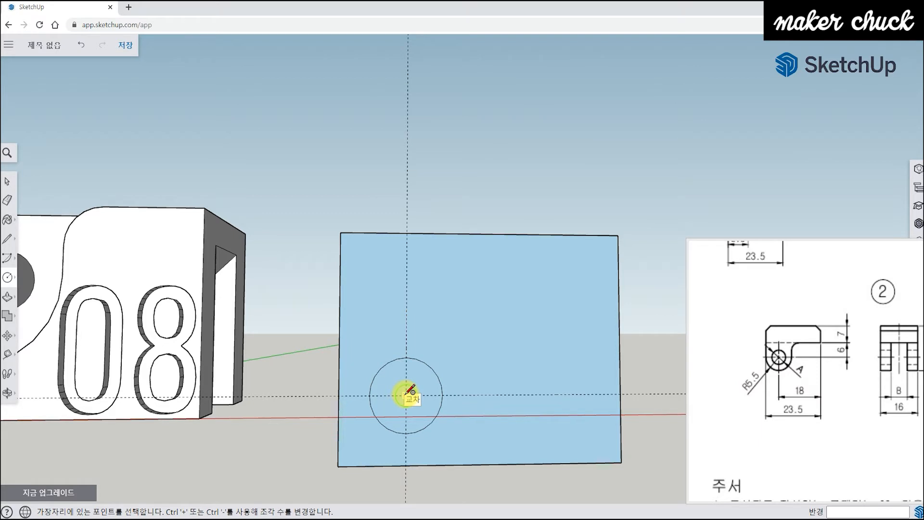
left_click(469, 395)
middle_click_drag(454, 433, 423, 481)
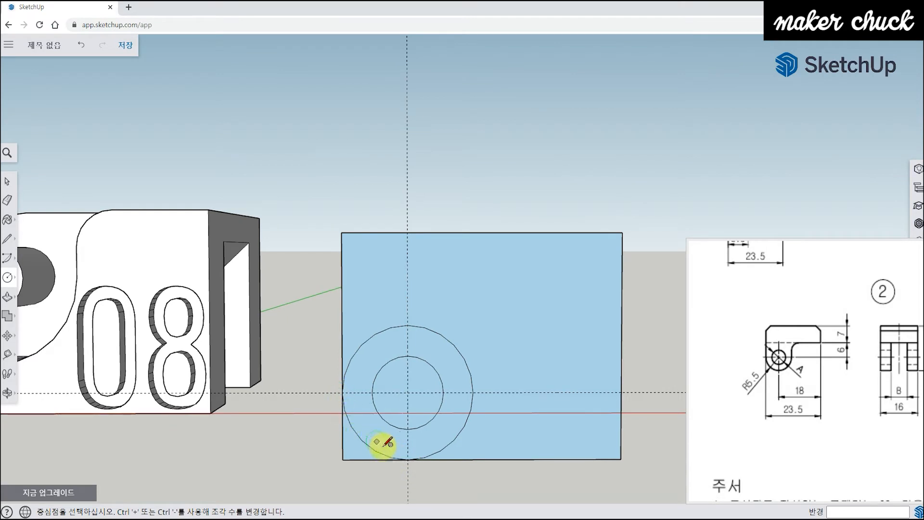
- Erase the rectangle's lower-left corner edges outside the large circle to leave a rounded corner
left_click(7, 203)
left_click_drag(348, 458, 374, 479)
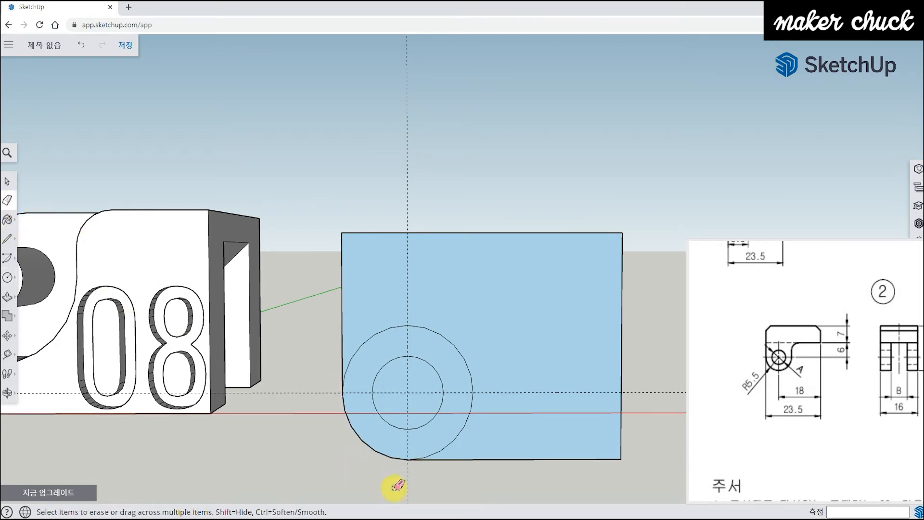
mouse_move(440, 429)
middle_mouse_down()
mouse_move(433, 439)
mouse_move(447, 397)
mouse_move(462, 406)
middle_mouse_up()
key("e")
scroll(453, 400, "up", 3)
scroll(458, 404, "down", 4)
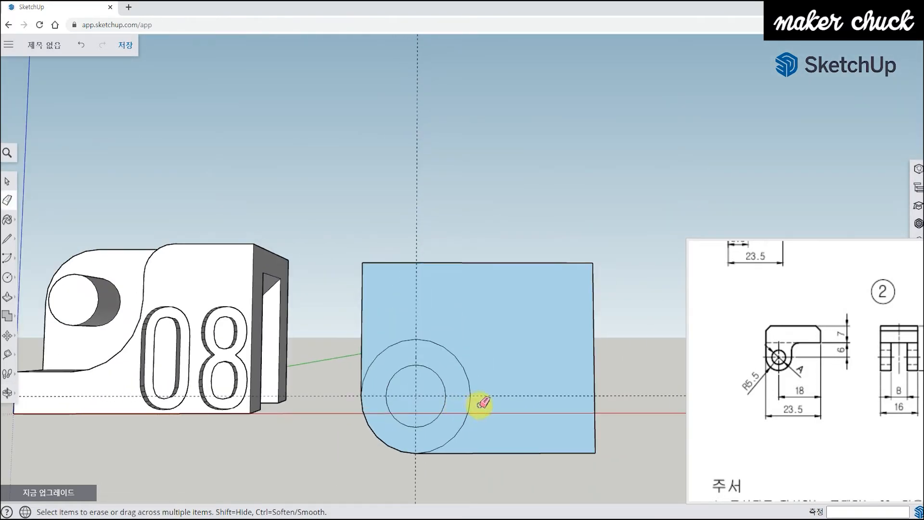
- Place a horizontal guide 7 mm below the upper edge of the part 2 profile
mouse_move(576, 357)
middle_mouse_down()
mouse_move(571, 367)
mouse_move(497, 384)
mouse_move(498, 393)
mouse_move(510, 351)
mouse_move(534, 387)
middle_mouse_up()
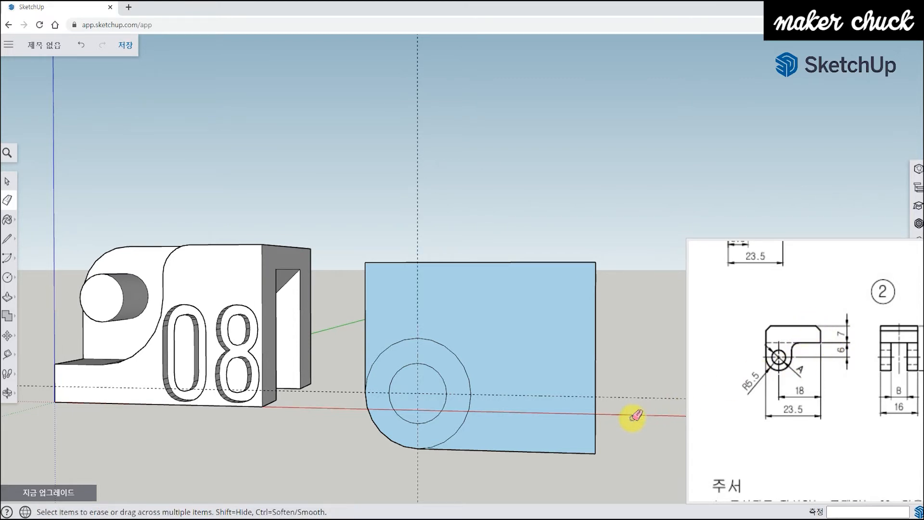
middle_click_drag(615, 375, 651, 365)
left_click(7, 354)
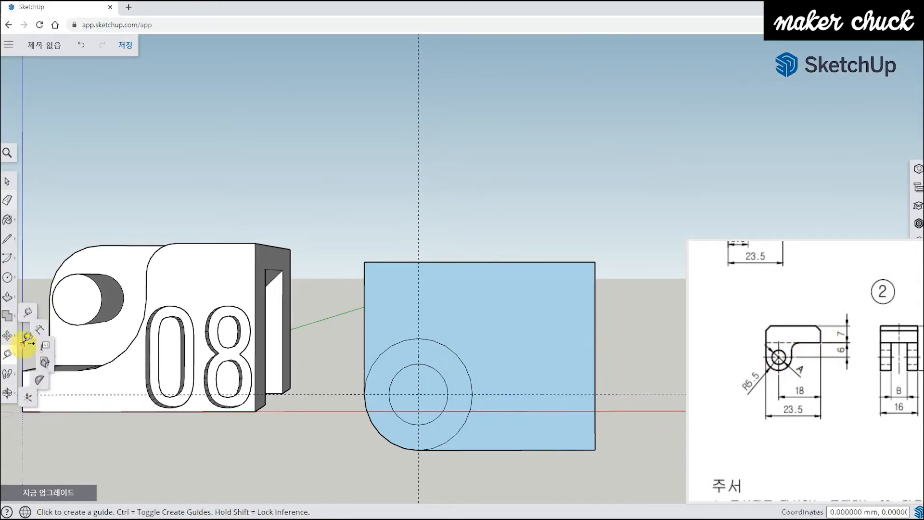
left_click(527, 262)
key("space")
key("t")
left_click(545, 262)
type("7")
key("Return")
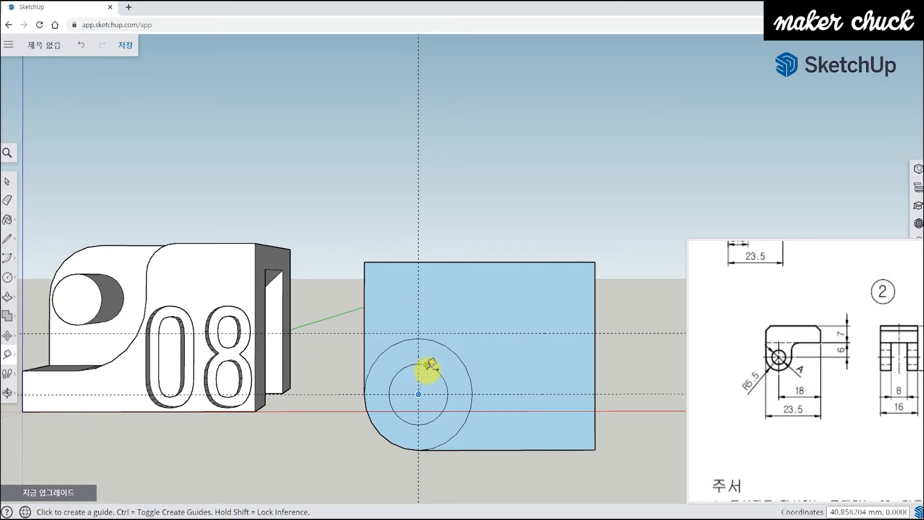
- Draw a 5.5 mm horizontal line from the circles' centre to the right side of the large circle
left_click(10, 241)
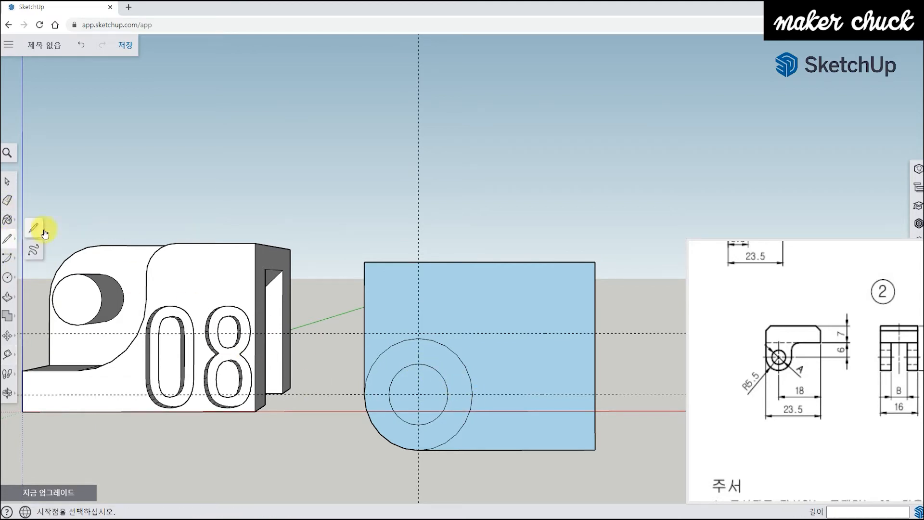
left_click(34, 229)
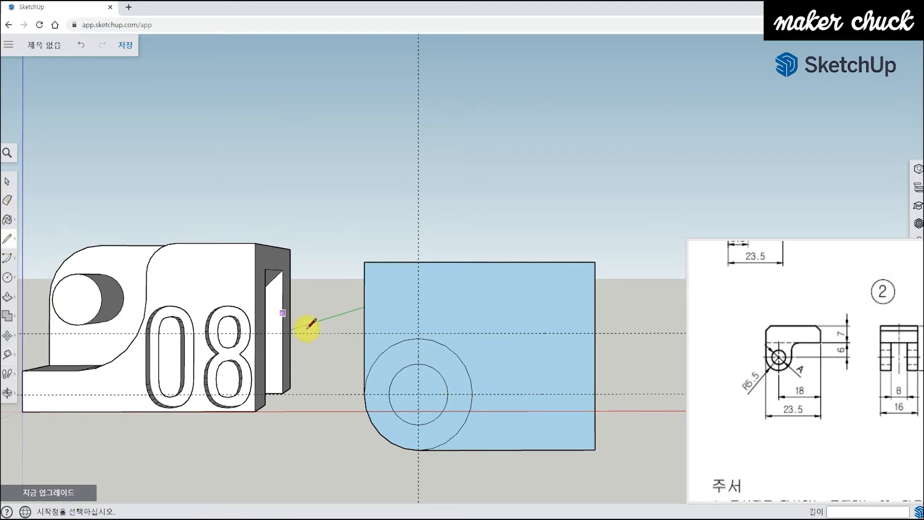
left_click(418, 395)
left_click(472, 394)
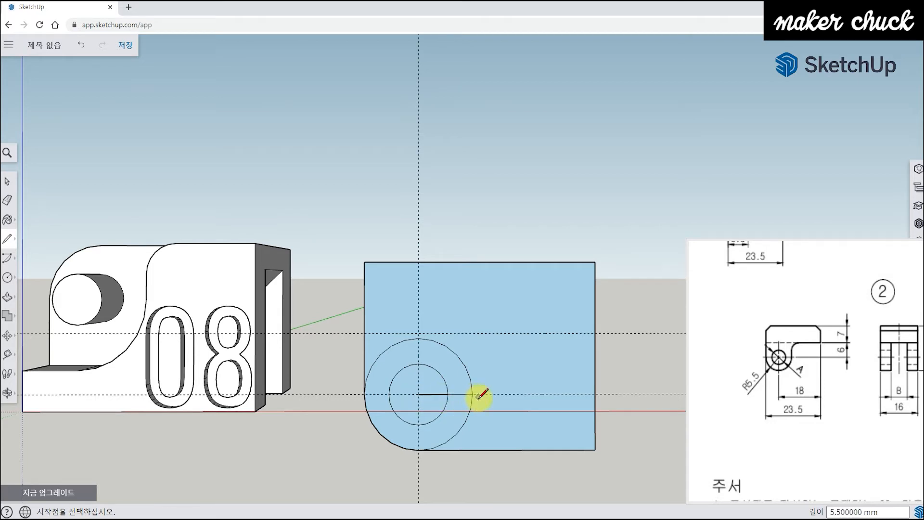
- Draw a 6 mm vertical line from the large circle's right side up to the guide, then a 12.5 mm horizontal line to the profile's right edge
left_click(473, 394)
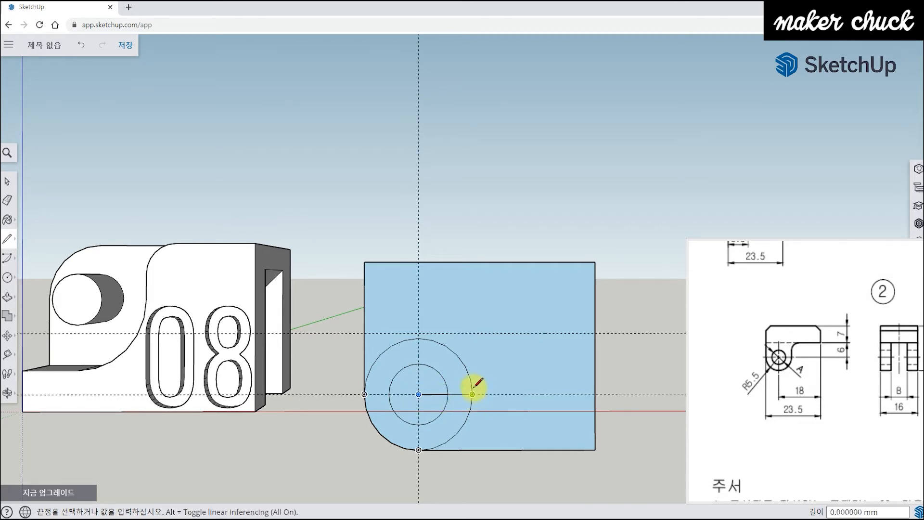
left_click(473, 333)
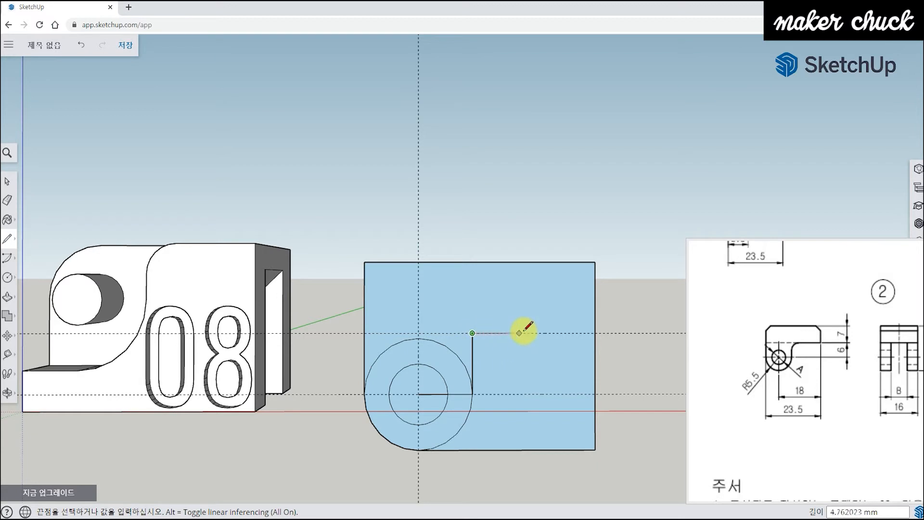
left_click(595, 333)
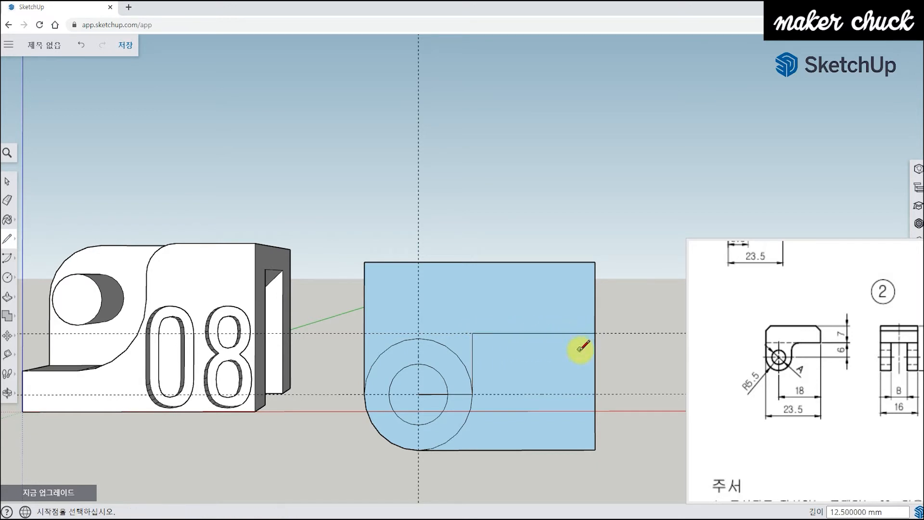
- Measure the vertical line between the circle's right side and the inner corner of part 2's profile
middle_click_drag(612, 427, 541, 447)
left_click(10, 353)
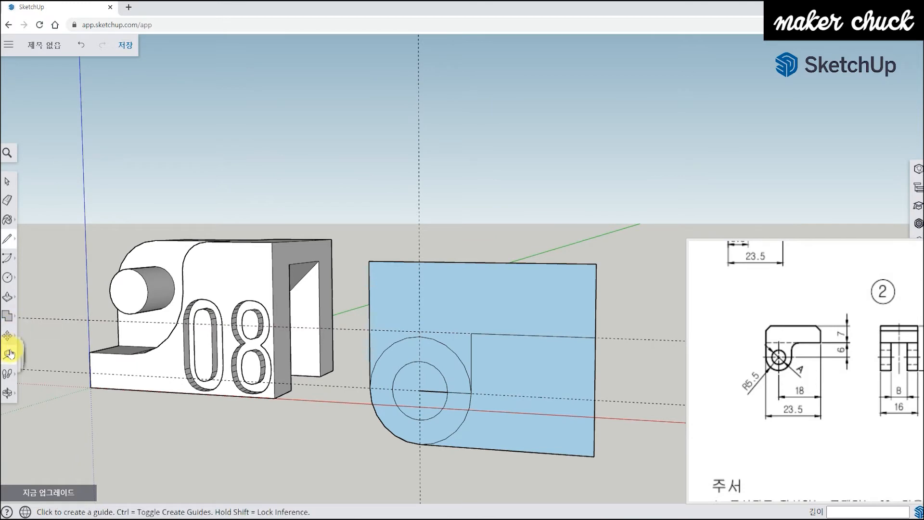
left_click(471, 393)
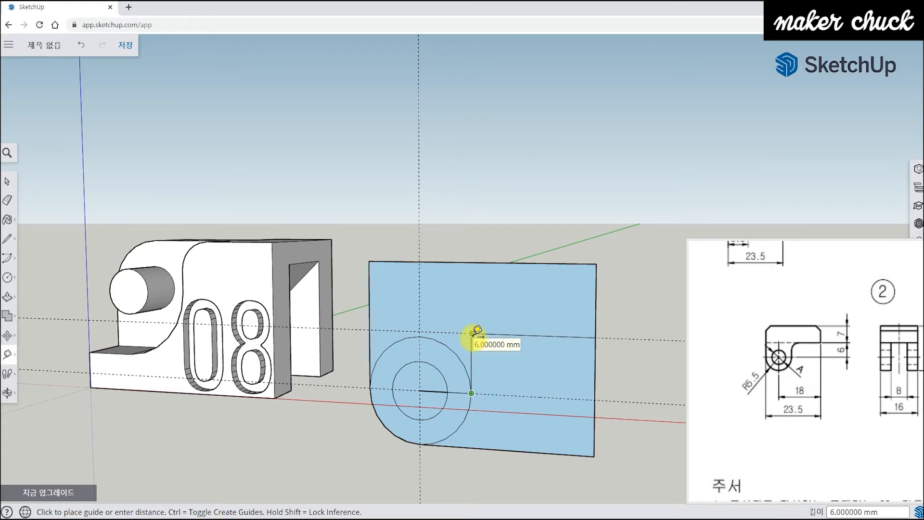
key("space")
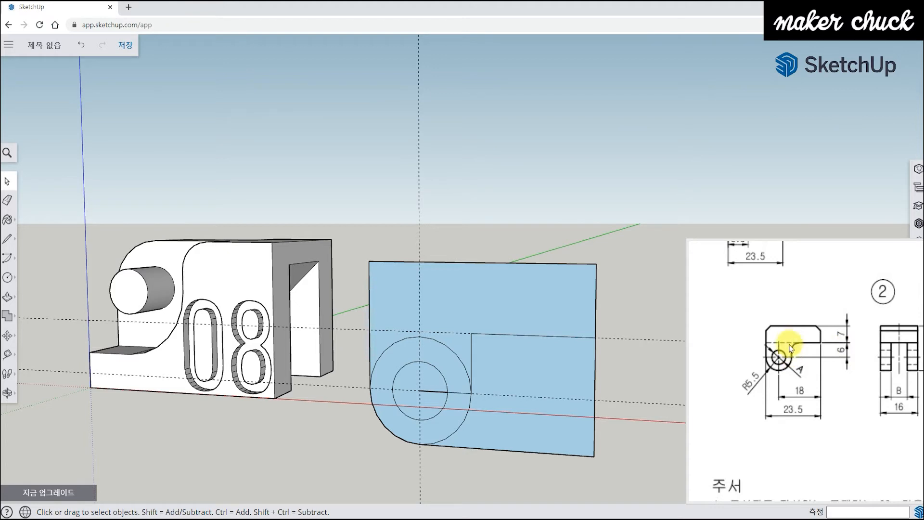
- Erase the rectangle's lower-right outline so only the upper arm and the rounded leg of part 2 remain
middle_click_drag(462, 450, 124, 225)
left_click(10, 201)
left_click(601, 437)
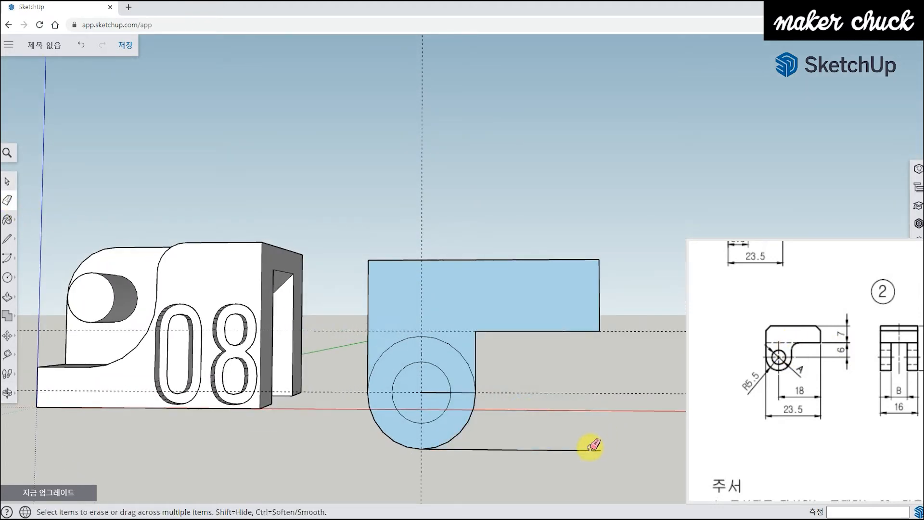
left_click(588, 450)
mouse_move(571, 400)
middle_mouse_down()
mouse_move(594, 386)
mouse_move(533, 433)
middle_mouse_up()
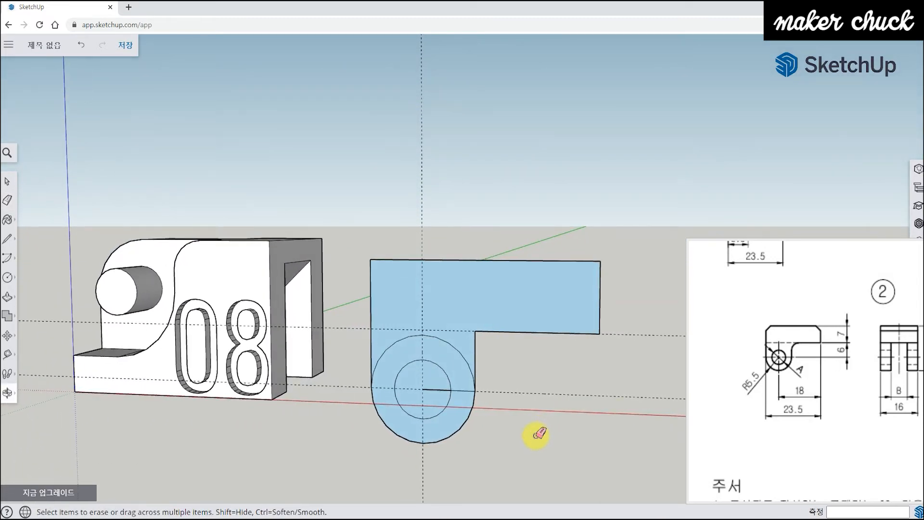
- Draw an 11 mm line from the profile's inner corner to its left edge, dividing the arm from the leg
left_click_drag(832, 354, 798, 379)
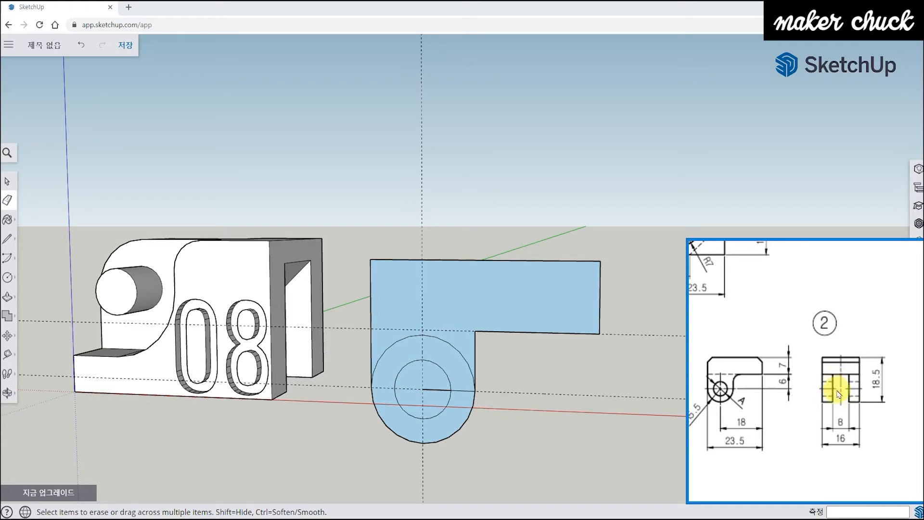
middle_click_drag(602, 380, 526, 381)
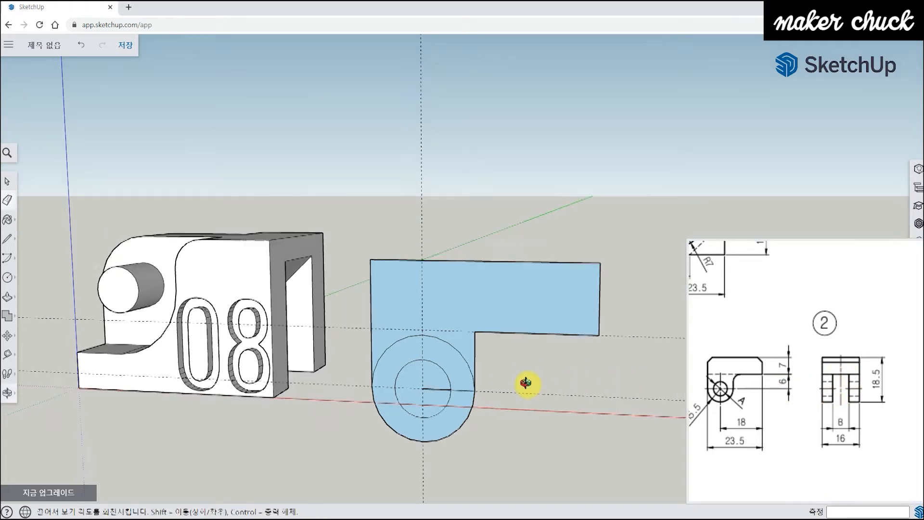
left_click(6, 240)
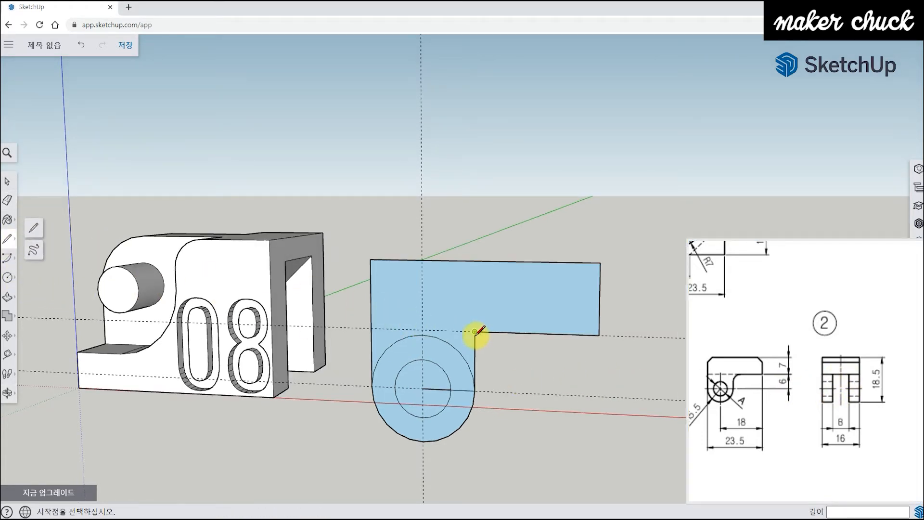
left_click(475, 332)
left_click(371, 328)
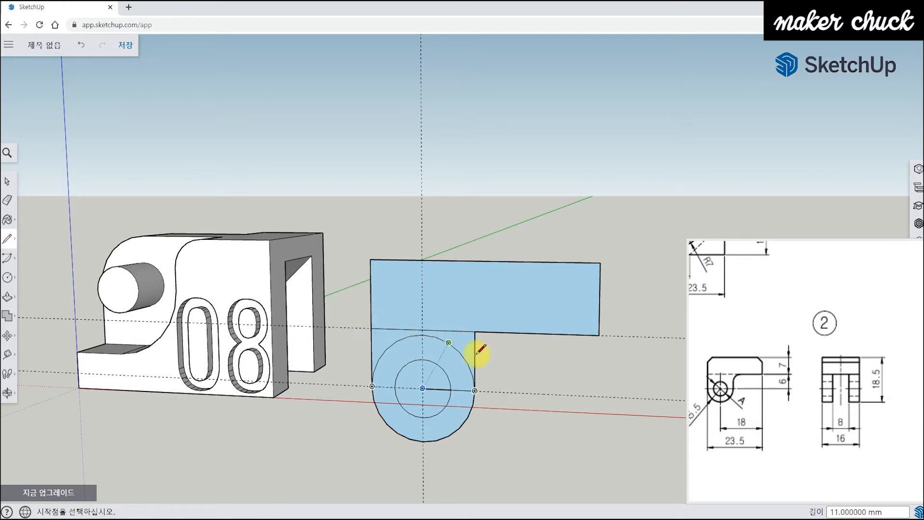
- Erase the guides, the large circle's upper arc inside the leg and the radius line, keeping the hole circle
middle_click_drag(549, 357, 640, 417)
middle_click_drag(567, 417, 65, 264)
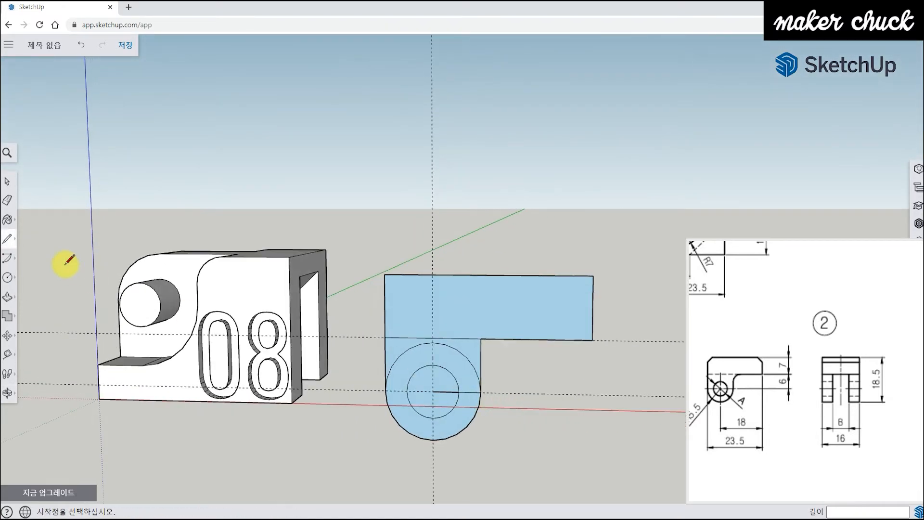
left_click(7, 200)
middle_click_drag(610, 383, 616, 358)
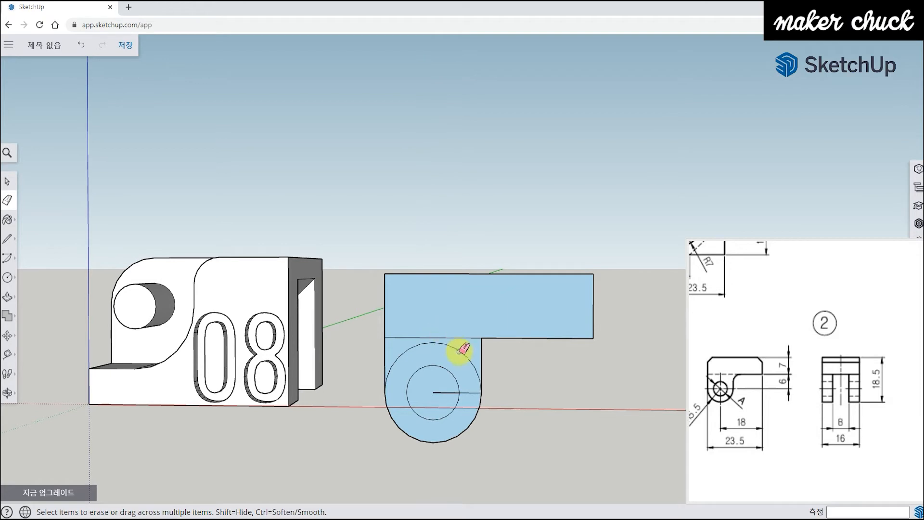
left_click(469, 392)
left_click(441, 392)
mouse_move(540, 365)
middle_mouse_down()
mouse_move(495, 409)
mouse_move(575, 324)
mouse_move(534, 361)
mouse_move(544, 371)
middle_mouse_up()
- Place guides 3 mm to the right of the leg's right edge and 3 mm below the arm's lower edge
mouse_move(773, 399)
left_mouse_down()
mouse_move(787, 380)
mouse_move(751, 355)
left_mouse_up()
mouse_move(710, 296)
left_mouse_down()
mouse_move(780, 366)
mouse_move(746, 317)
mouse_move(784, 335)
left_mouse_up()
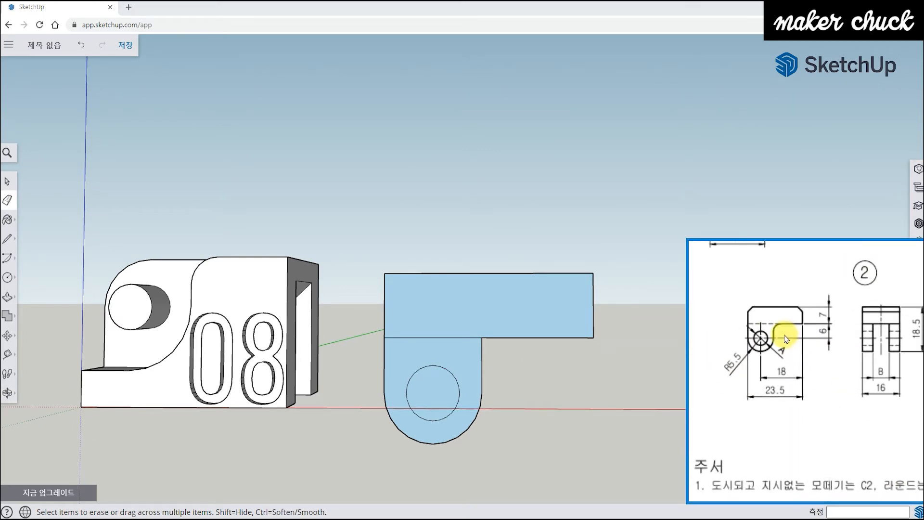
left_click(11, 350)
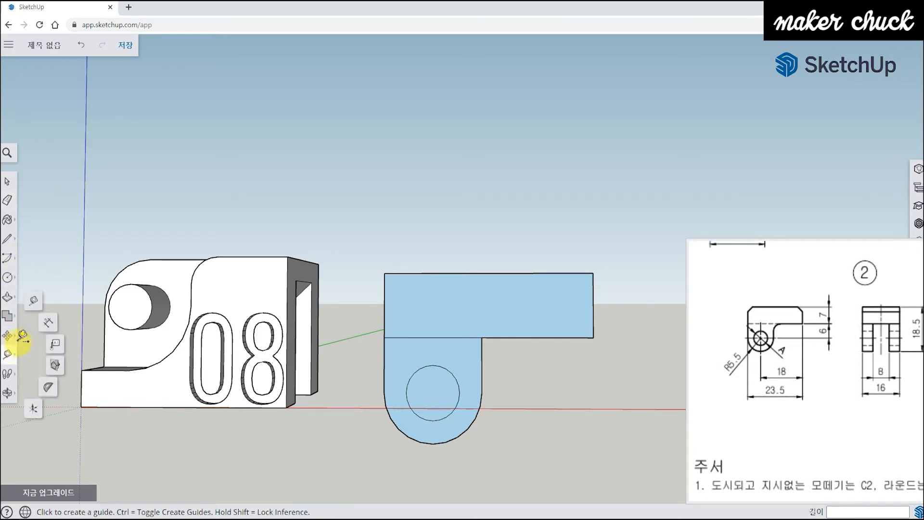
middle_click_drag(544, 370, 548, 355)
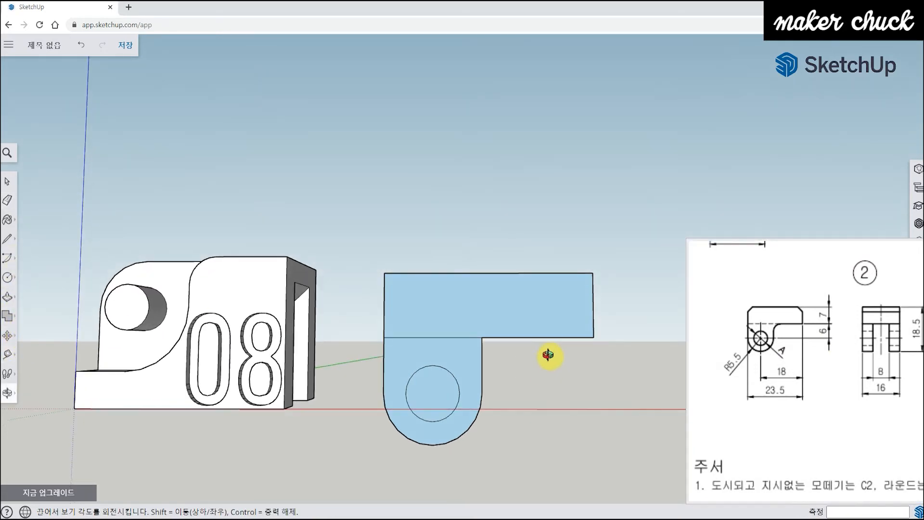
left_click(482, 357)
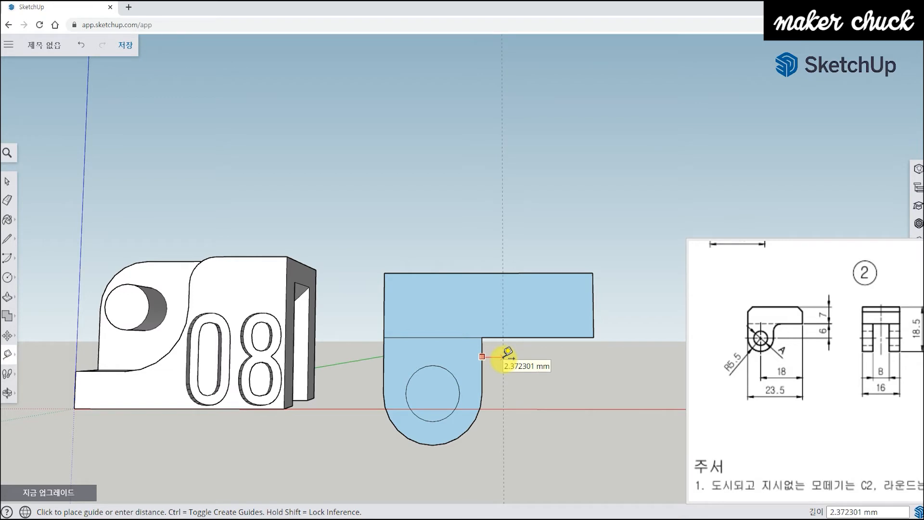
type("3")
key("Return")
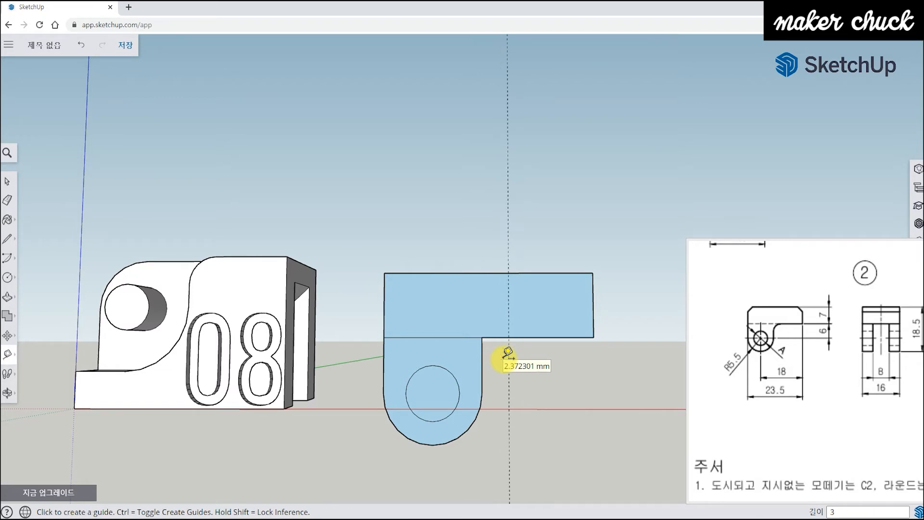
left_click(538, 338)
type("3")
key("Return")
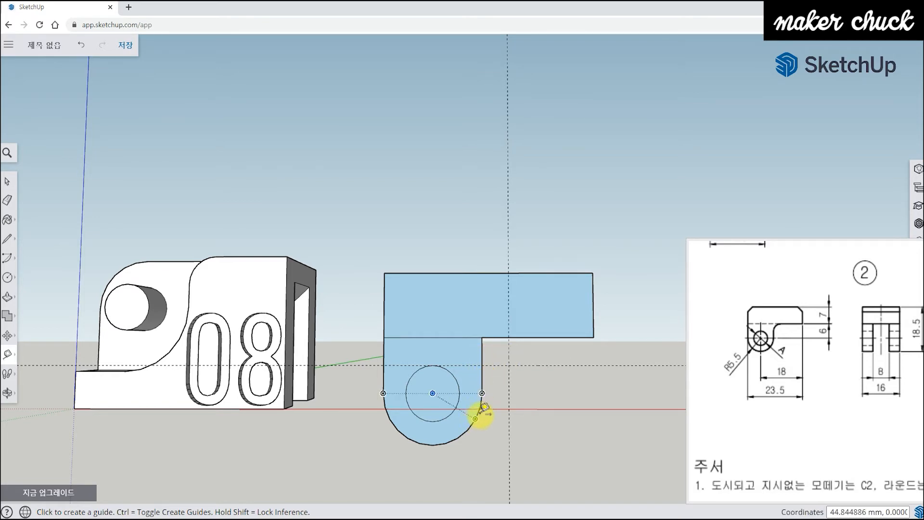
left_click(469, 428)
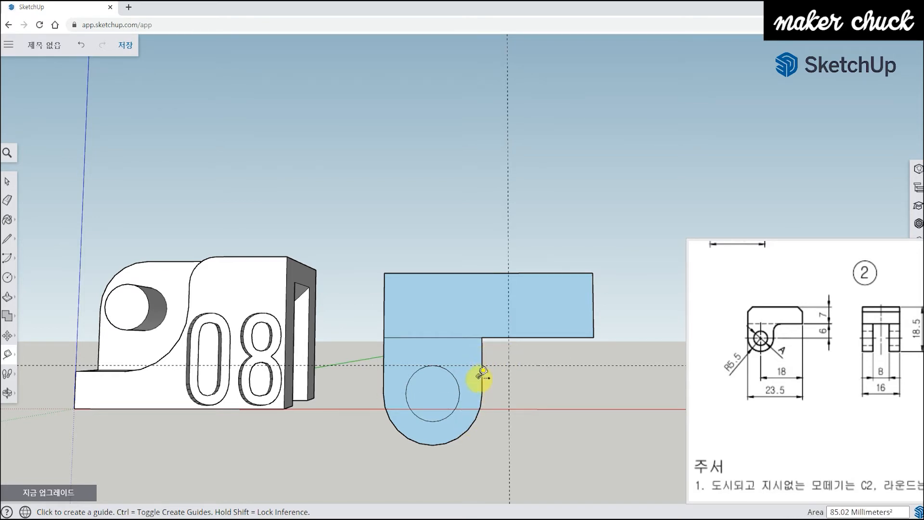
middle_click_drag(505, 354, 392, 355)
- Draw a 3 mm radius circle centred on the guide intersection, tangent to the leg and the arm
left_click(8, 279)
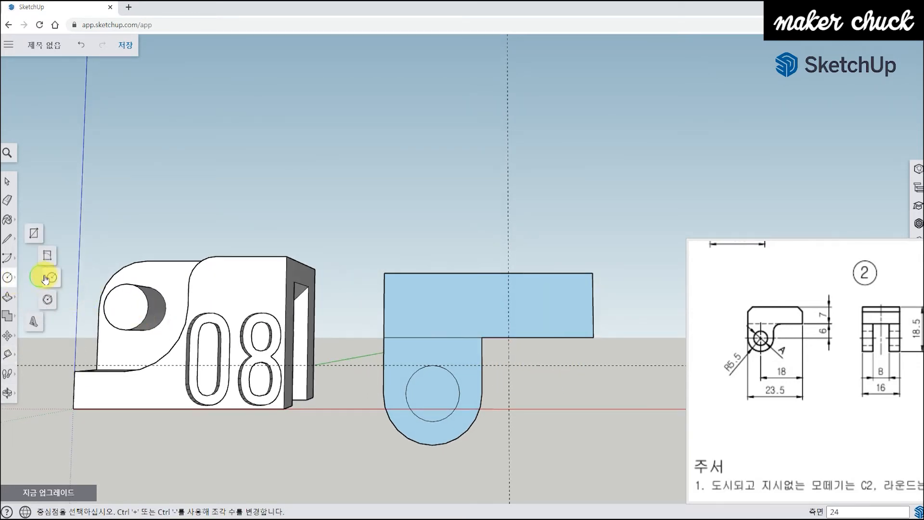
left_click(510, 364)
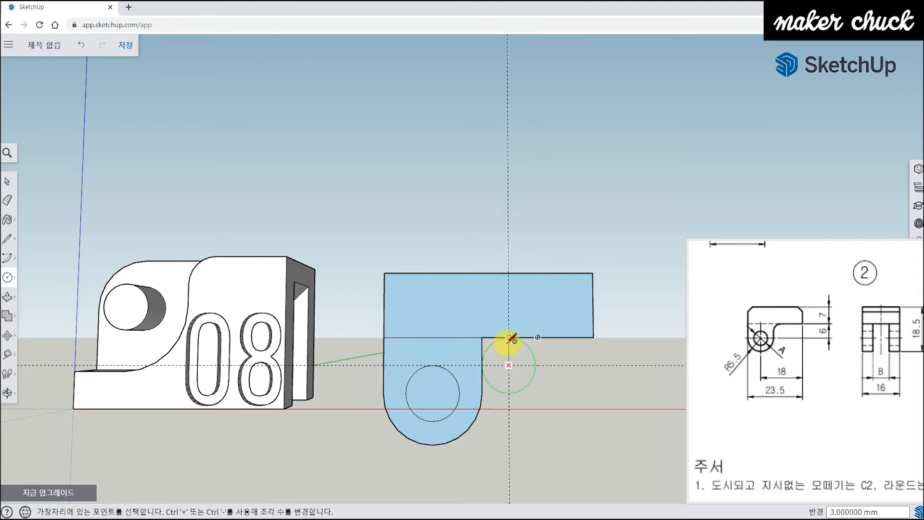
left_click(483, 365)
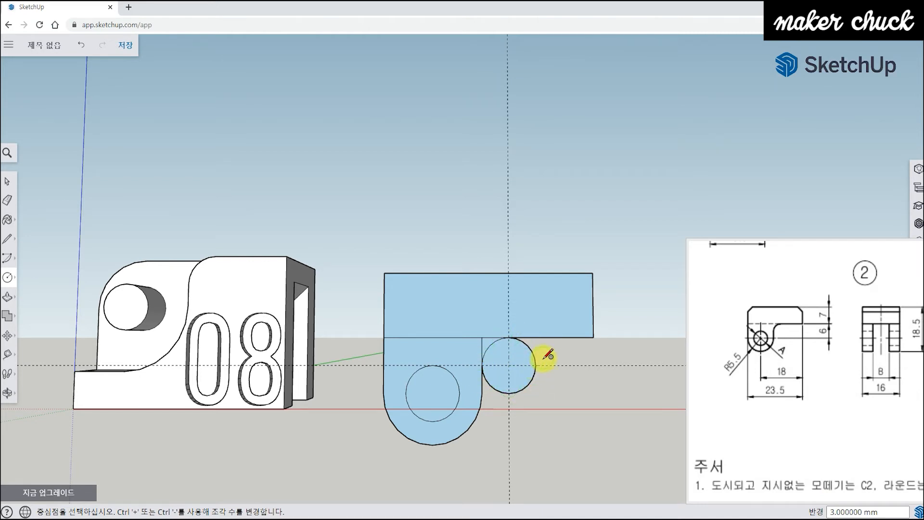
- Erase the guides, the circle's outer arc and the sharp corner edges to leave a 3 mm fillet between leg and arm
scroll(544, 355, "up", 2)
left_click(8, 200)
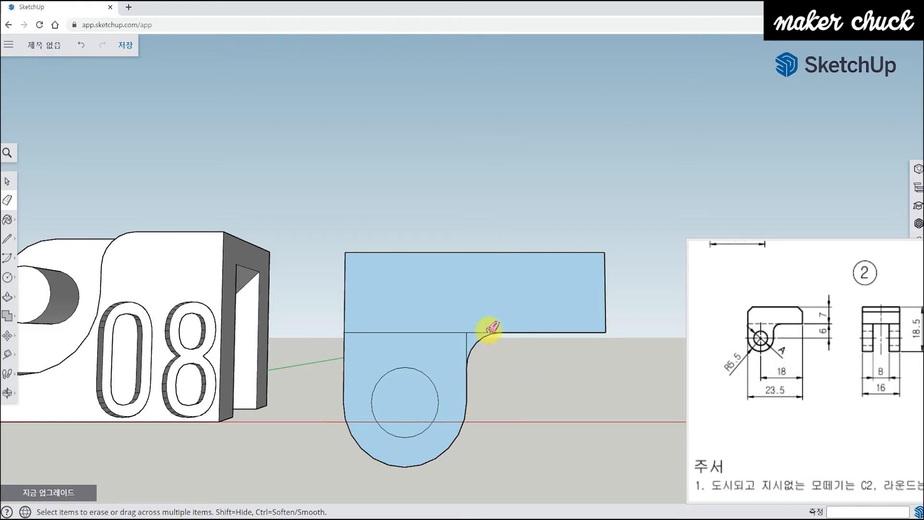
mouse_move(458, 355)
middle_mouse_down()
mouse_move(511, 398)
mouse_move(509, 383)
mouse_move(501, 417)
middle_mouse_up()
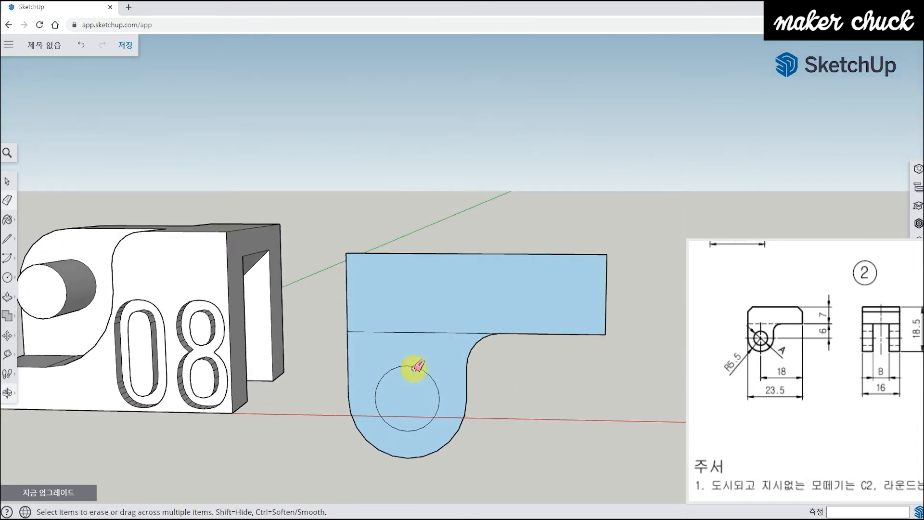
mouse_move(398, 273)
middle_mouse_down()
mouse_move(561, 415)
mouse_move(619, 392)
middle_mouse_up()
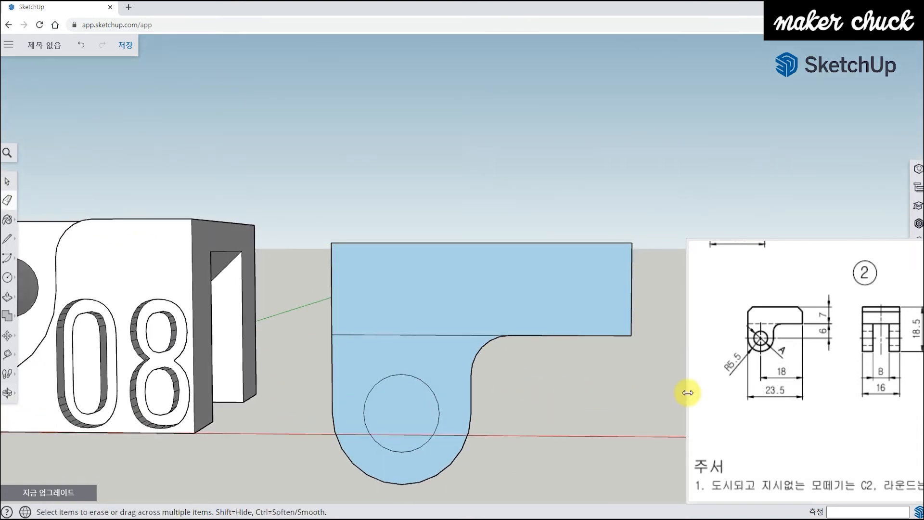
- Following the C2 note in the reference drawing, place guides 2 mm inside the arm's left, upper and right edges
left_click(809, 343)
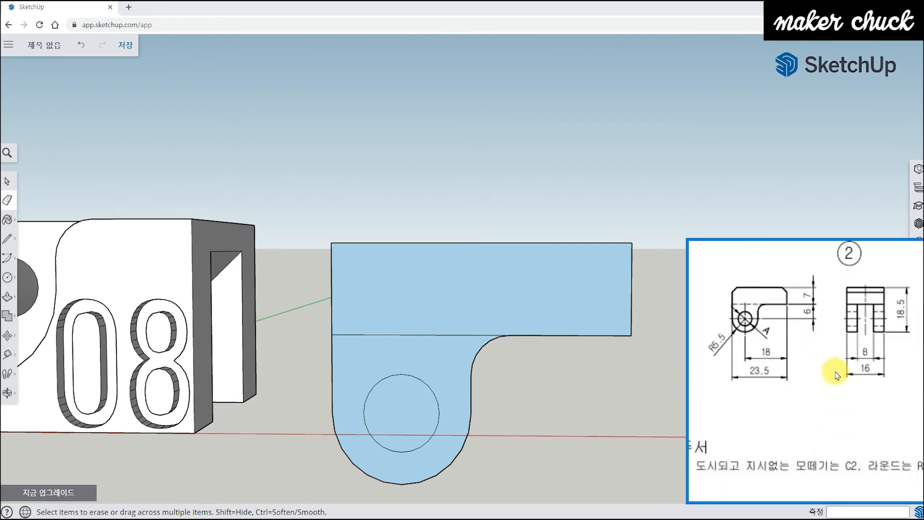
scroll(818, 356, "up", 2)
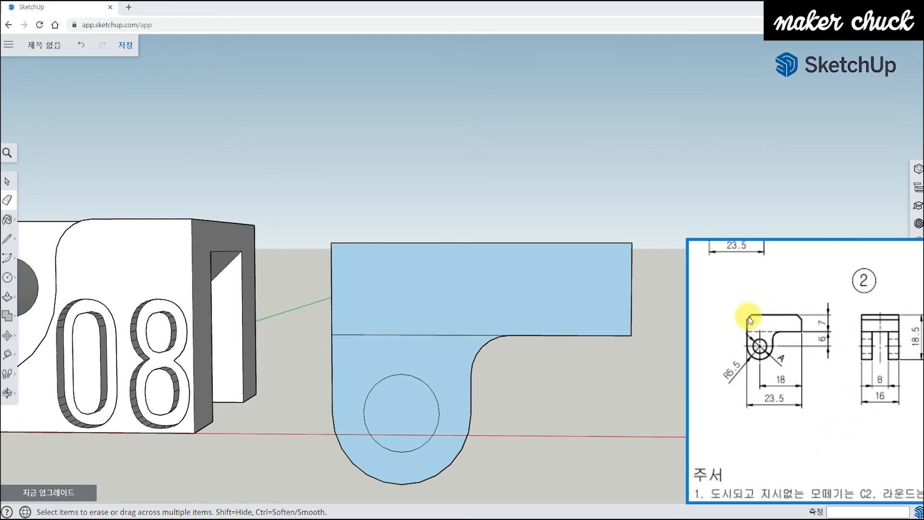
scroll(816, 385, "down", 2)
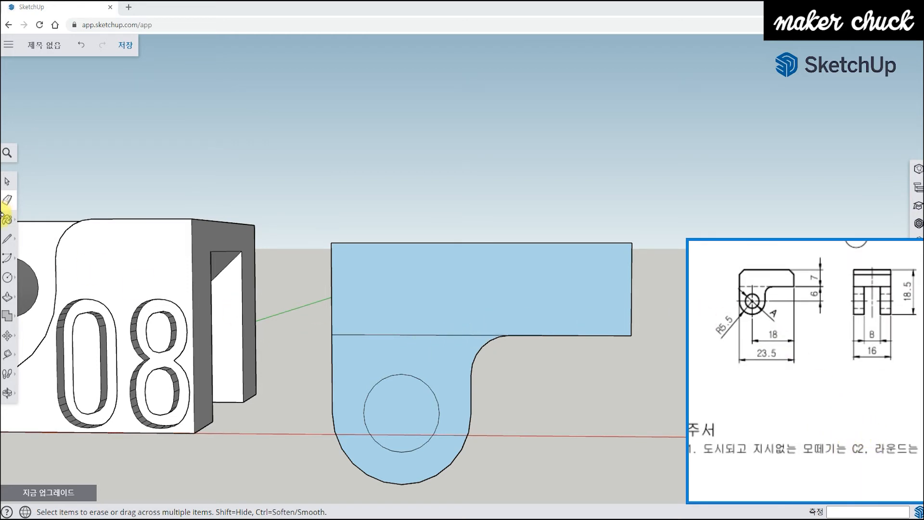
left_click(7, 354)
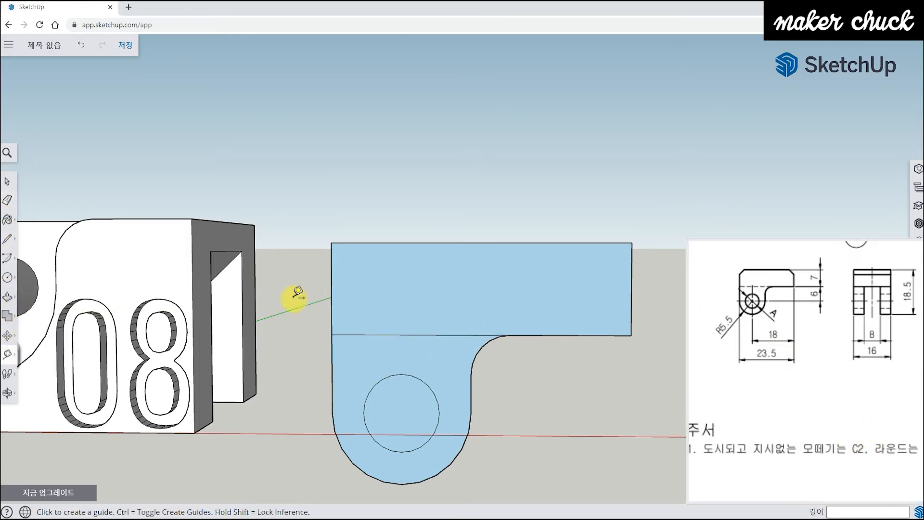
left_click(331, 275)
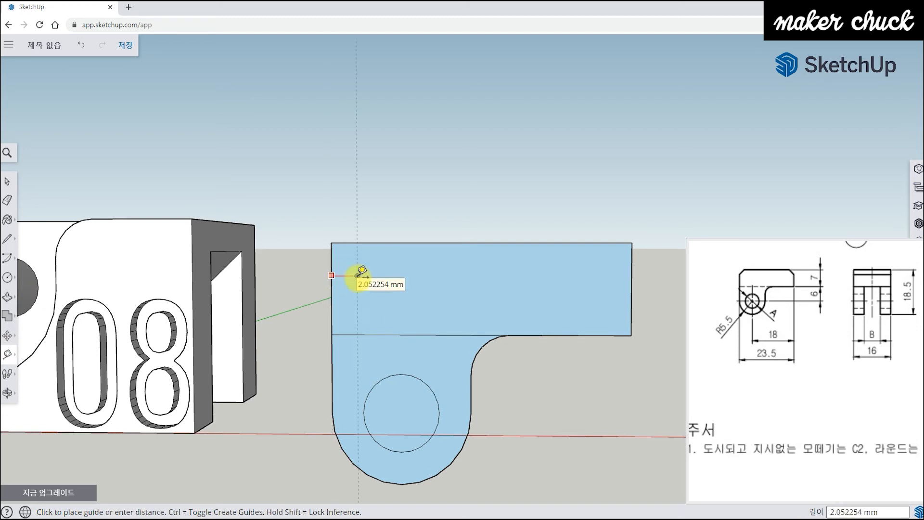
left_click(358, 270)
left_click(392, 242)
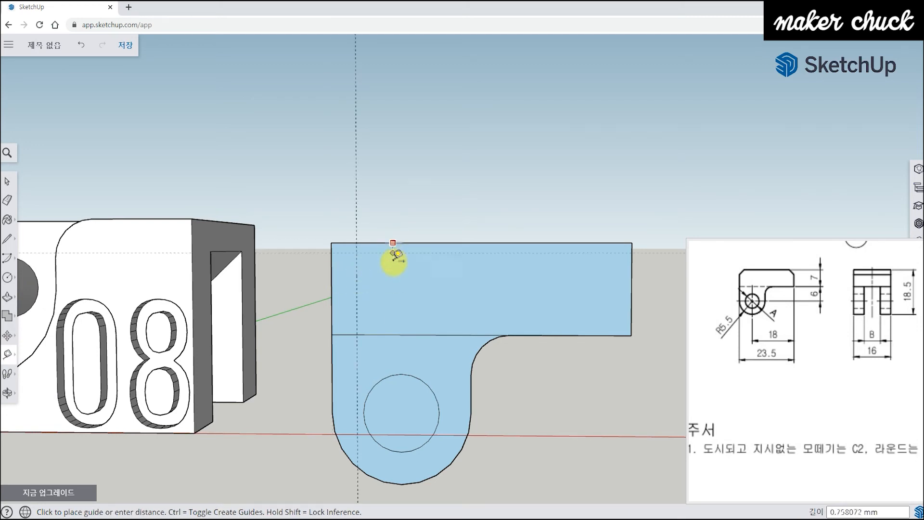
type("7")
key("Return")
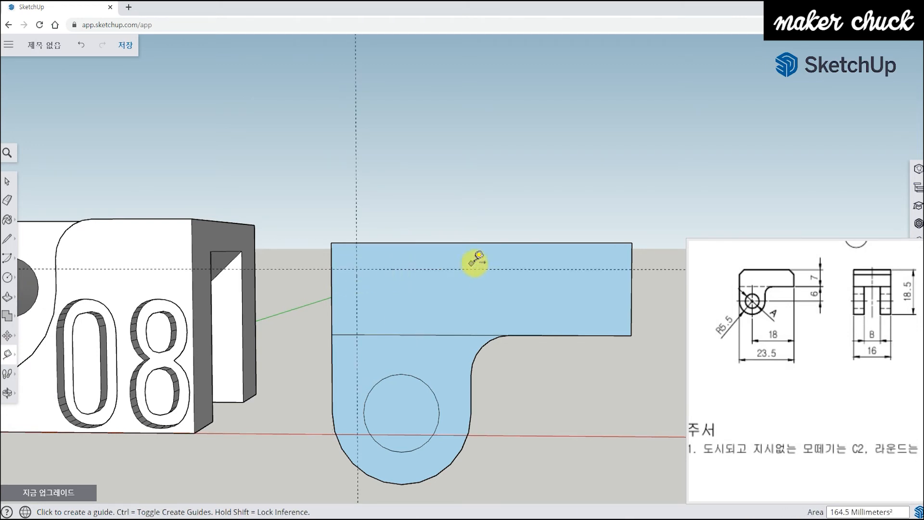
left_click(631, 290)
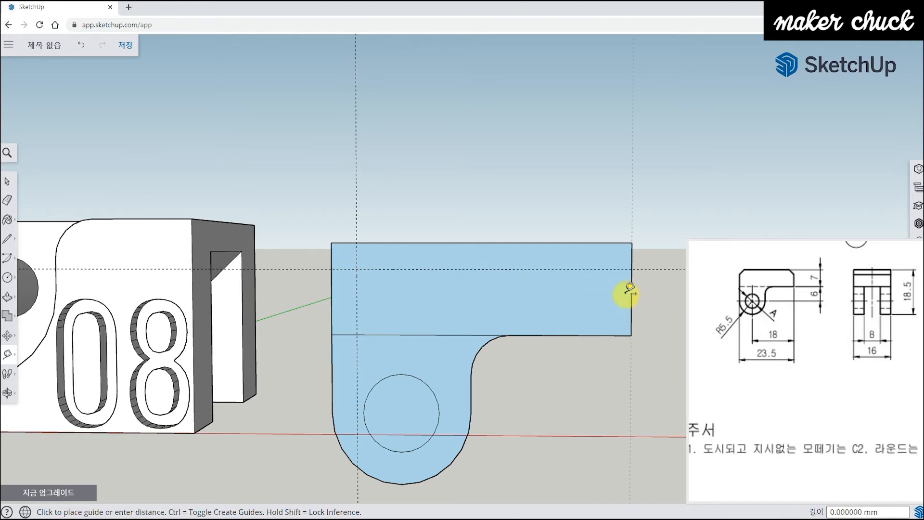
key("Return")
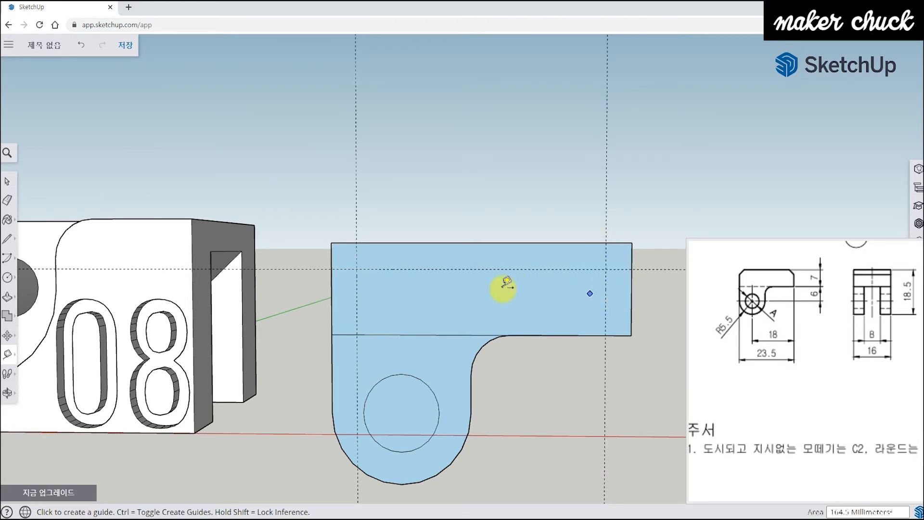
- Draw diagonal lines across the arm's two upper corners between the guide intersections to form 2 mm chamfers
left_click(8, 239)
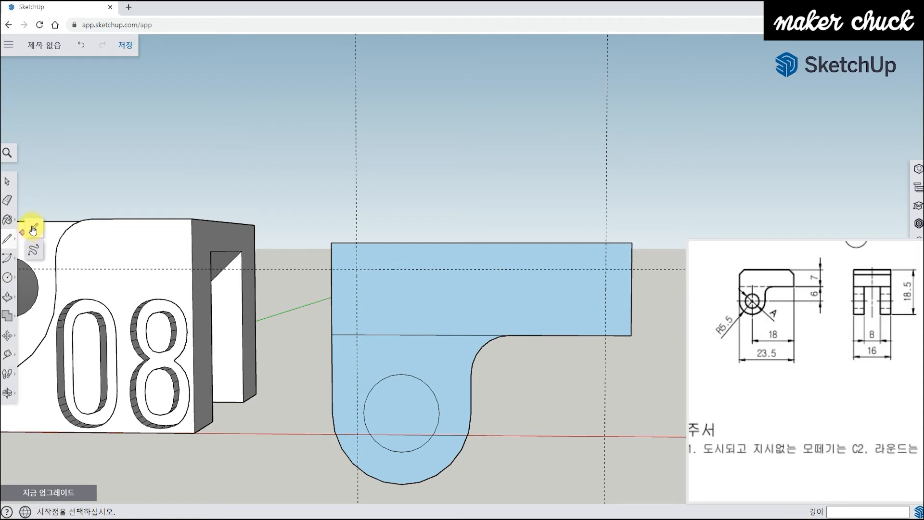
left_click(357, 243)
left_click(332, 269)
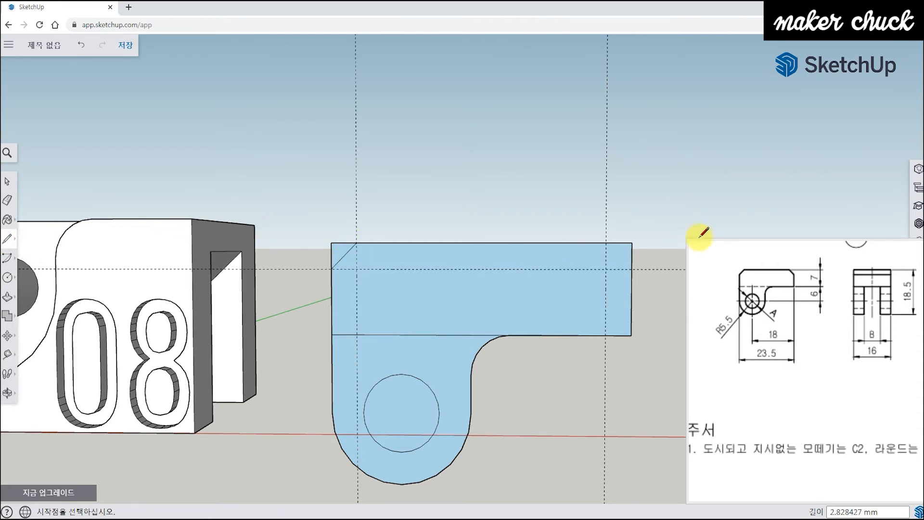
left_click(607, 243)
left_click(631, 268)
- Erase the two sharp upper corners outside the chamfer lines and the three guides
left_click(8, 200)
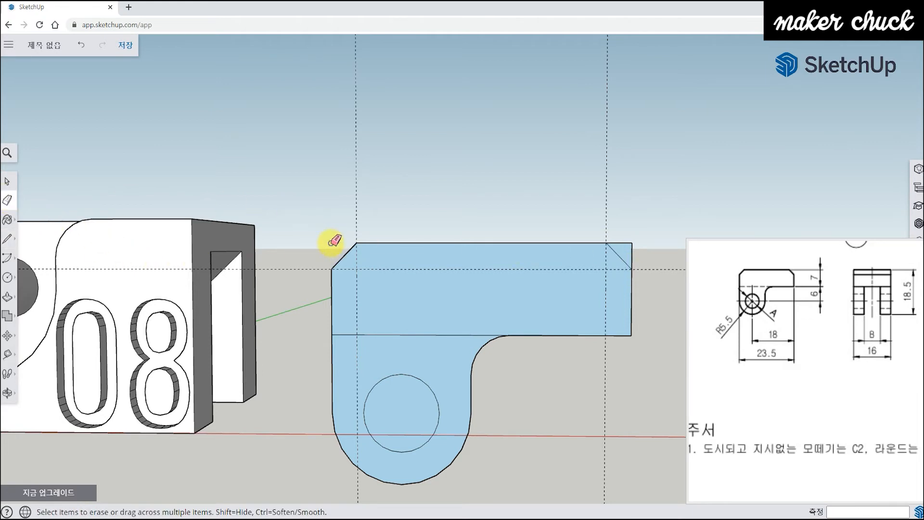
left_click(378, 271)
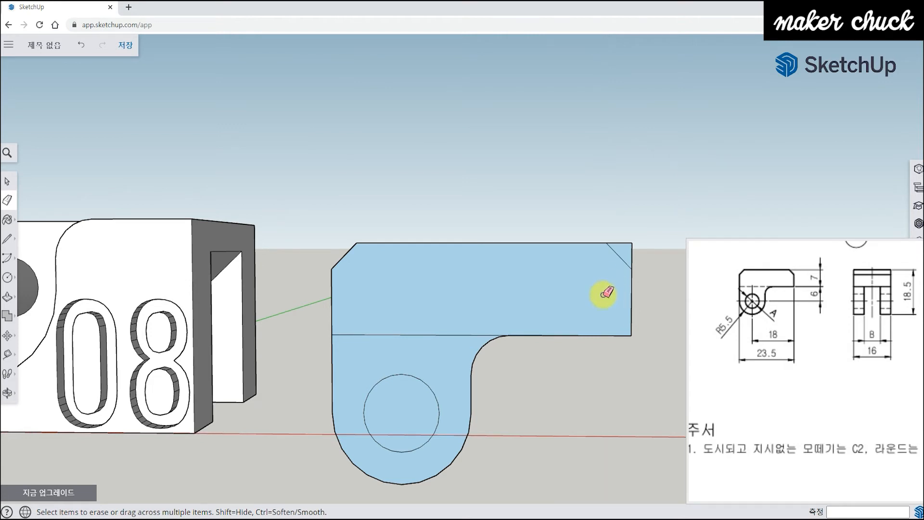
left_click_drag(633, 248, 646, 237)
- Delete the circular face in the leg to open the pin hole
mouse_move(647, 238)
middle_mouse_down()
mouse_move(565, 284)
mouse_move(486, 367)
middle_mouse_up()
left_click(8, 183)
left_click(443, 362)
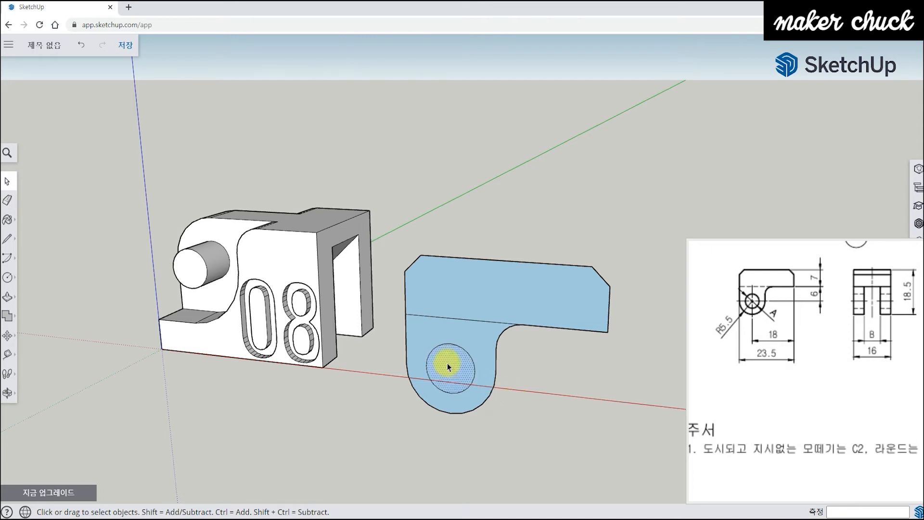
key("Delete")
mouse_move(580, 357)
middle_mouse_down()
mouse_move(614, 378)
mouse_move(592, 383)
mouse_move(619, 331)
mouse_move(636, 337)
middle_mouse_up()
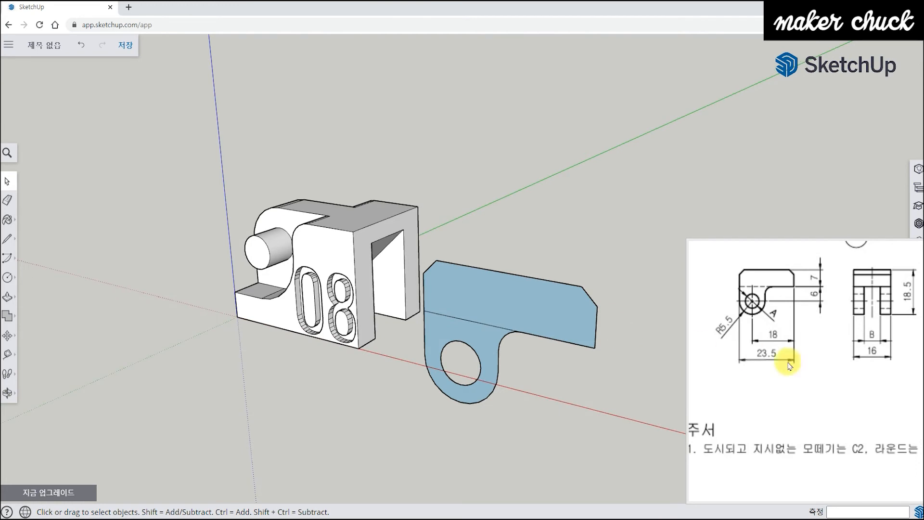
- Check part 2's width in the reference drawing and extrude the chamfered arm face 16 mm backward
left_click(819, 315)
scroll(821, 322, "up", 3)
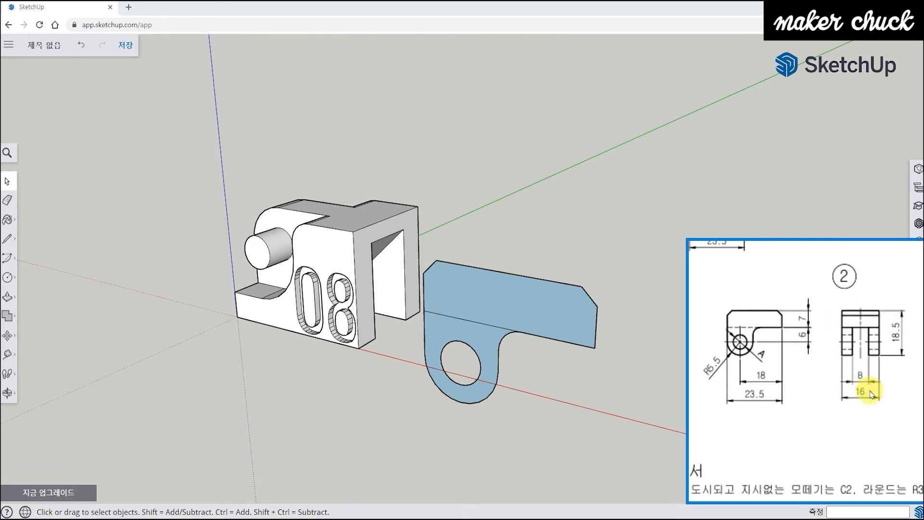
left_click(7, 297)
left_click(35, 278)
left_click_drag(460, 295, 518, 292)
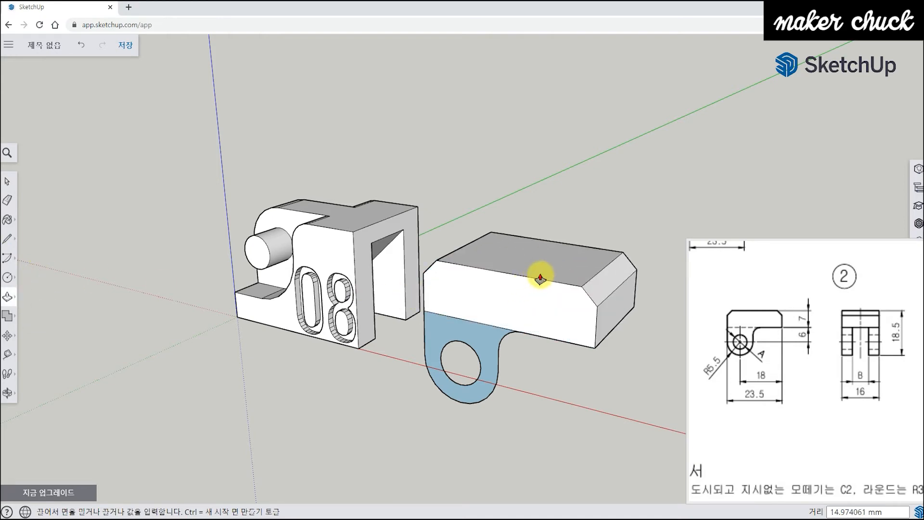
key("Return")
- Delete the arm's front face and rebuild it by retracing its chamfer edge
middle_click_drag(595, 223, 478, 308)
key("space")
key("Delete")
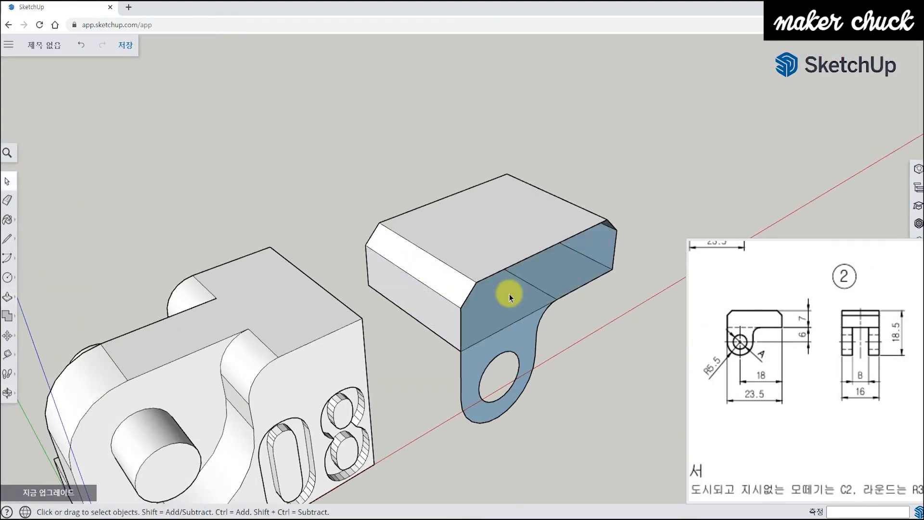
left_click(8, 238)
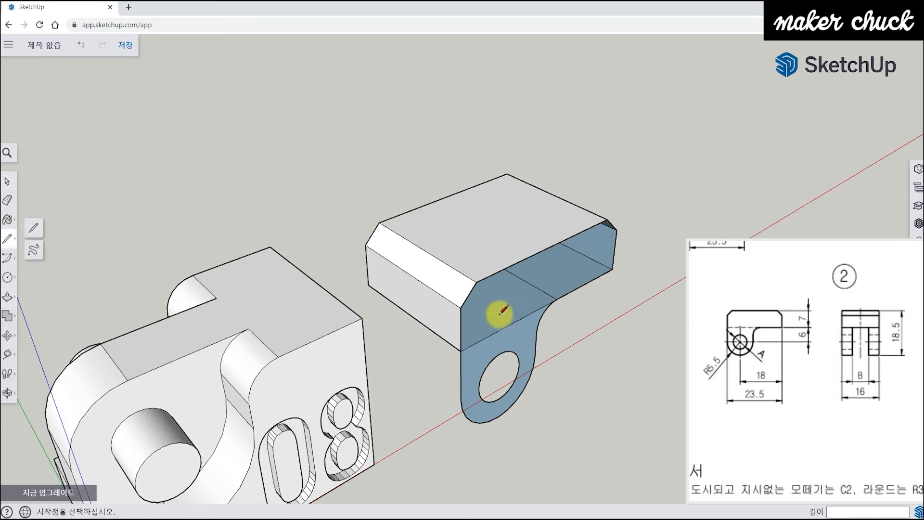
left_click(462, 303)
left_click(477, 281)
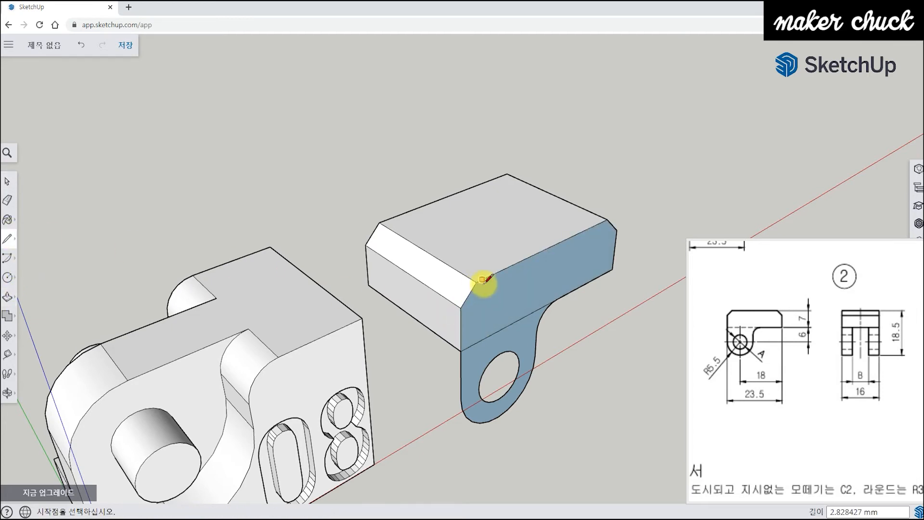
- Reverse the arm's rebuilt front face so its front side points outward
middle_click_drag(619, 289, 569, 351)
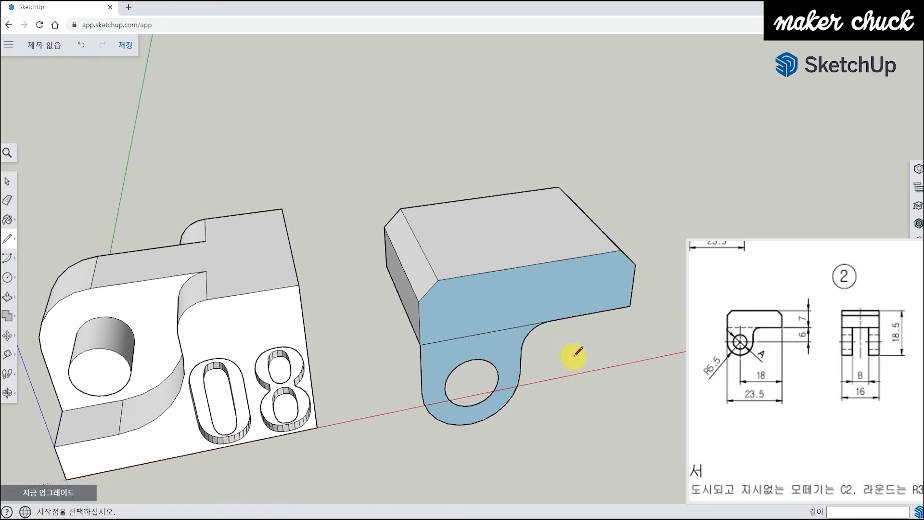
middle_click_drag(551, 320, 553, 305)
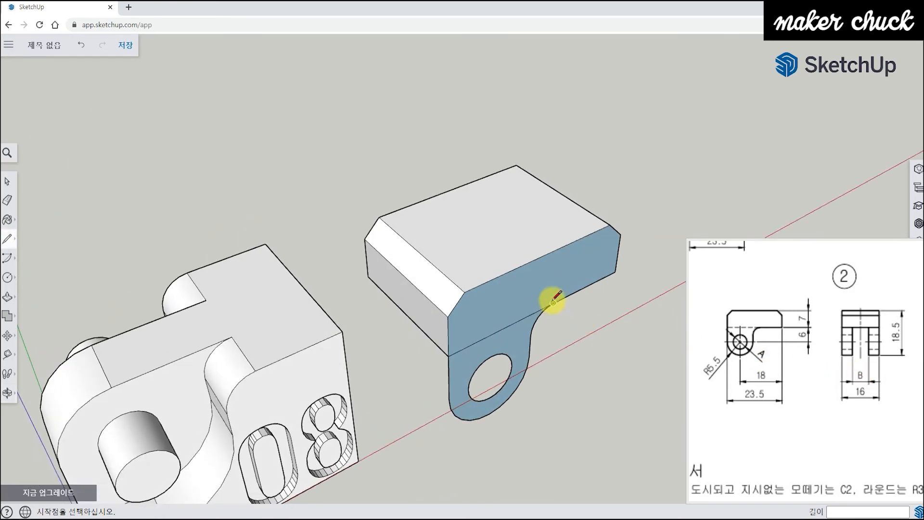
right_click(537, 275)
left_click(588, 428)
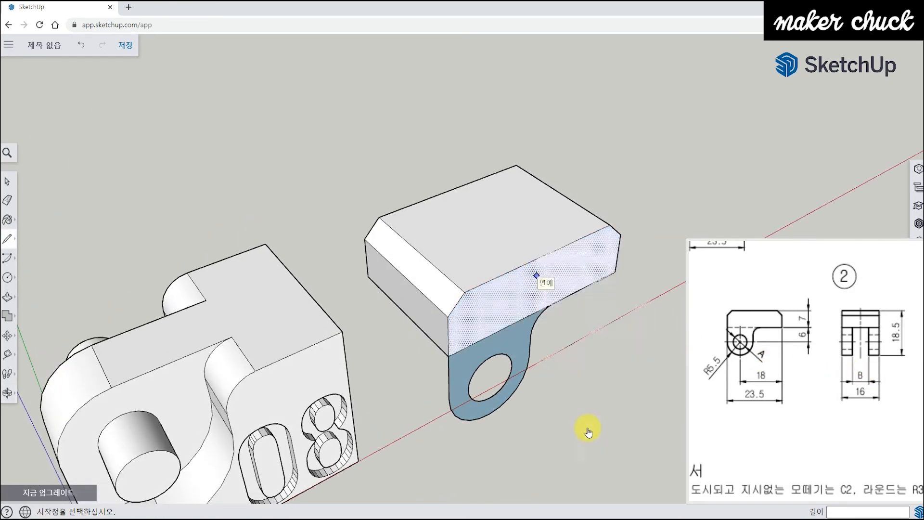
middle_click_drag(591, 375, 562, 355)
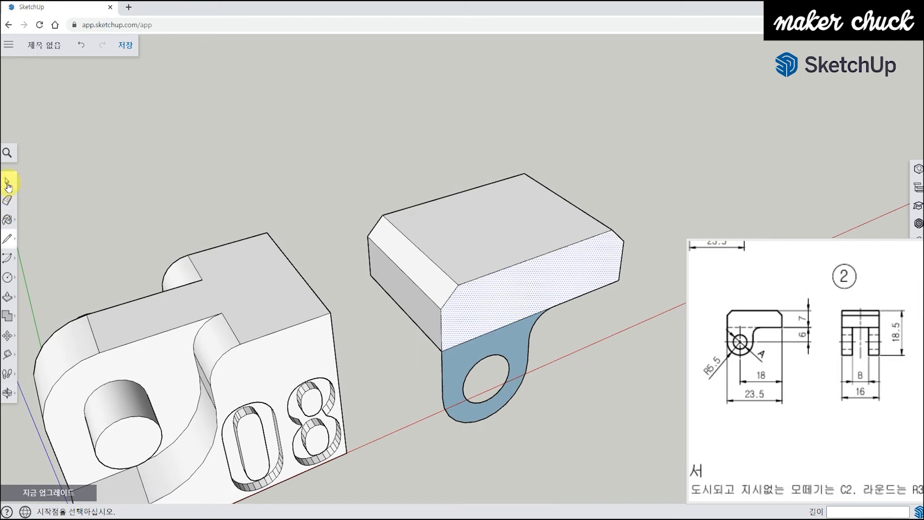
- Check the leg widths in the reference drawing and extrude the leg's holed face 4.5 mm backward under the arm
left_click(8, 296)
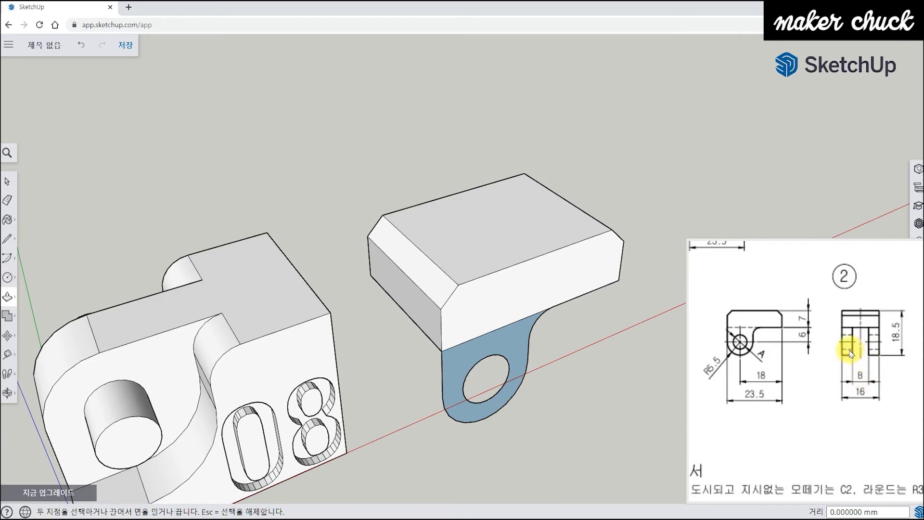
scroll(858, 378, "up", 5)
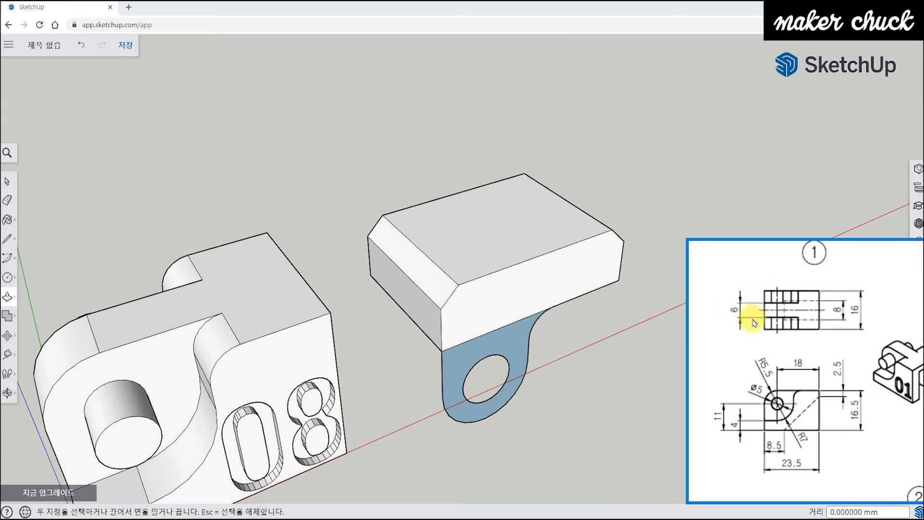
scroll(852, 423, "down", 5)
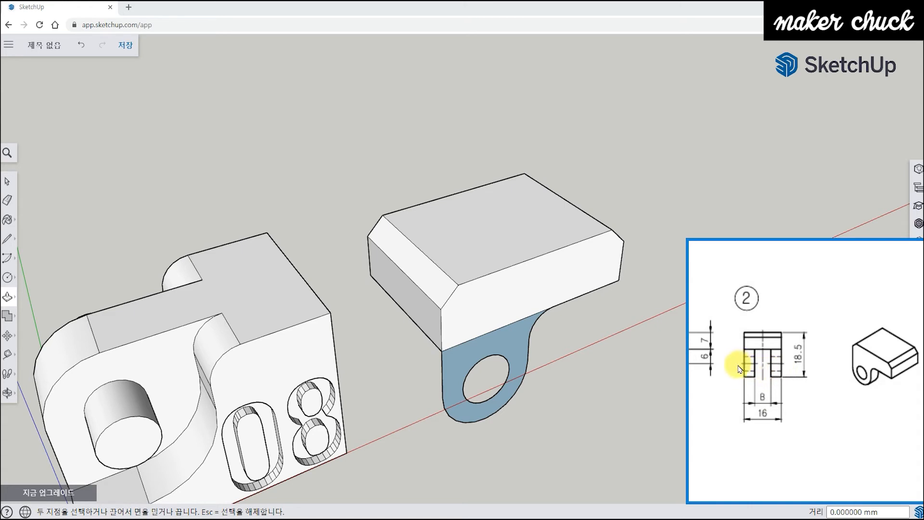
middle_click_drag(585, 334, 545, 342)
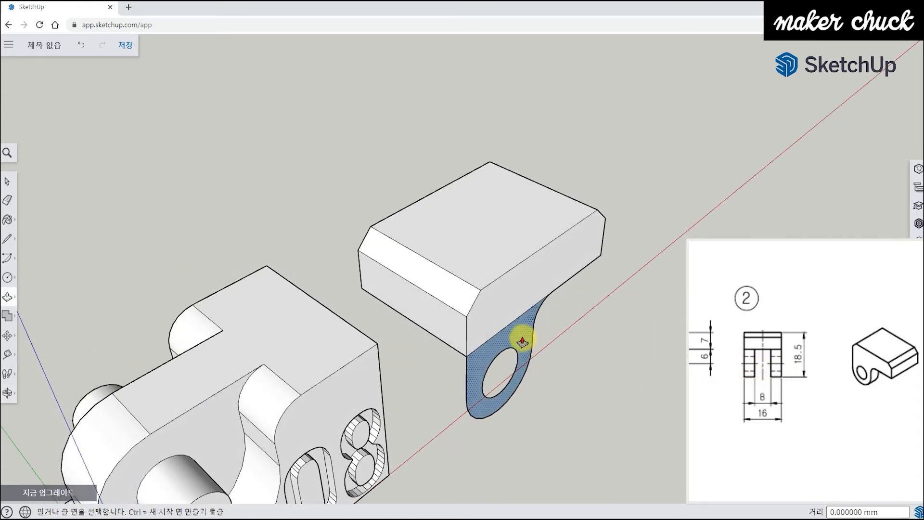
left_click(522, 342)
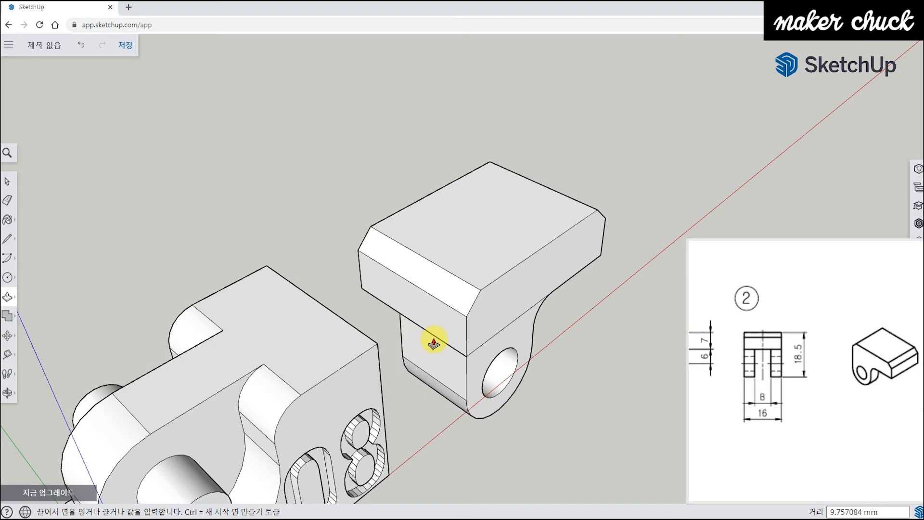
type("5")
key("Return")
- Copy the leg's holed front face to the arm's opposite side, from the arm's lower front corner to its lower back corner
scroll(587, 361, "up", 5)
middle_click_drag(587, 361, 502, 383)
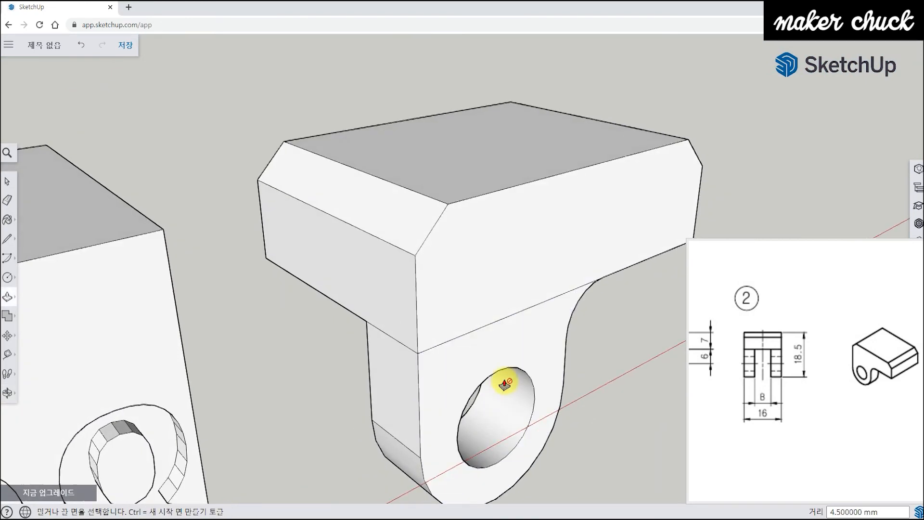
left_click(8, 183)
left_click(469, 372)
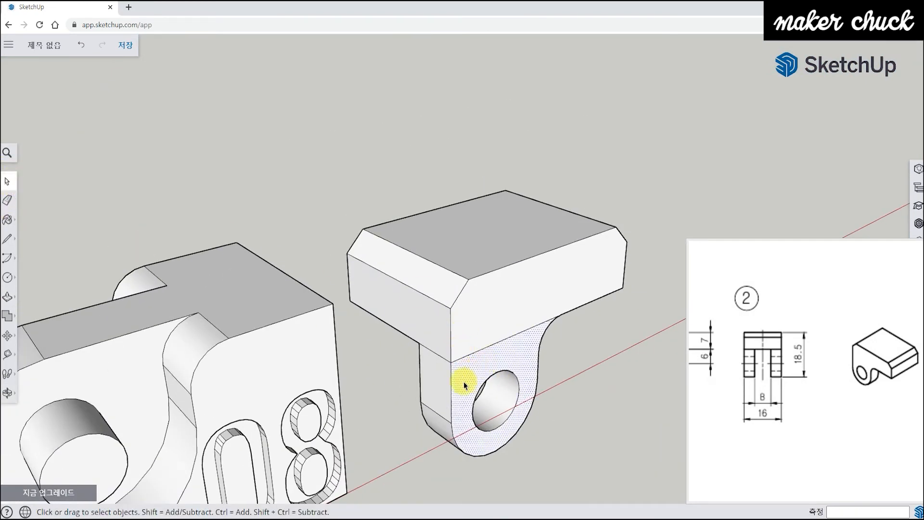
left_click(7, 336)
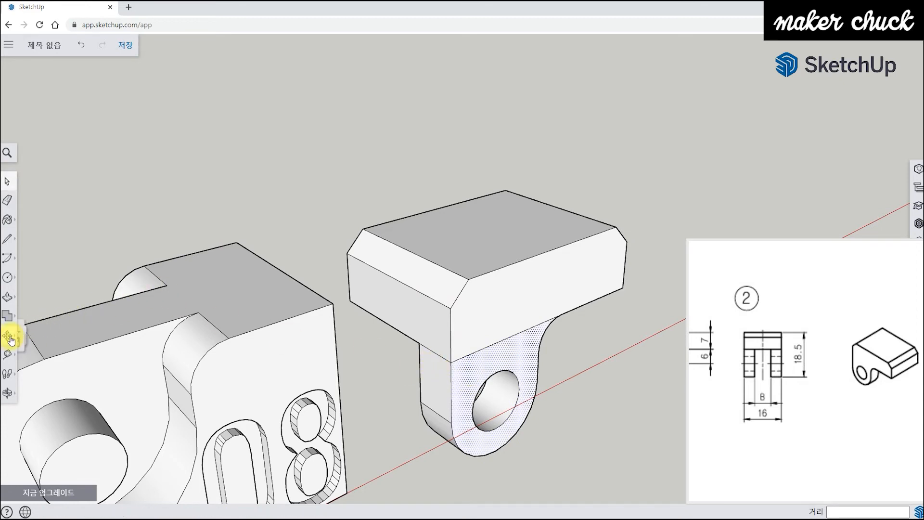
left_click(35, 316)
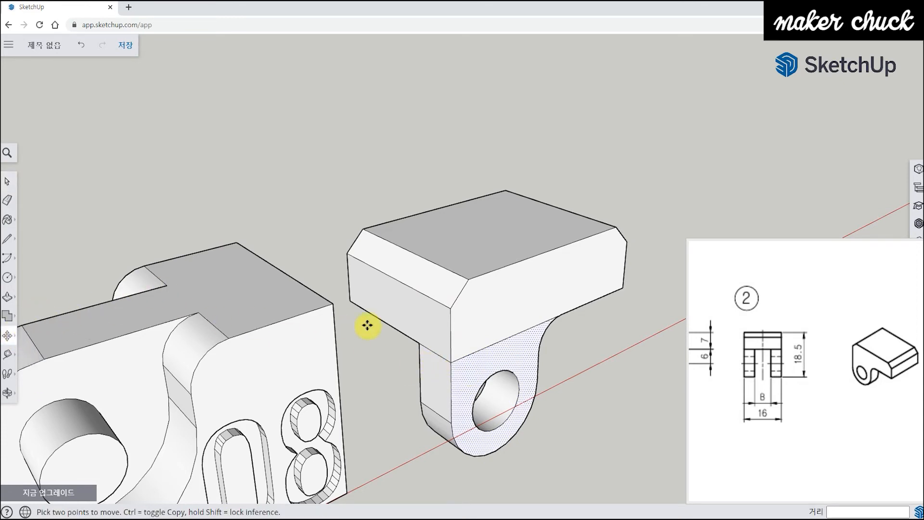
left_click(447, 363)
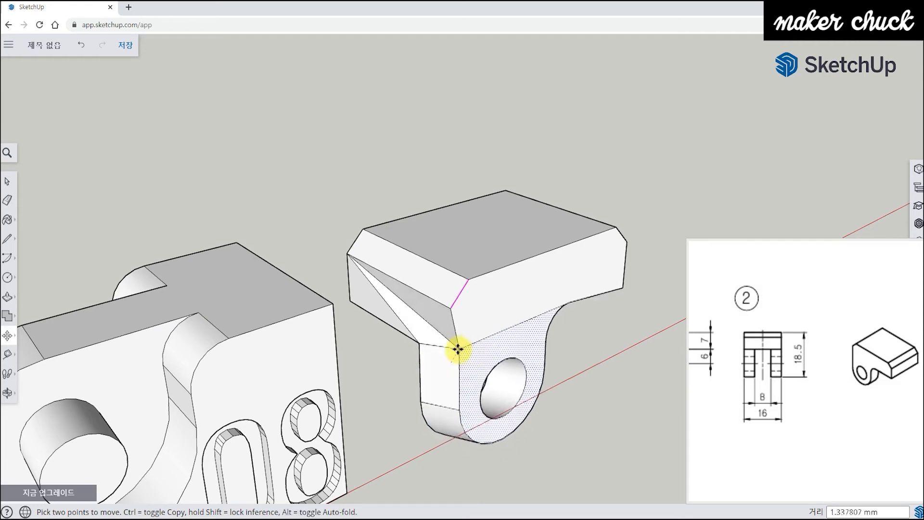
key("ctrl")
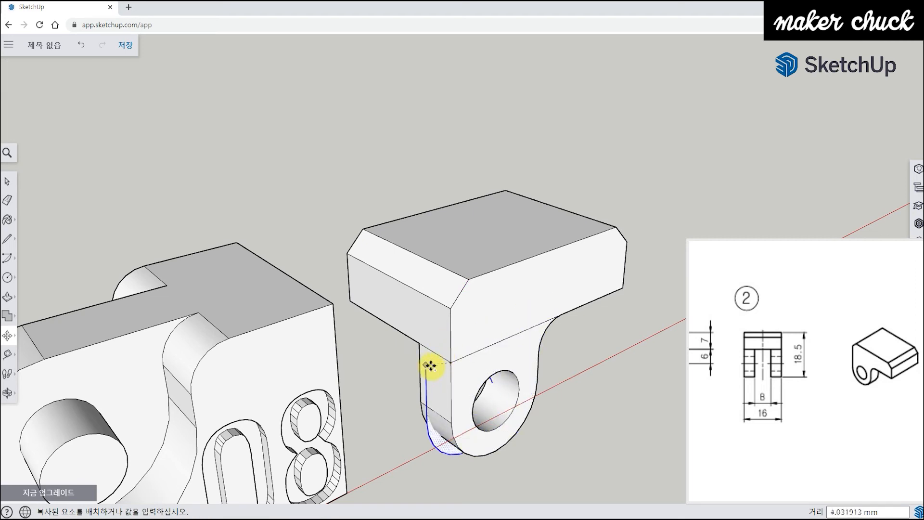
left_click(352, 302)
- Extrude the copied holed face 4.5 mm inward under the arm to form the second leg
middle_click_drag(116, 279, 419, 361)
left_click(10, 295)
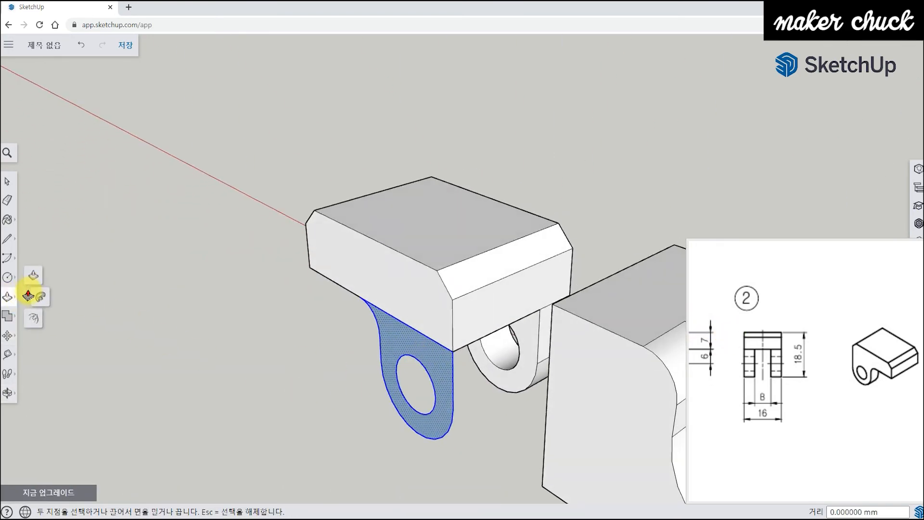
left_click(34, 278)
left_click(447, 373)
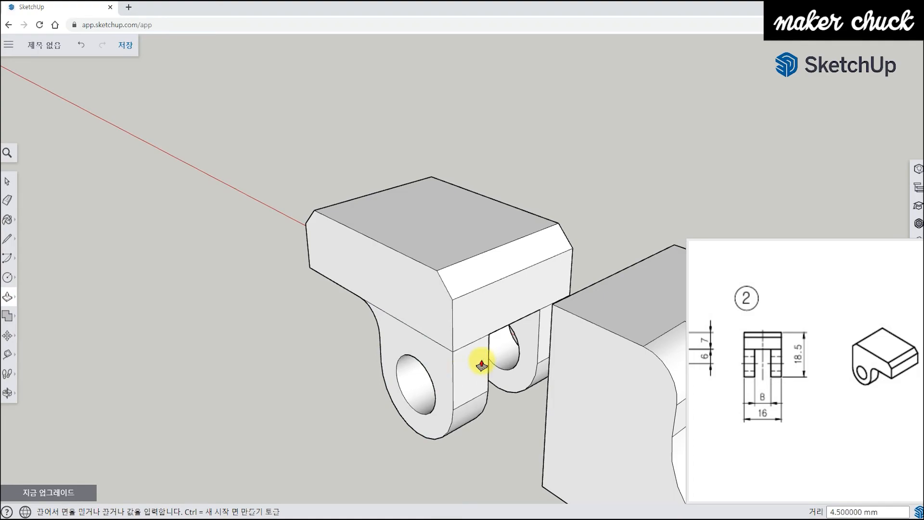
left_click(481, 362)
- Erase the seam edges between the arm and the two legs on part 2's outer side faces
scroll(485, 359, "up", 5)
middle_click_drag(501, 386, 550, 332)
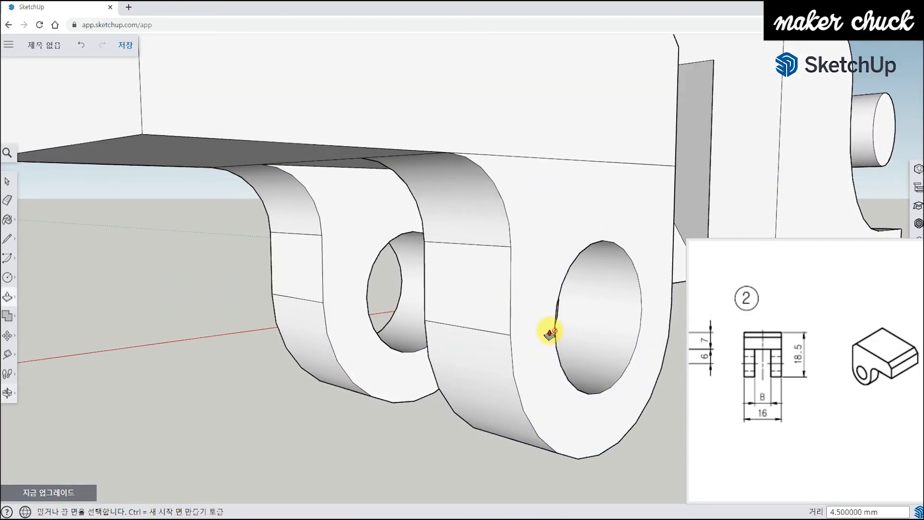
scroll(550, 332, "down", 5)
middle_click_drag(598, 258, 345, 348)
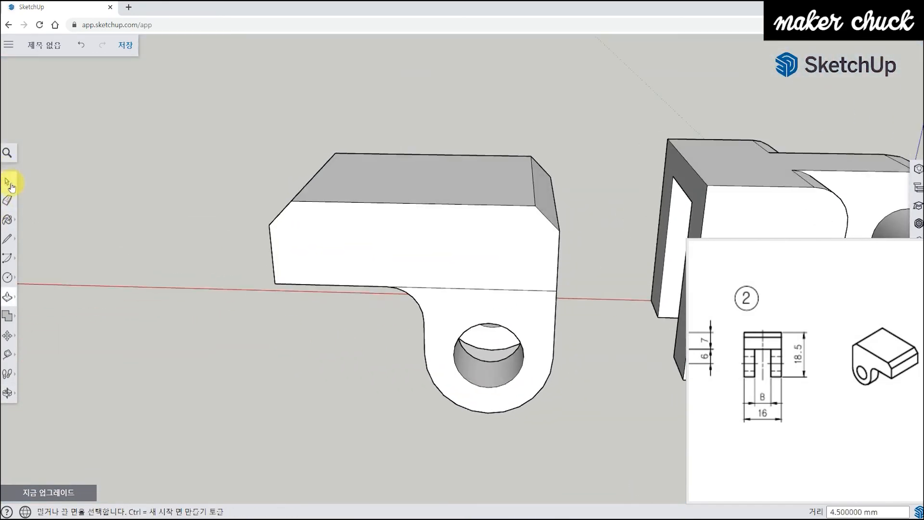
left_click(7, 201)
middle_click_drag(587, 279, 360, 288)
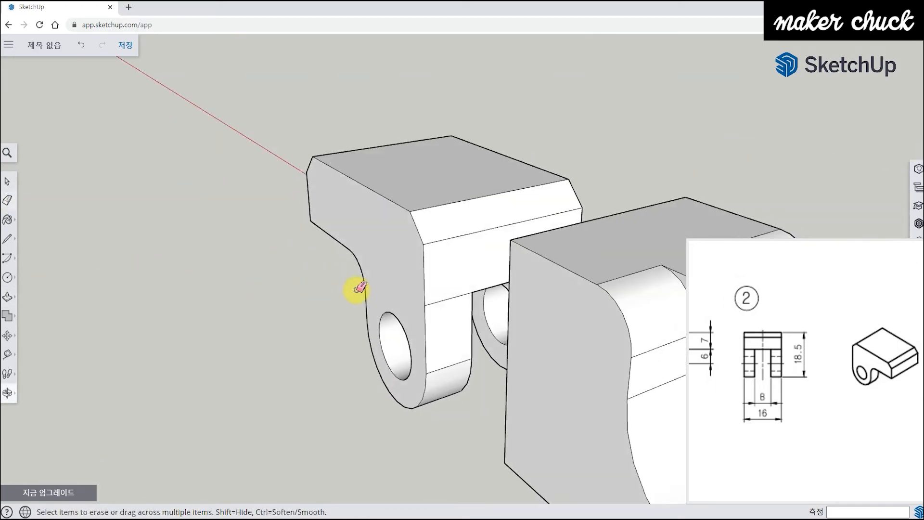
mouse_move(666, 179)
middle_mouse_down()
mouse_move(186, 233)
mouse_move(447, 294)
middle_mouse_up()
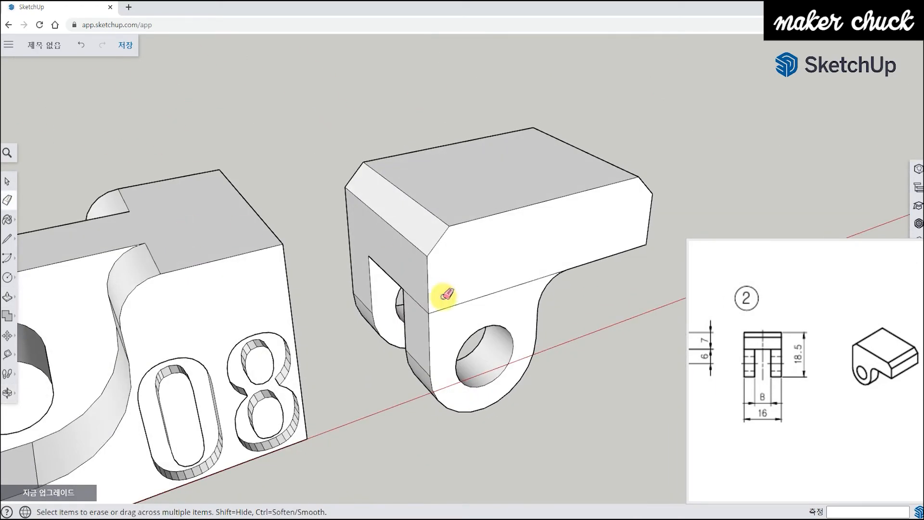
middle_click_drag(563, 305, 366, 132)
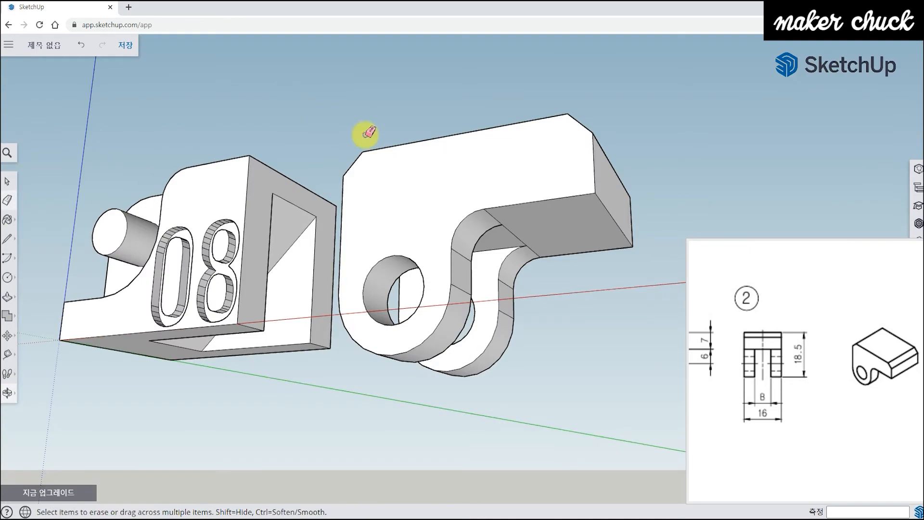
mouse_move(520, 236)
middle_mouse_down()
mouse_move(520, 289)
mouse_move(467, 155)
mouse_move(352, 303)
mouse_move(367, 322)
mouse_move(334, 305)
mouse_move(417, 245)
middle_mouse_up()
- Try to erase the seam edges on a leg's curved side and under the arm, undoing each erasure
left_click(391, 289)
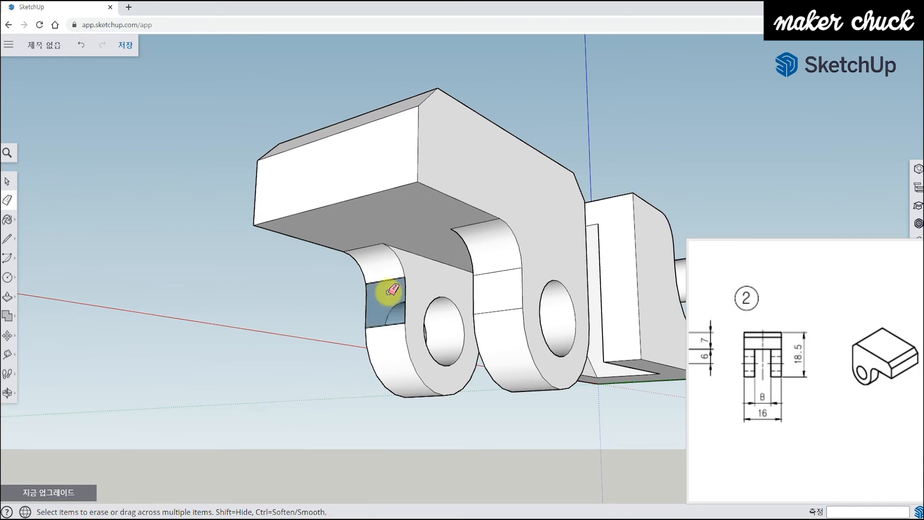
middle_click_drag(397, 297, 526, 264)
mouse_move(462, 256)
middle_mouse_down()
mouse_move(509, 399)
mouse_move(613, 384)
mouse_move(524, 354)
mouse_move(488, 328)
middle_mouse_up()
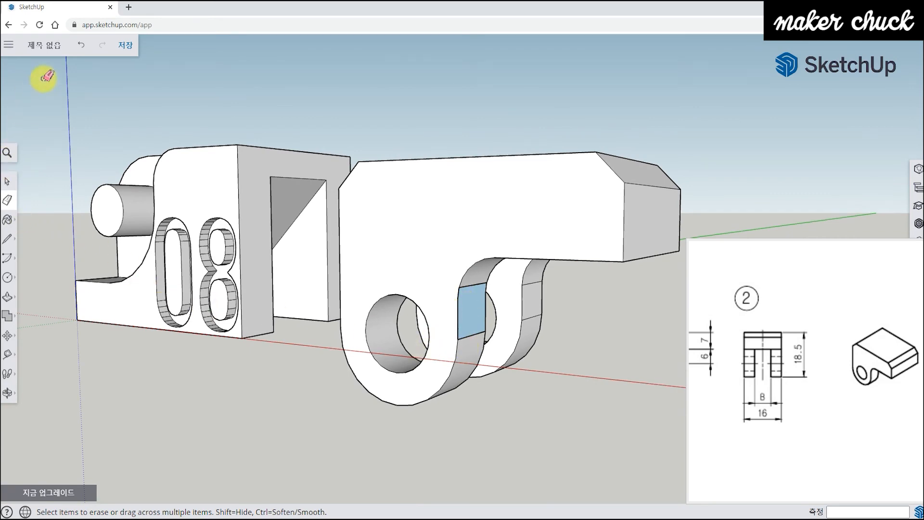
left_click(82, 45)
middle_click_drag(485, 470, 396, 97)
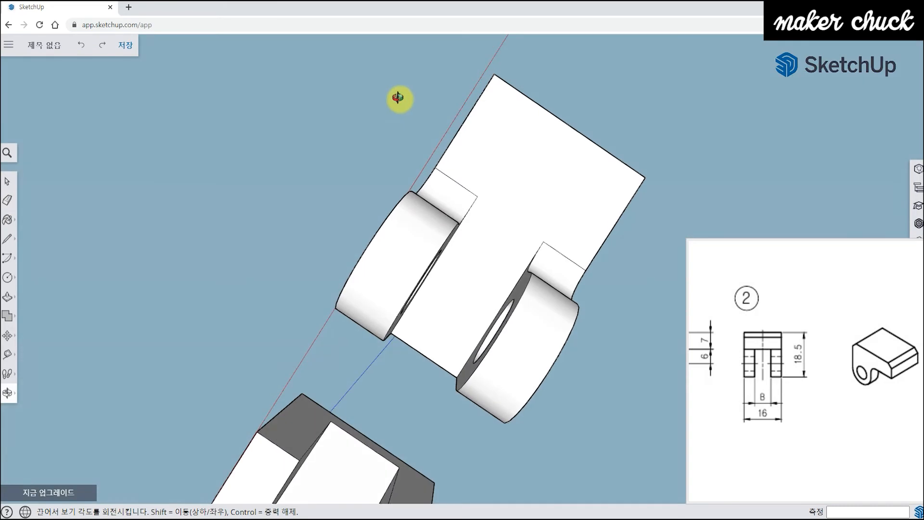
middle_click_drag(452, 177, 424, 231)
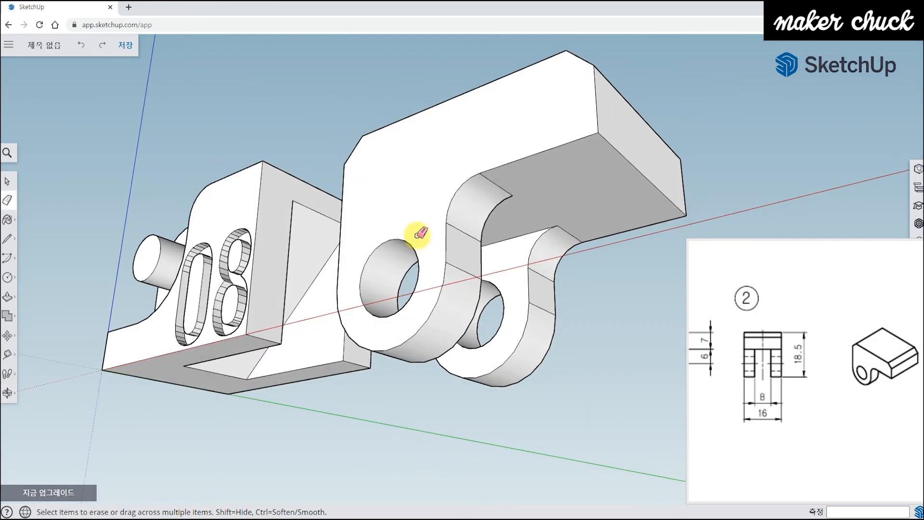
left_click(495, 184)
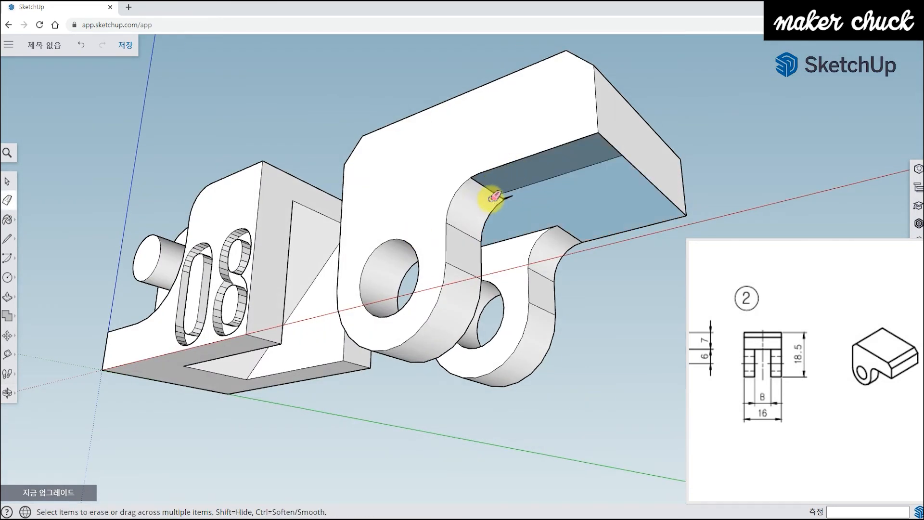
left_click(81, 45)
- Select all connected geometry of part 2 and make it a group
mouse_move(356, 252)
middle_mouse_down()
mouse_move(447, 183)
mouse_move(491, 412)
mouse_move(553, 406)
mouse_move(666, 319)
mouse_move(438, 344)
middle_mouse_up()
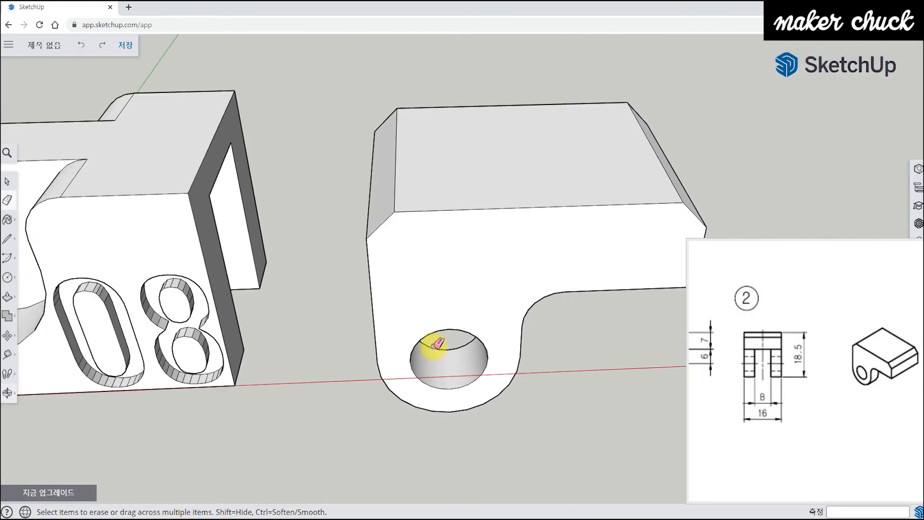
scroll(453, 318, "down", 5)
middle_click_drag(470, 290, 268, 365)
mouse_move(478, 388)
middle_mouse_down()
mouse_move(423, 207)
mouse_move(421, 305)
middle_mouse_up()
scroll(408, 238, "up", 3)
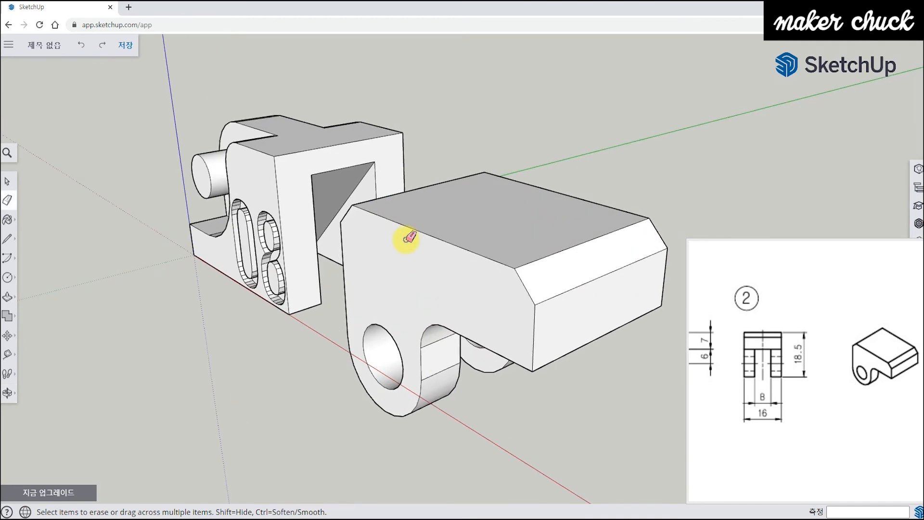
left_click(7, 181)
middle_click_drag(367, 347, 512, 255)
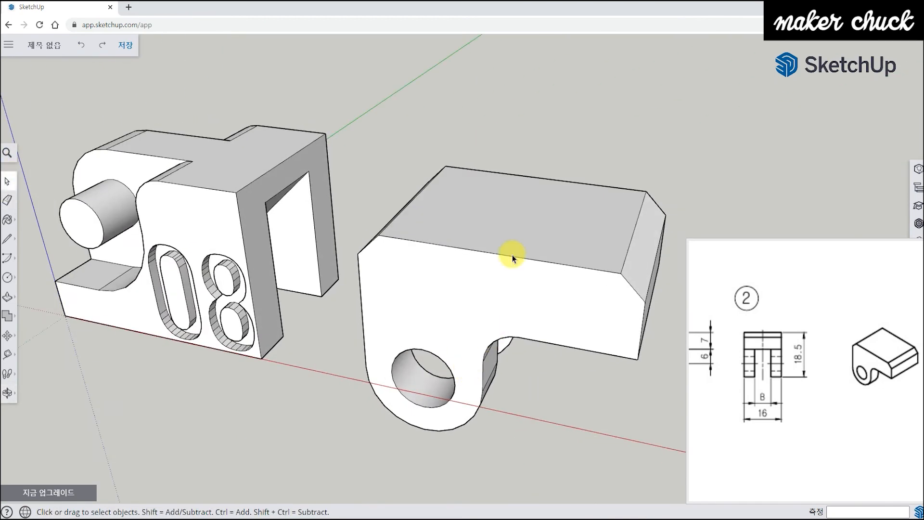
triple_click(512, 255)
right_click(512, 255)
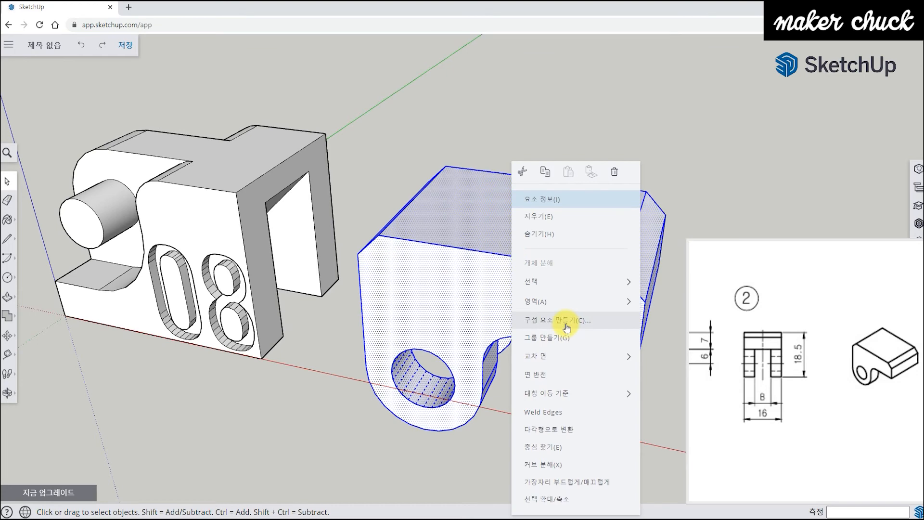
left_click(563, 336)
mouse_move(564, 337)
middle_mouse_down()
mouse_move(514, 408)
mouse_move(464, 443)
mouse_move(368, 305)
mouse_move(470, 368)
middle_mouse_up()
- Check the assembled view in the reference drawing and move part 2 by the arm's lower end corner onto part 1's upper front corner
left_click(788, 390)
scroll(799, 392, "up", 3)
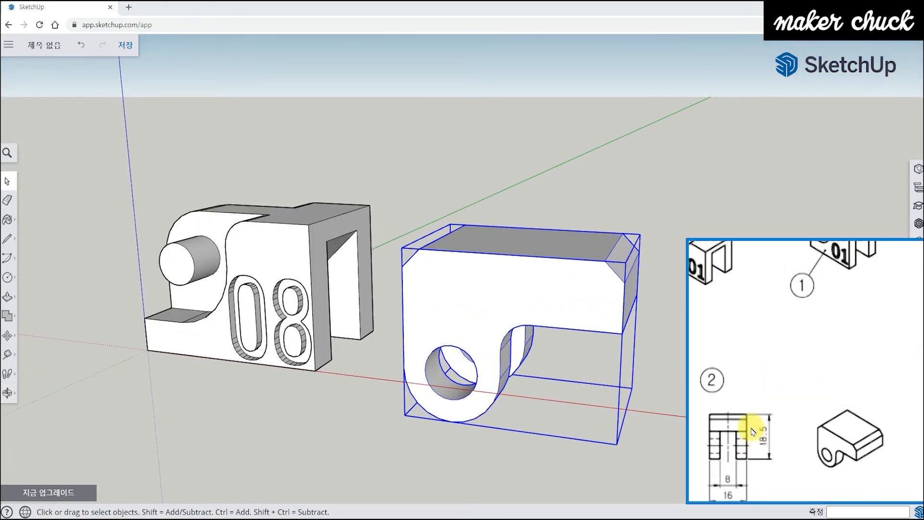
scroll(815, 393, "down", 3)
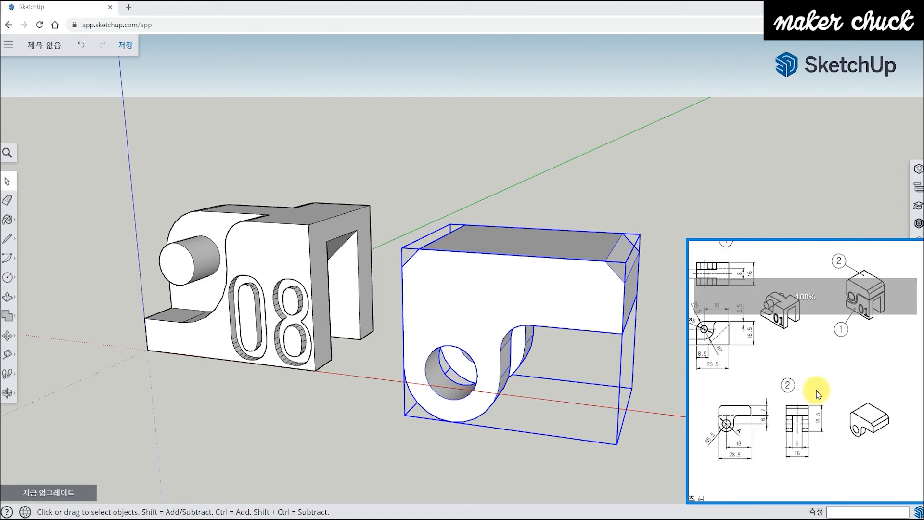
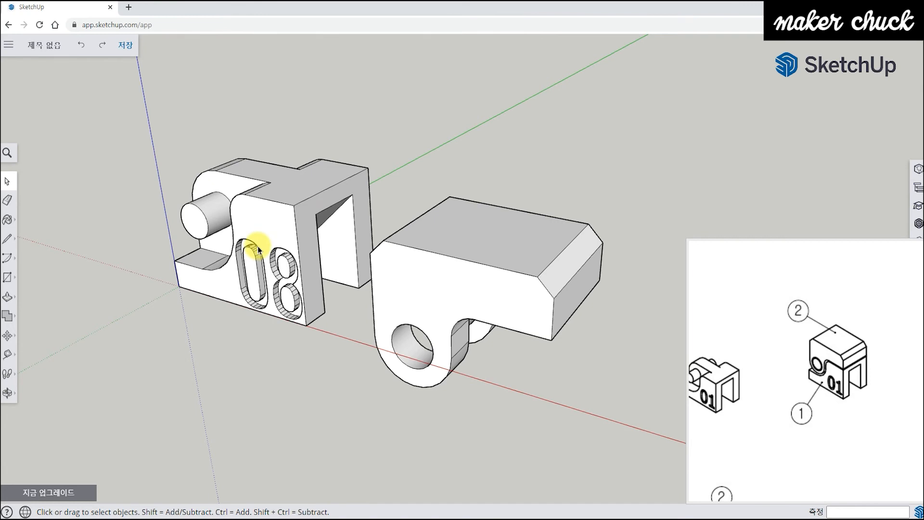
middle_click_drag(445, 324, 550, 379, "shift")
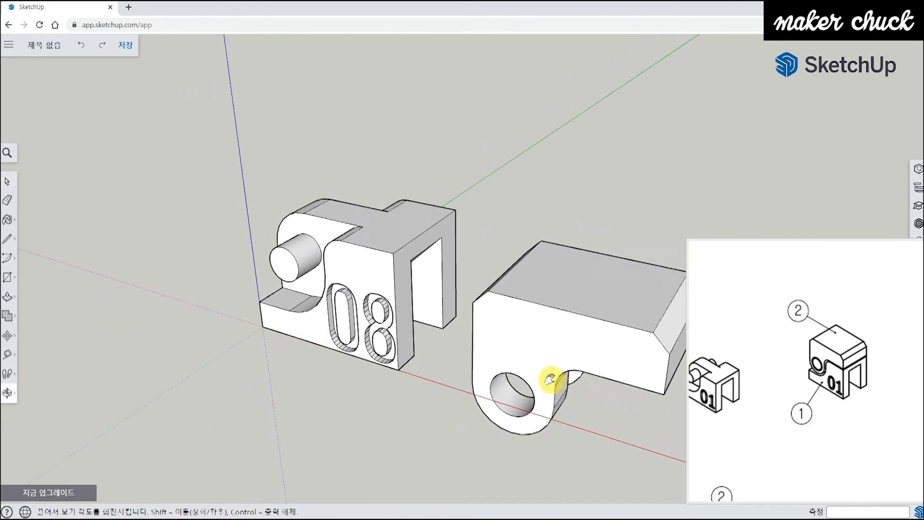
left_click(552, 338)
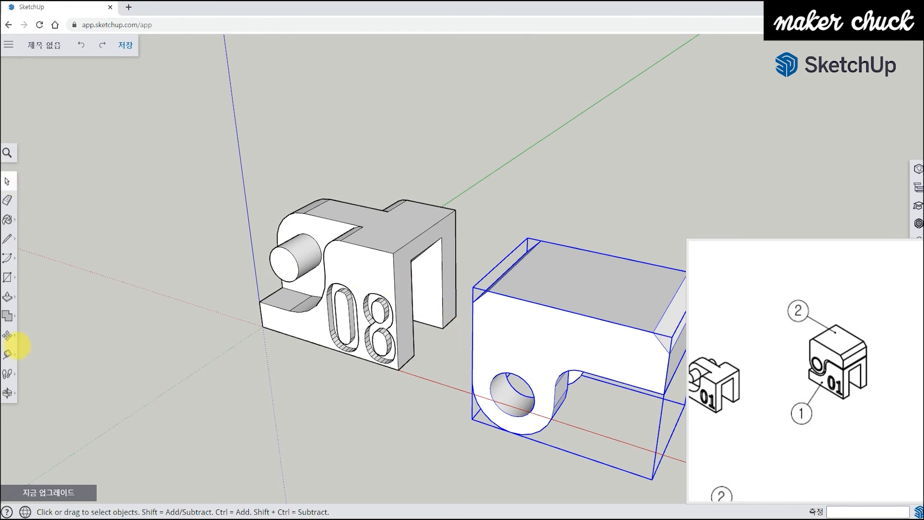
left_click(7, 337)
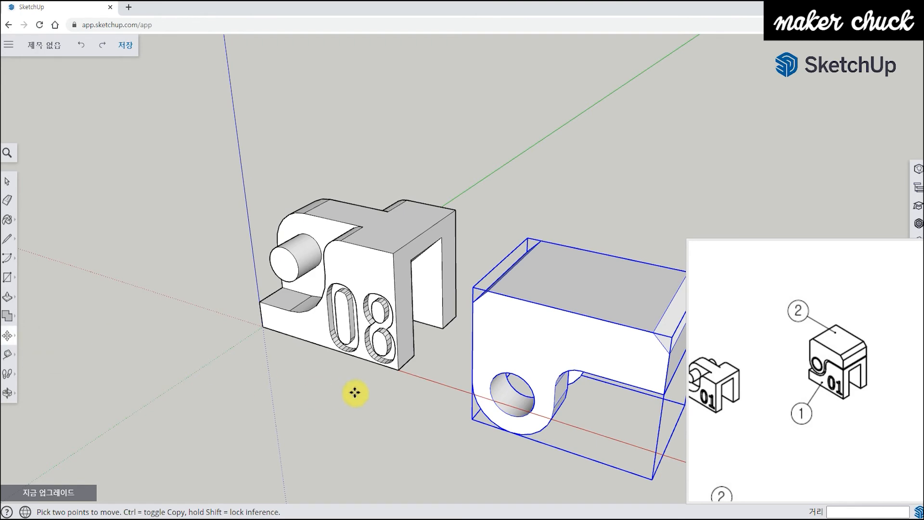
scroll(464, 356, "up", 3)
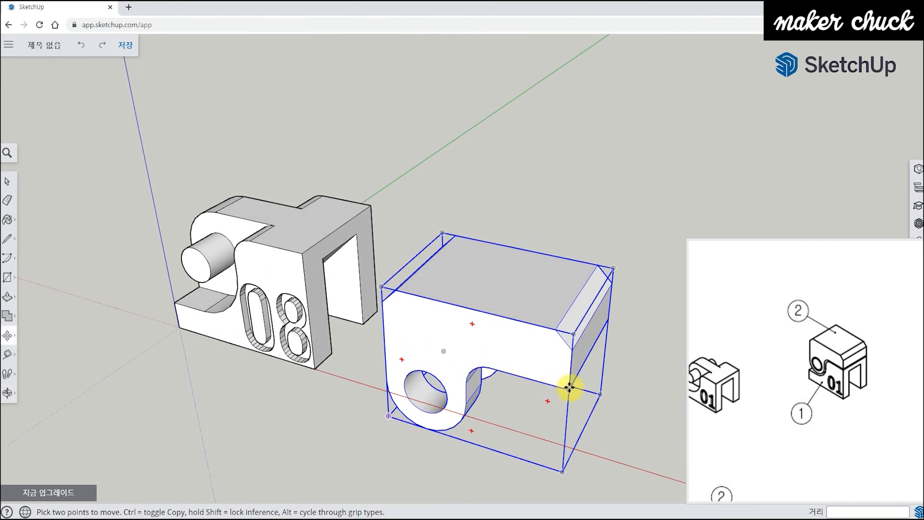
middle_click_drag(569, 388, 575, 288)
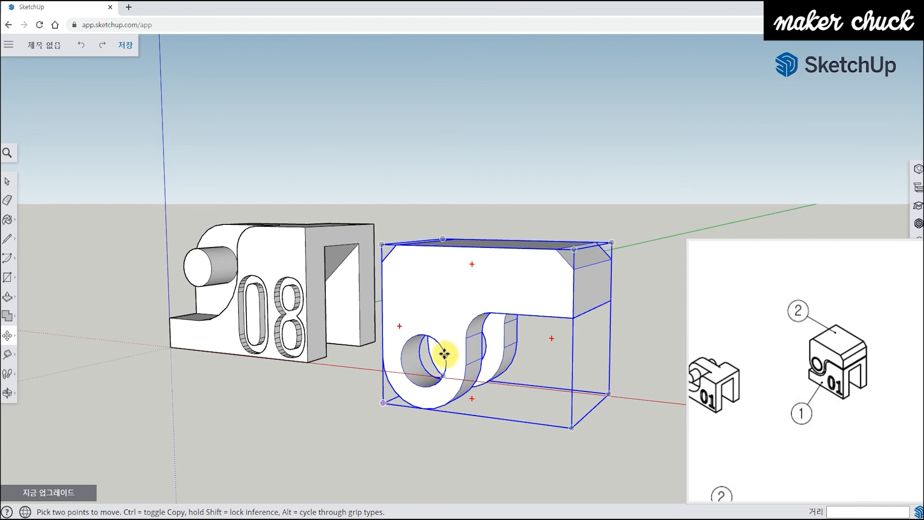
left_click(574, 319)
middle_click_drag(441, 227, 475, 412)
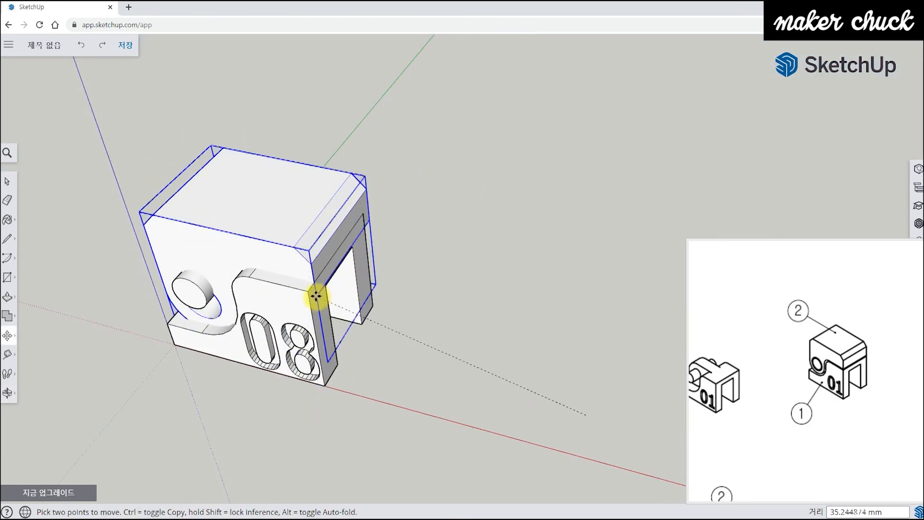
left_click(307, 292)
- Move part 2 upward by 0.5 mm along the blue axis to create a gap above part 1
scroll(310, 279, "up", 8)
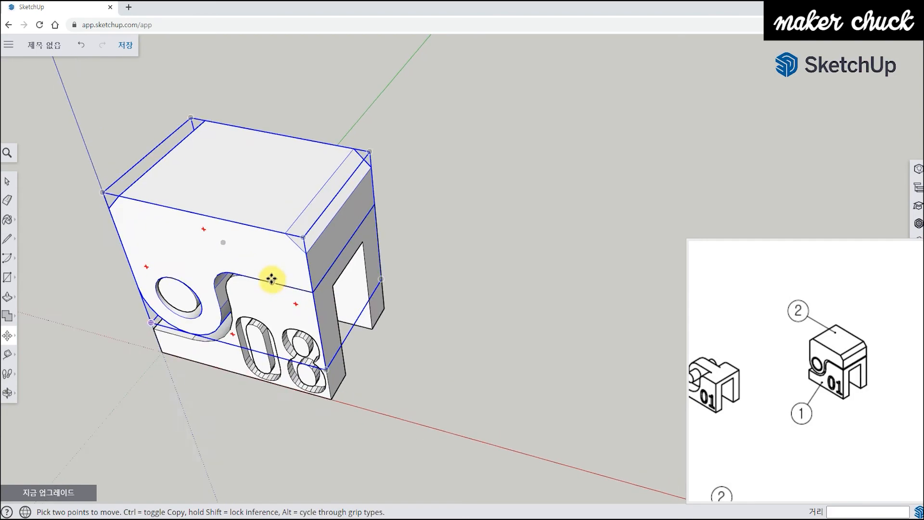
middle_click_drag(371, 265, 395, 254)
scroll(395, 254, "down", 3)
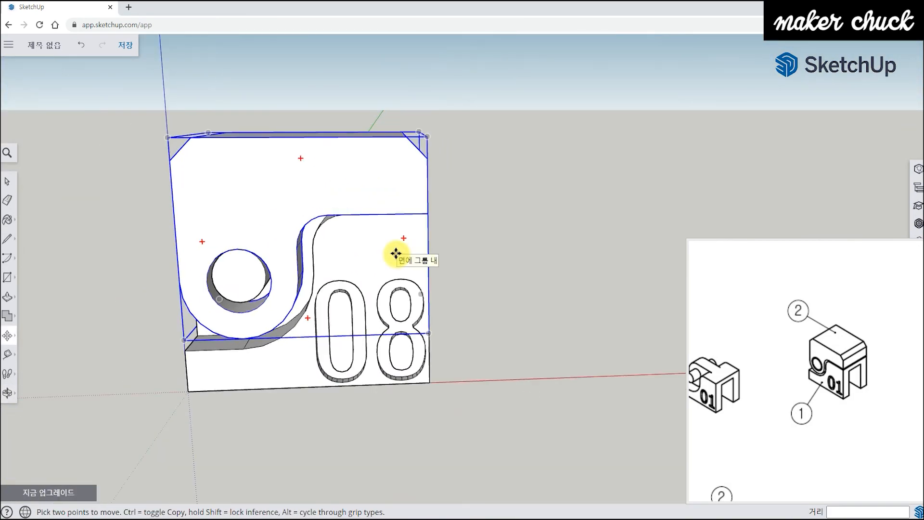
middle_click_drag(401, 210, 503, 248)
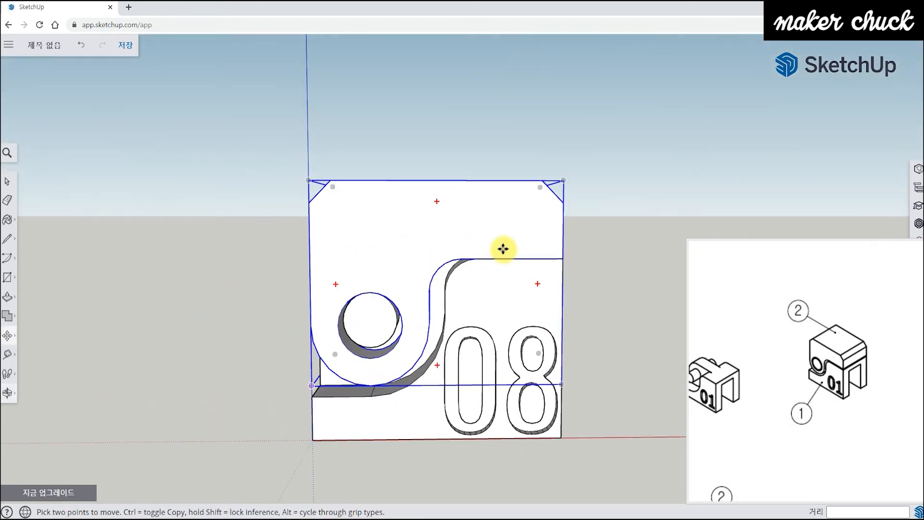
left_click(561, 255)
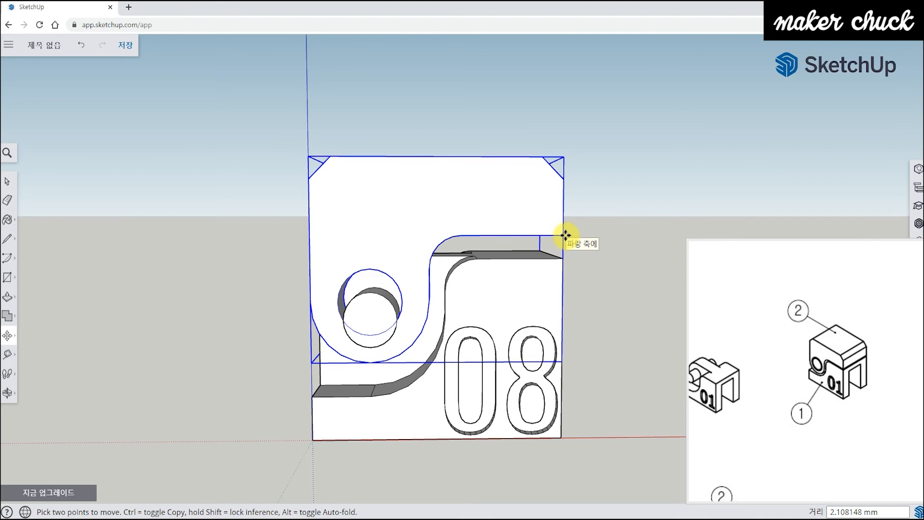
type("0.5")
key("Return")
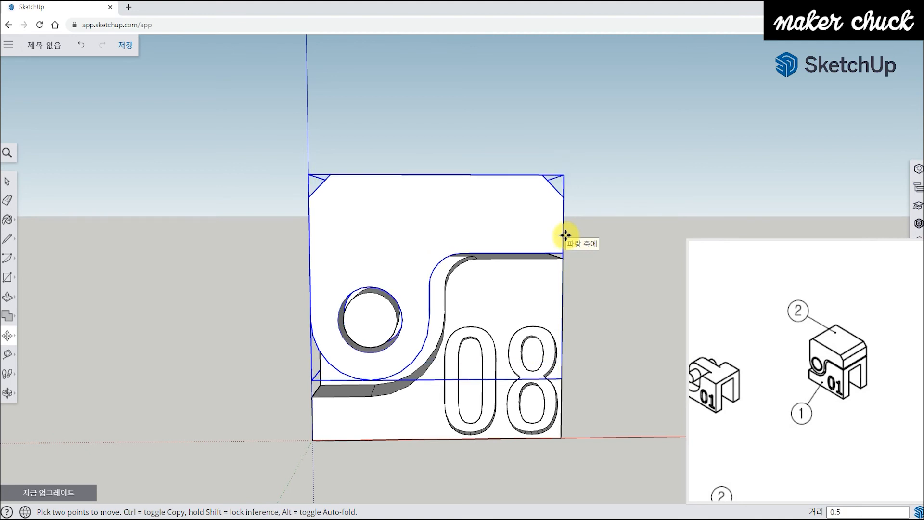
- Inspect the clearance around the hinge pin and along the stepped edge between both parts from the front
middle_click_drag(580, 256, 336, 252)
scroll(428, 254, "up", 3)
middle_click_drag(428, 254, 410, 328)
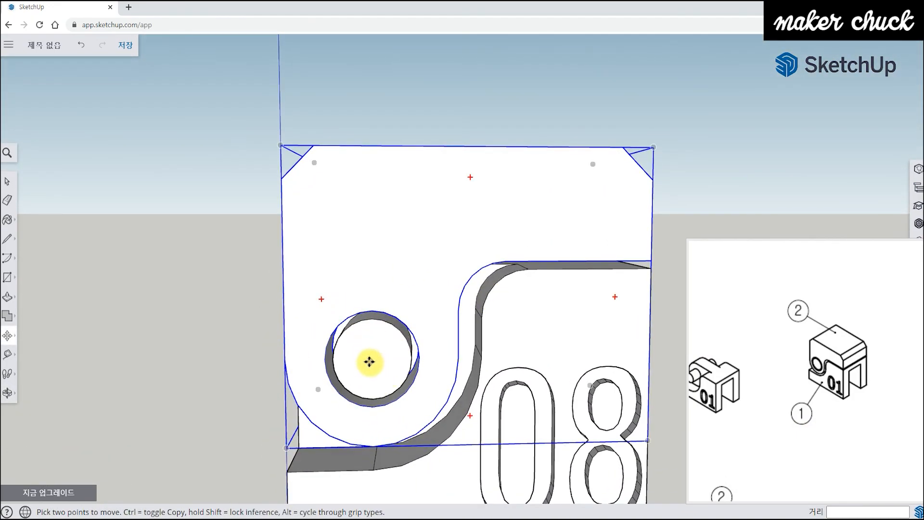
middle_click_drag(379, 324, 422, 294)
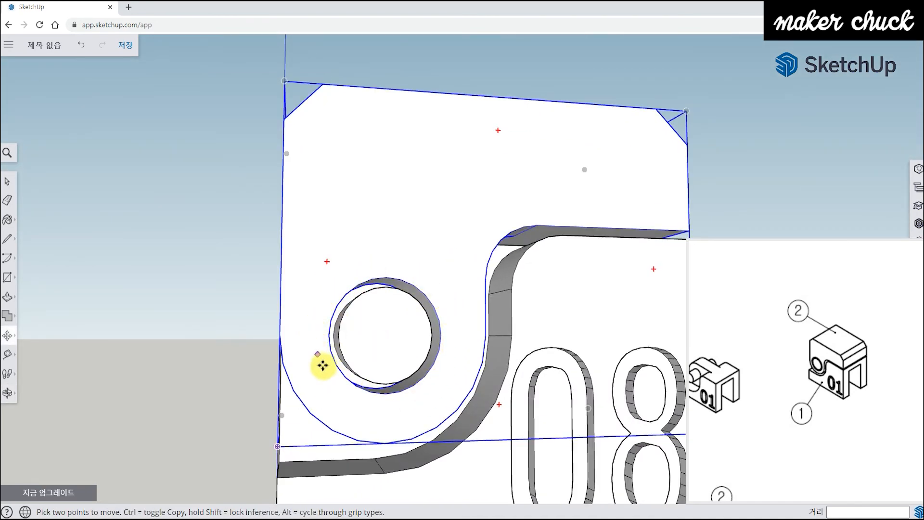
middle_click_drag(436, 334, 351, 316)
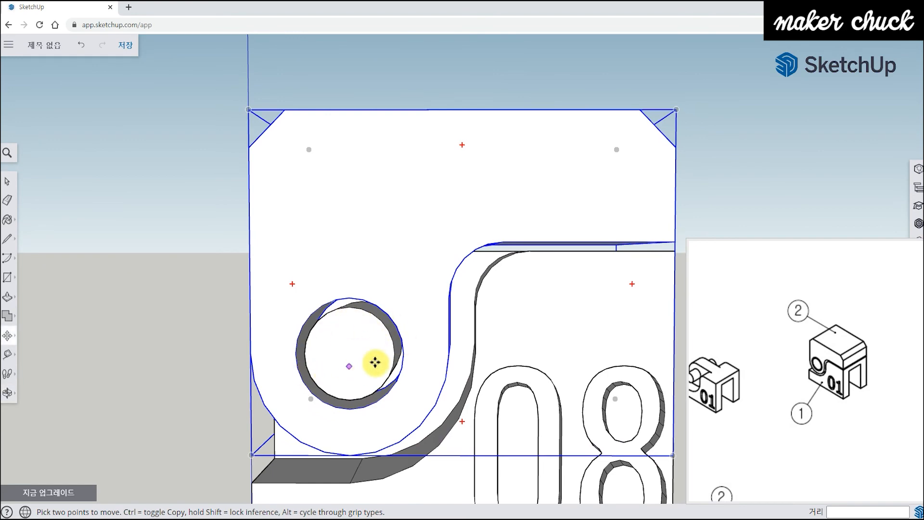
middle_click_drag(371, 352, 410, 327)
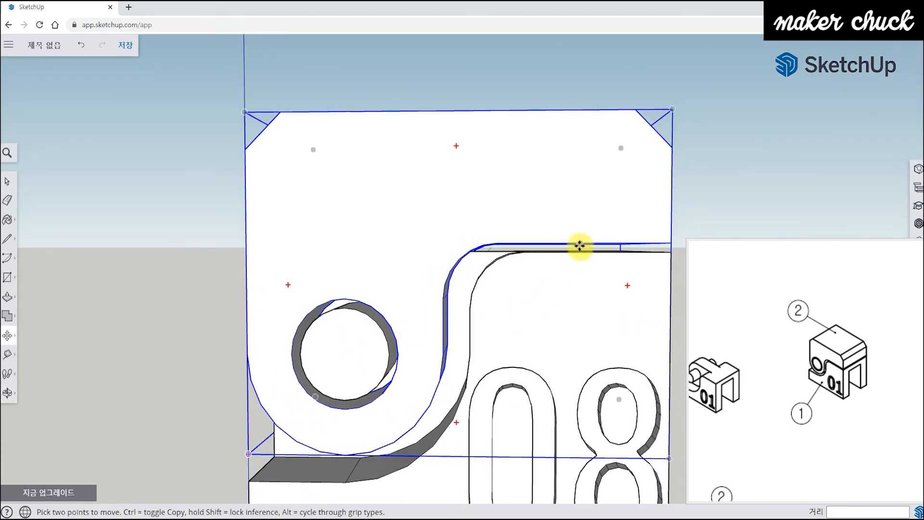
- Inspect the hinge fit from the back and the open end, and check part 1's dimensions in the reference drawing
middle_click_drag(411, 319, 485, 351)
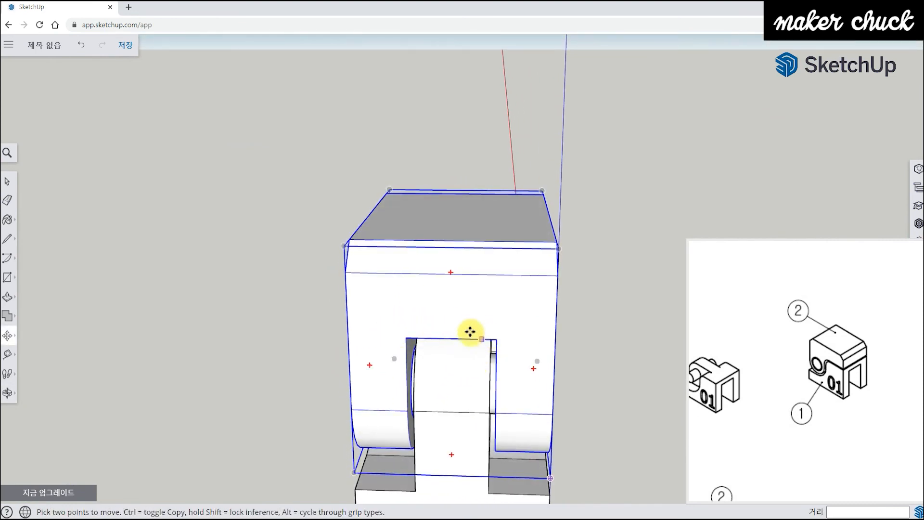
middle_click_drag(487, 344, 528, 370)
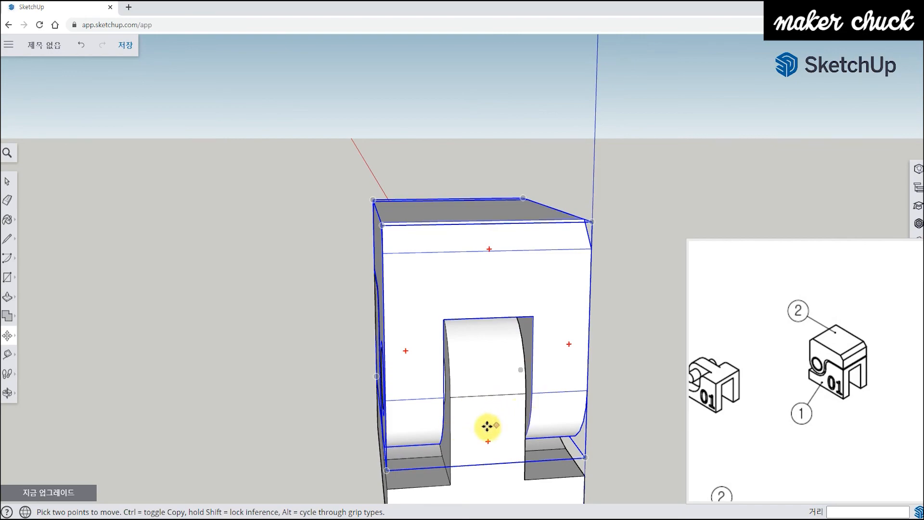
middle_click_drag(606, 442, 474, 377)
scroll(420, 367, "down", 3)
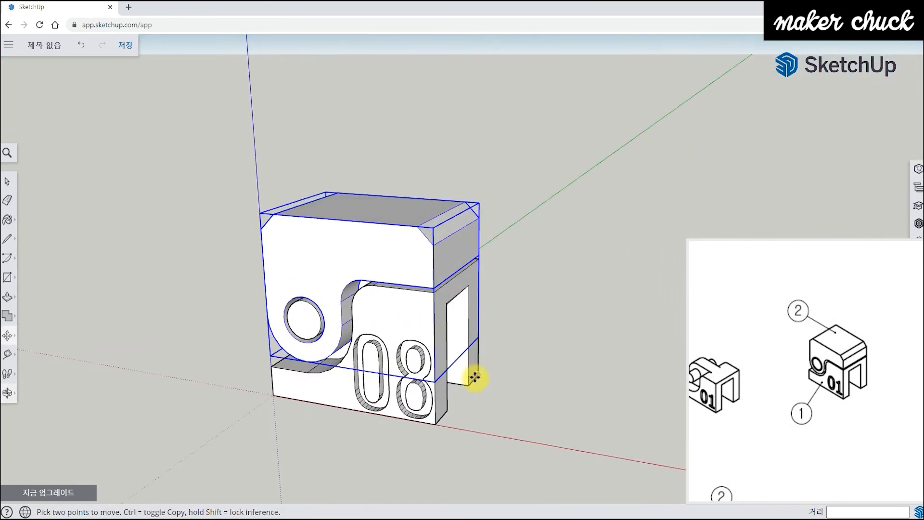
scroll(780, 368, "down", 3)
scroll(852, 382, "up", 3)
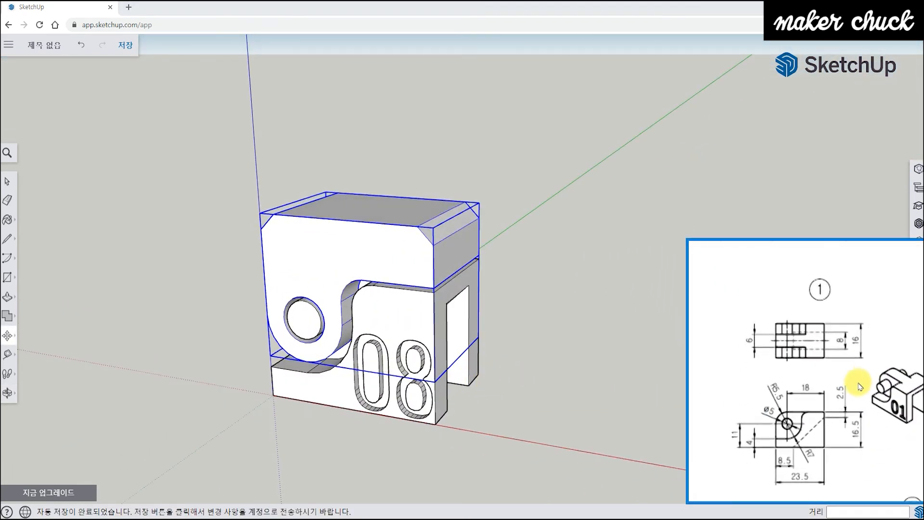
middle_click_drag(566, 385, 423, 367)
middle_click_drag(501, 357, 353, 392)
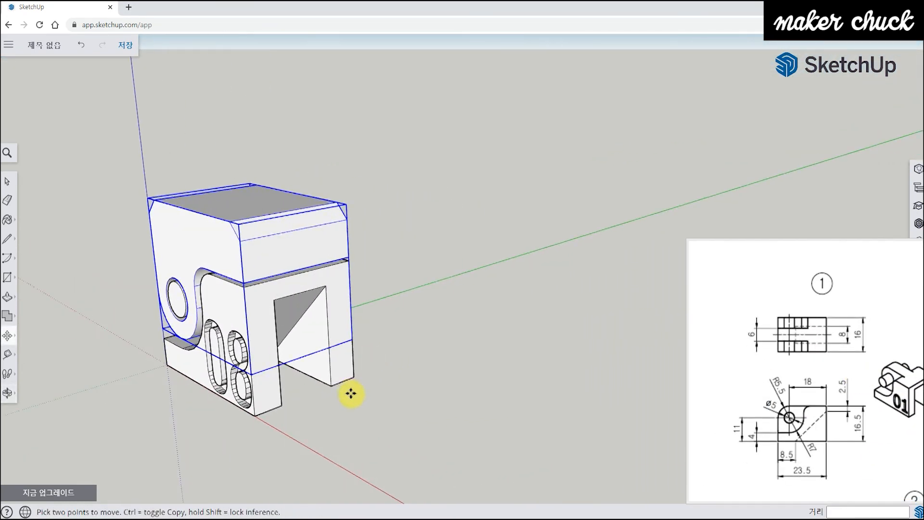
scroll(376, 332, "up", 2)
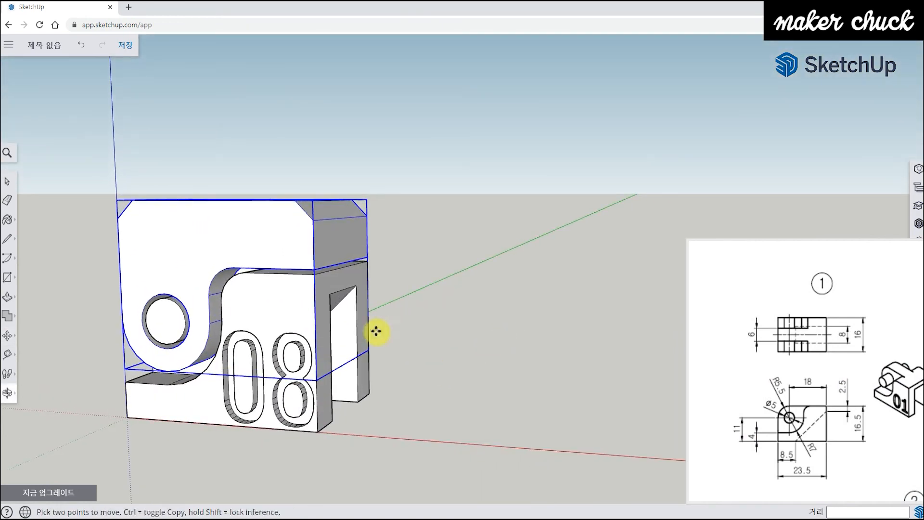
- Draw an upright rectangle beside the assembly, with its lower edge along the red axis
left_click(10, 278)
left_click(33, 233)
middle_click_drag(449, 417, 392, 406)
left_click(424, 276)
left_click(554, 417)
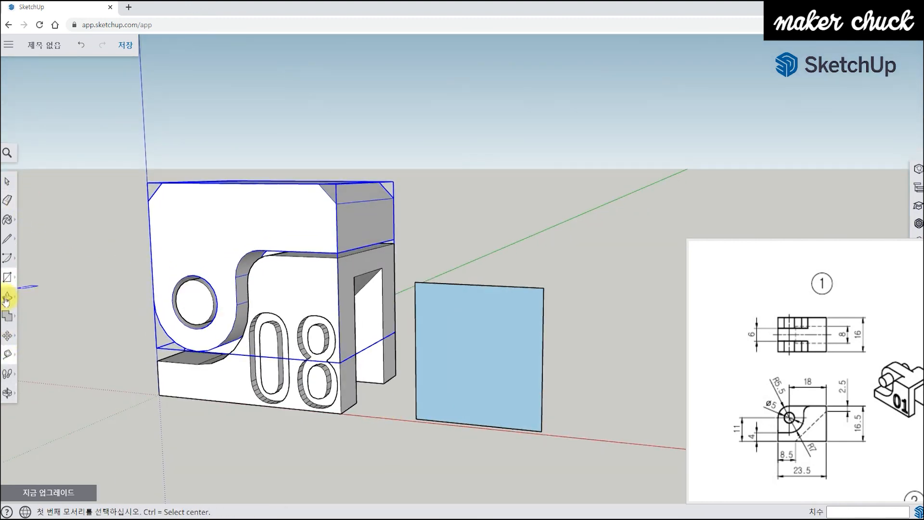
- Copy the upright rectangle's face along the red axis so the copy adjoins the original edge to edge
left_click(9, 182)
left_click(478, 352)
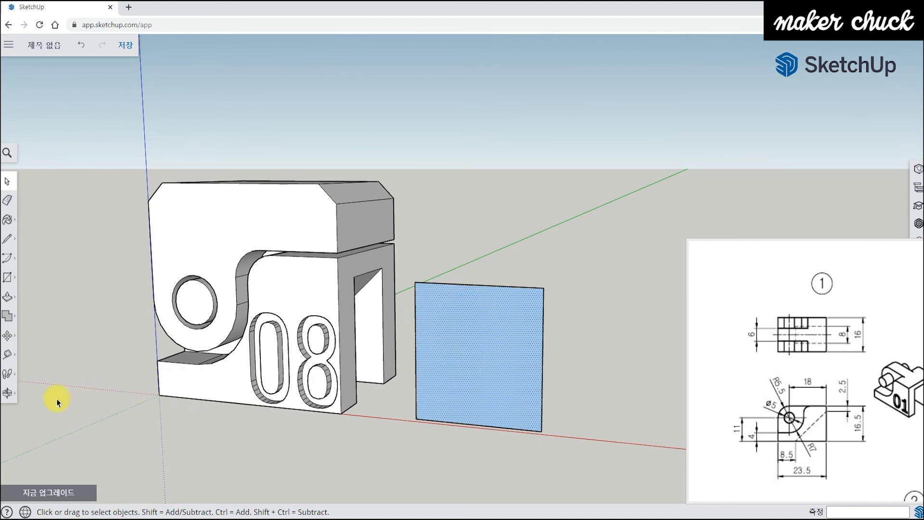
left_click(8, 335)
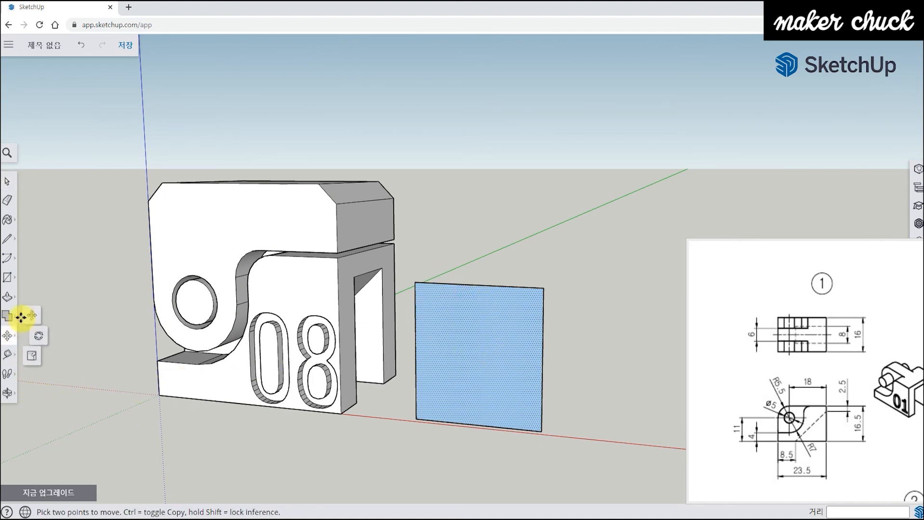
middle_click_drag(404, 313, 401, 341)
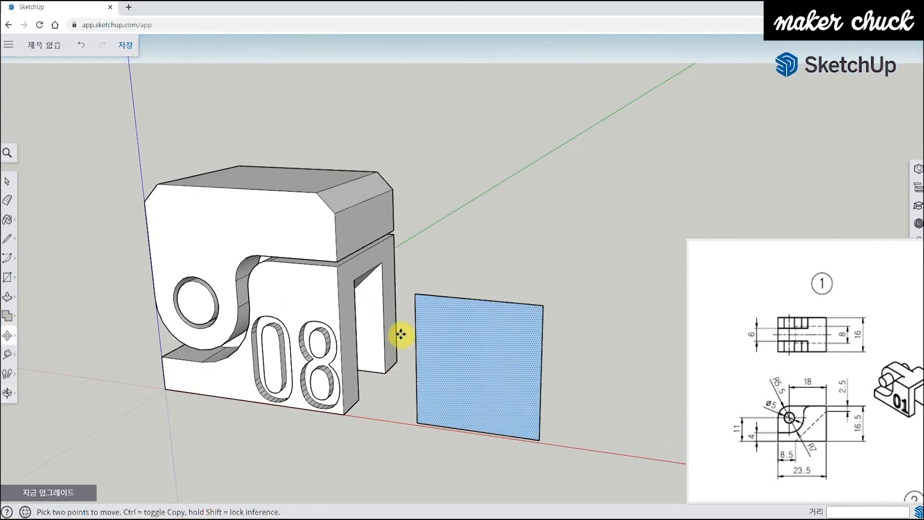
left_click(414, 295)
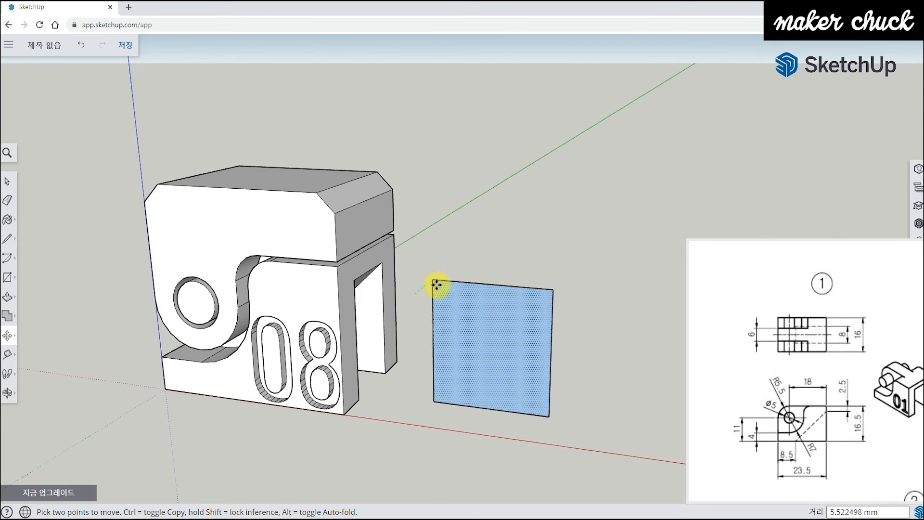
key("ctrl")
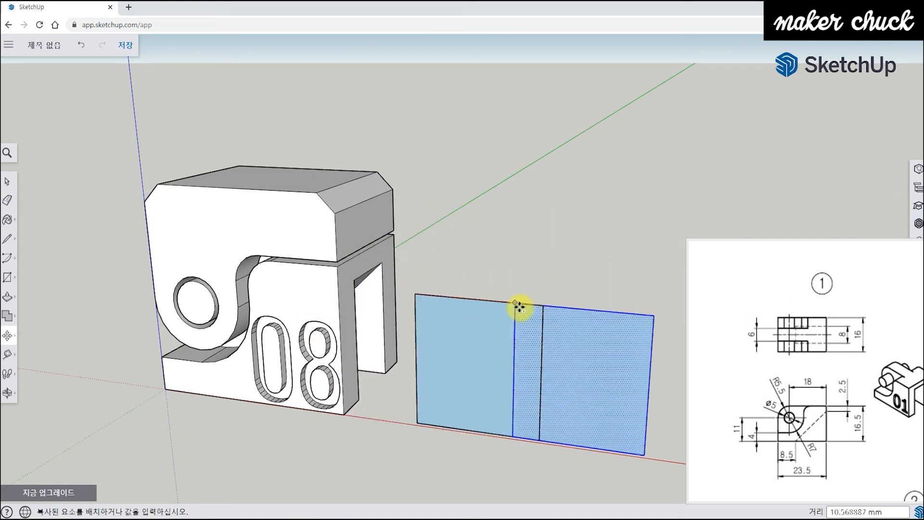
left_click(546, 310)
- Copy the second rectangle along the red axis to add an adjoining third one, and clear the selection
middle_click_drag(580, 423, 375, 350)
middle_click_drag(381, 405, 389, 338)
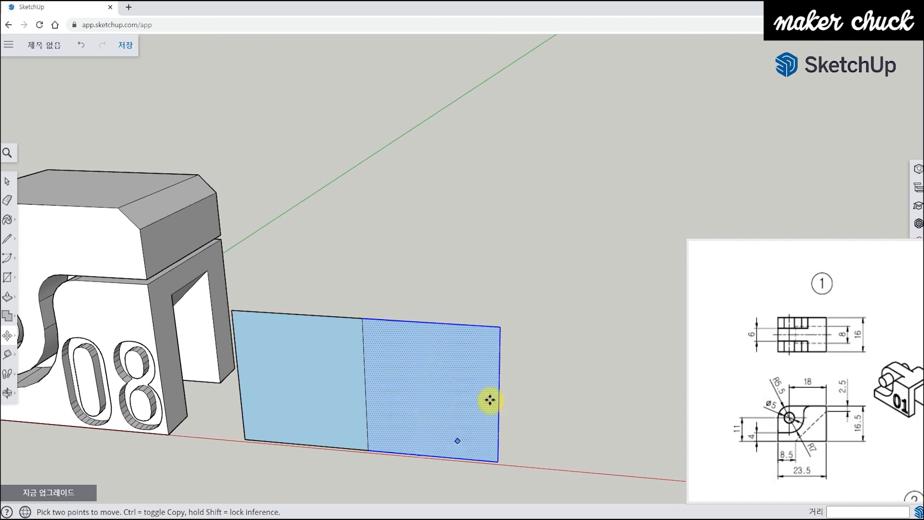
middle_click_drag(474, 419, 353, 316)
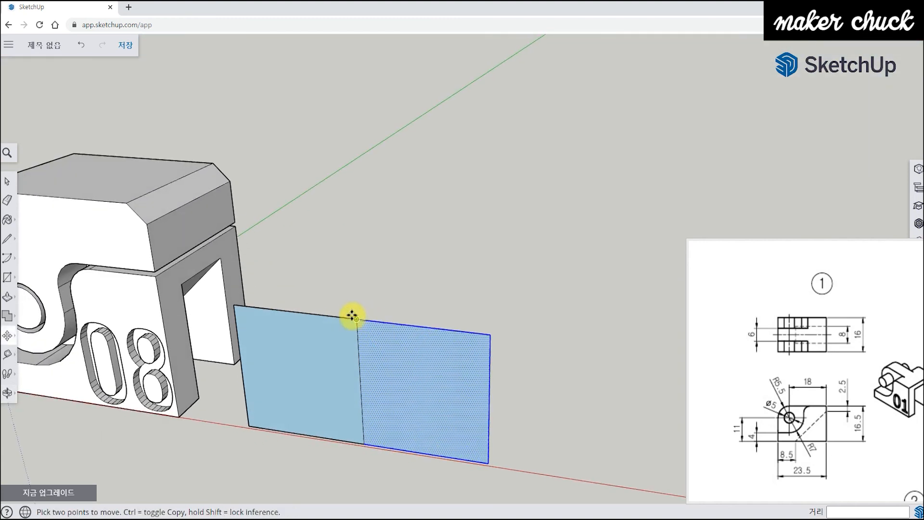
left_click(360, 320)
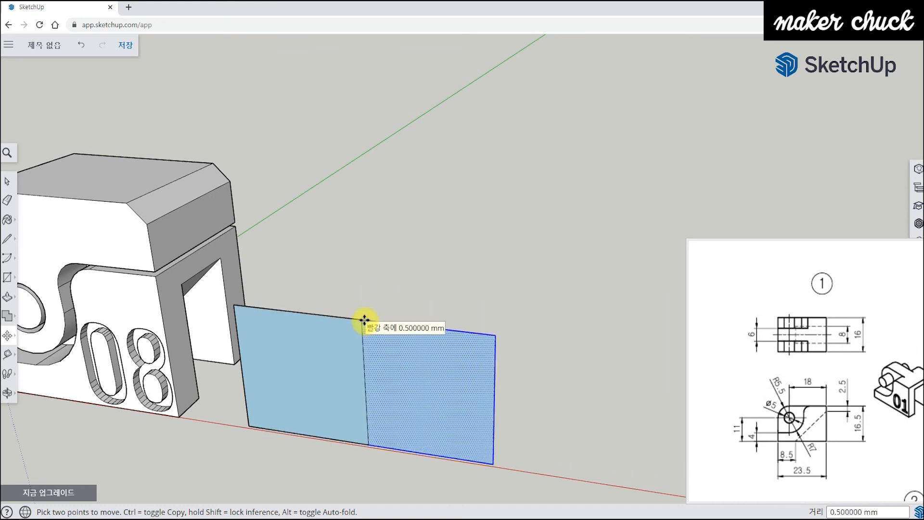
key("ctrl")
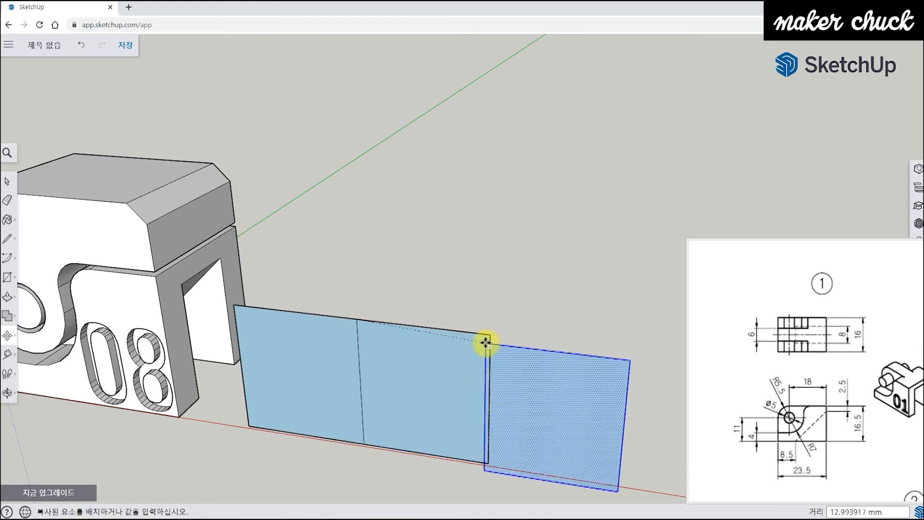
left_click(491, 337)
middle_click_drag(361, 435, 447, 390)
middle_click_drag(516, 390, 627, 280)
key("space")
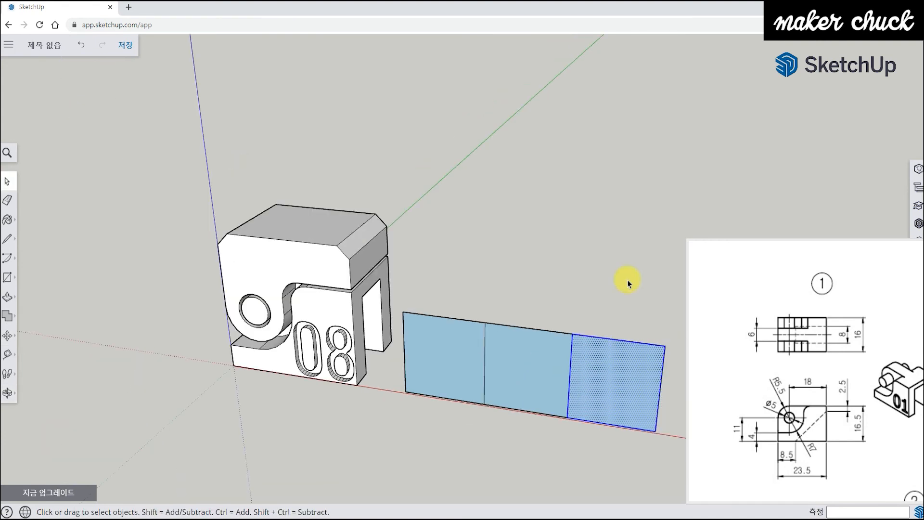
left_click(628, 279)
middle_click_drag(568, 302, 619, 337)
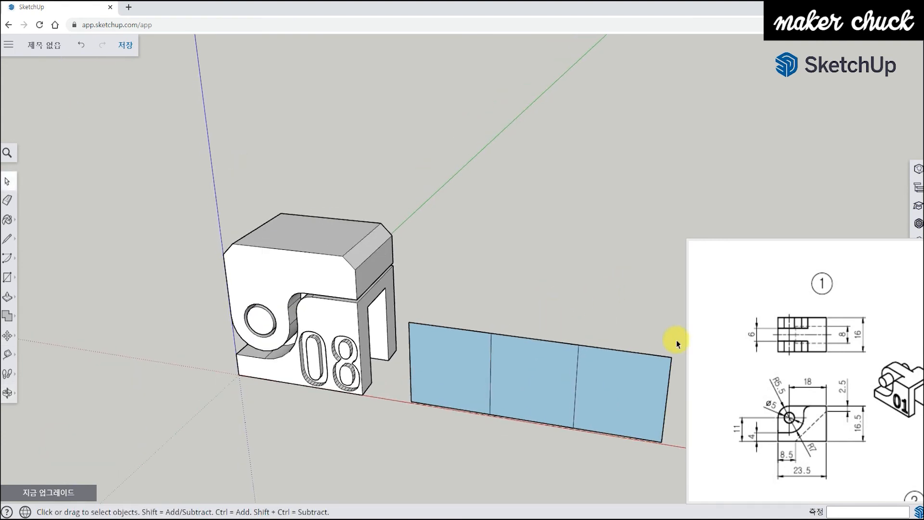
scroll(846, 395, "down", 5)
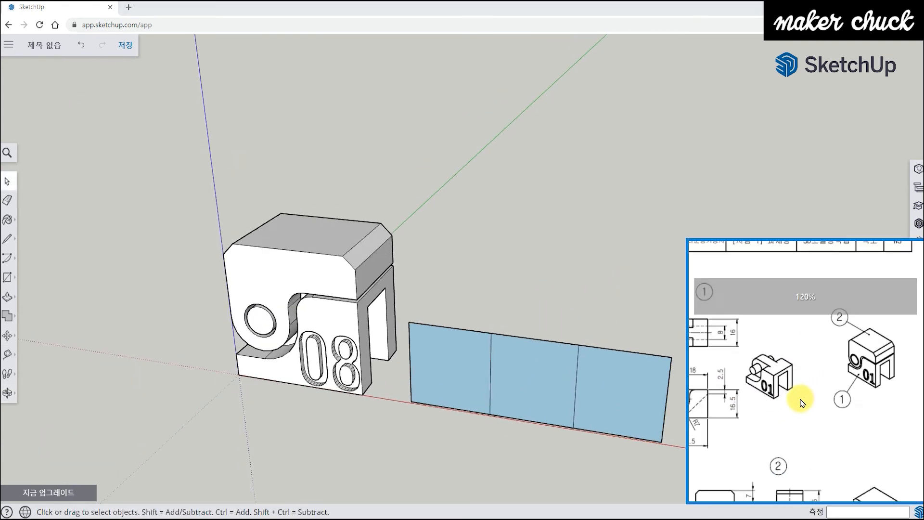